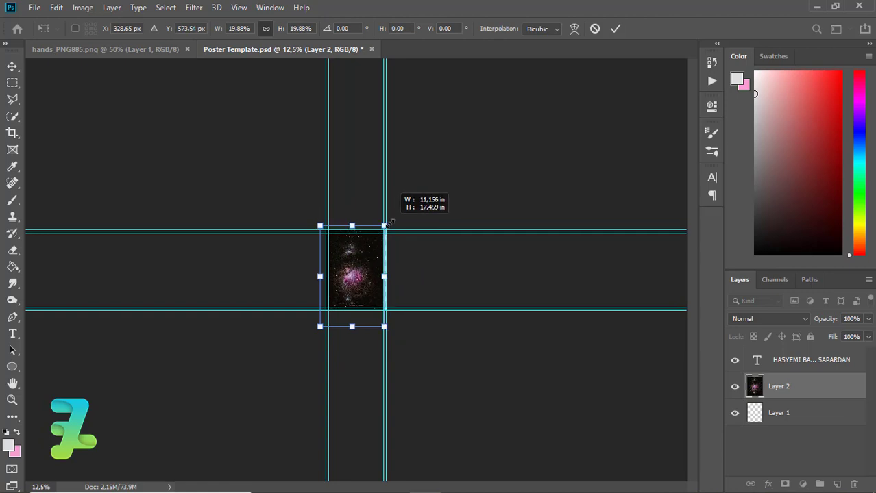
Scale the nebula image to 19.08% so it covers the whole poster page, and select the entire canvas.
left_click_drag(319, 326, 324, 320)
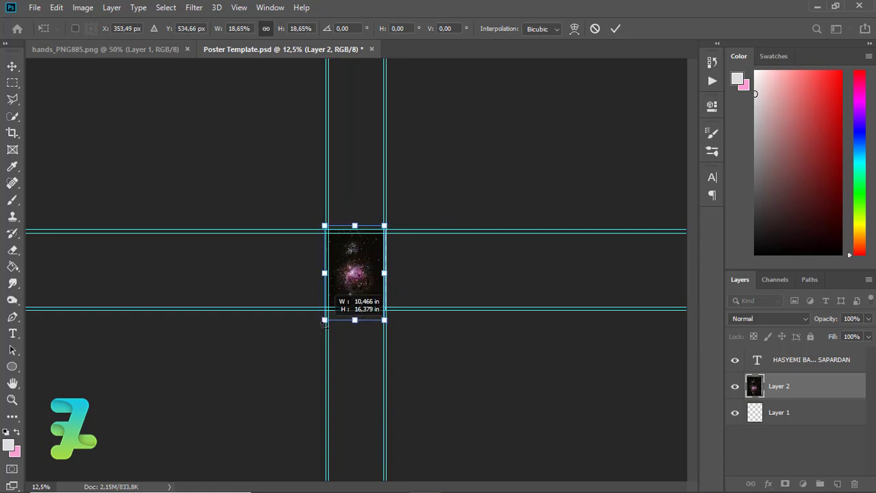
left_click_drag(386, 222, 387, 221)
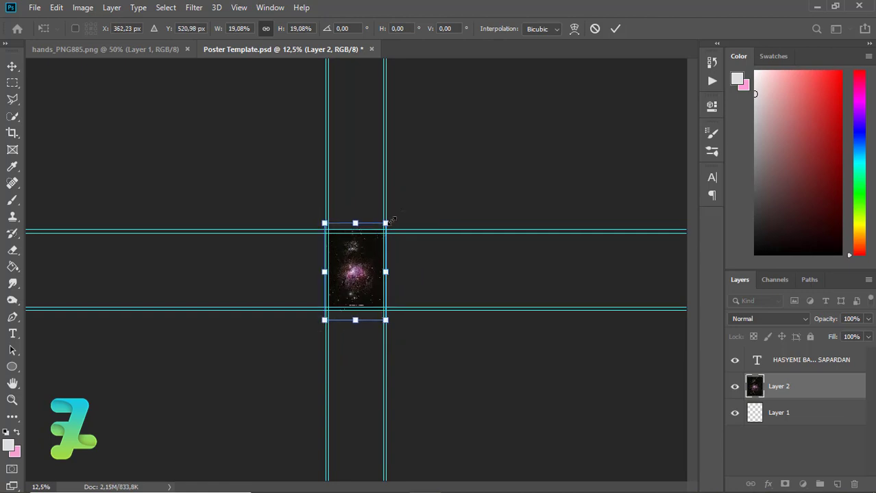
key("Return")
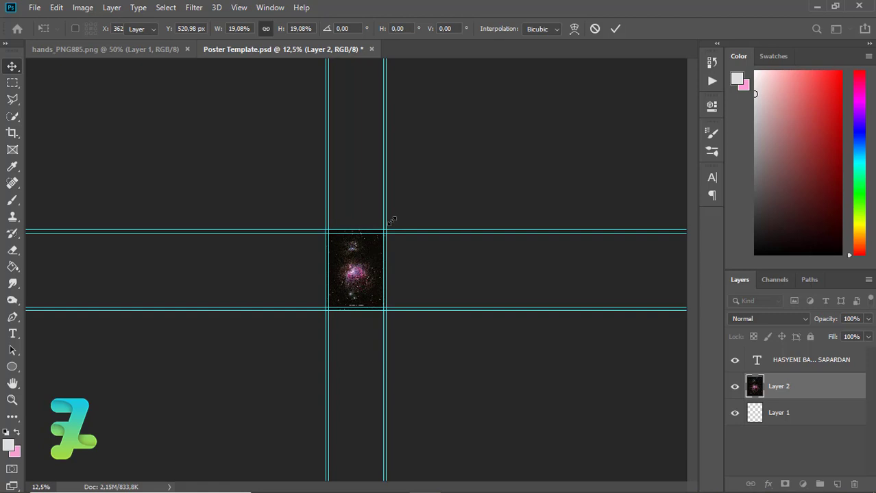
key("ctrl+a")
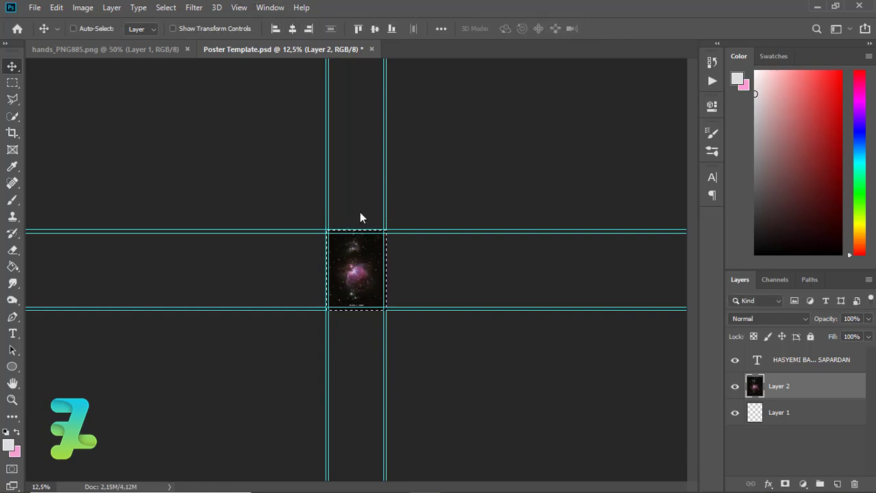
Shift the nebula layer's hue to -90 with a Hue/Saturation adjustment.
key("ctrl+plus")
key("ctrl+plus")
key("ctrl+plus")
key("ctrl+plus")
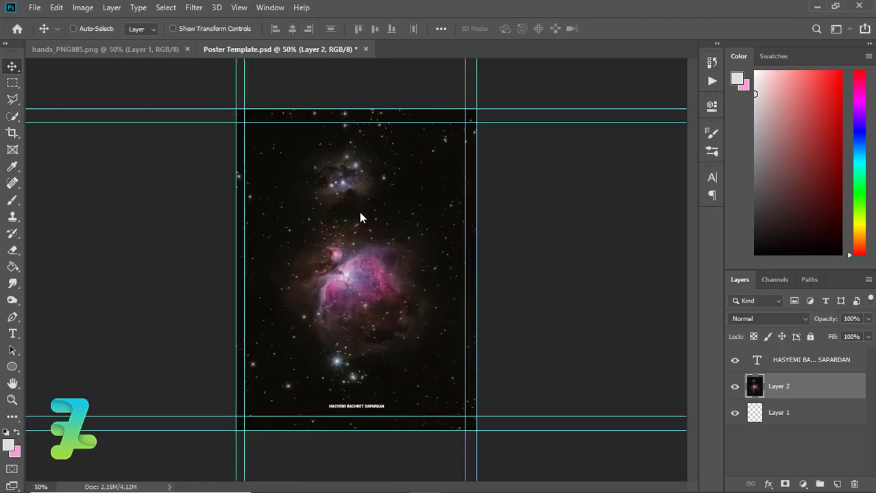
key("ctrl+plus")
key("ctrl+minus")
left_click(83, 8)
mouse_move(103, 41)
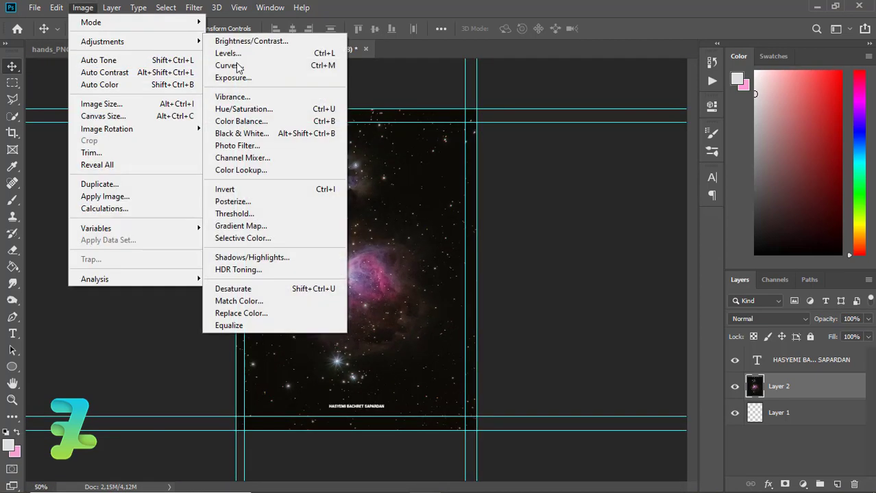
left_click(281, 111)
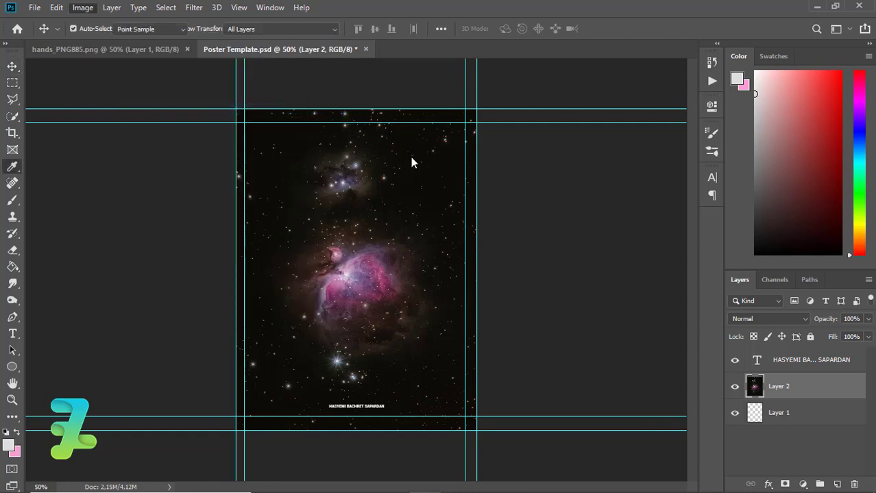
left_click_drag(402, 155, 364, 168)
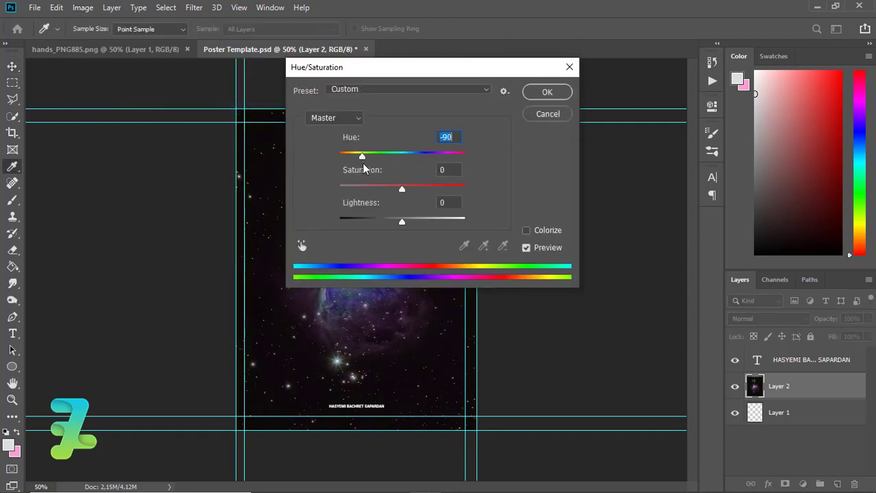
left_click_drag(425, 70, 558, 85)
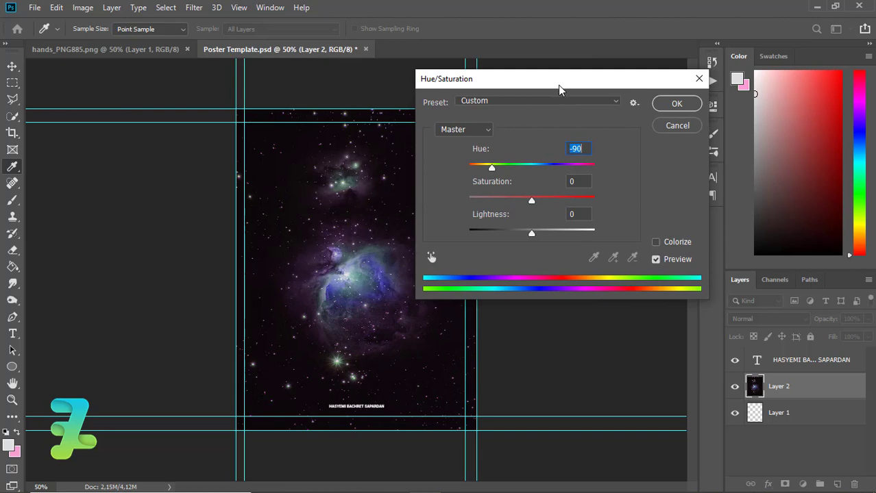
left_click(674, 105)
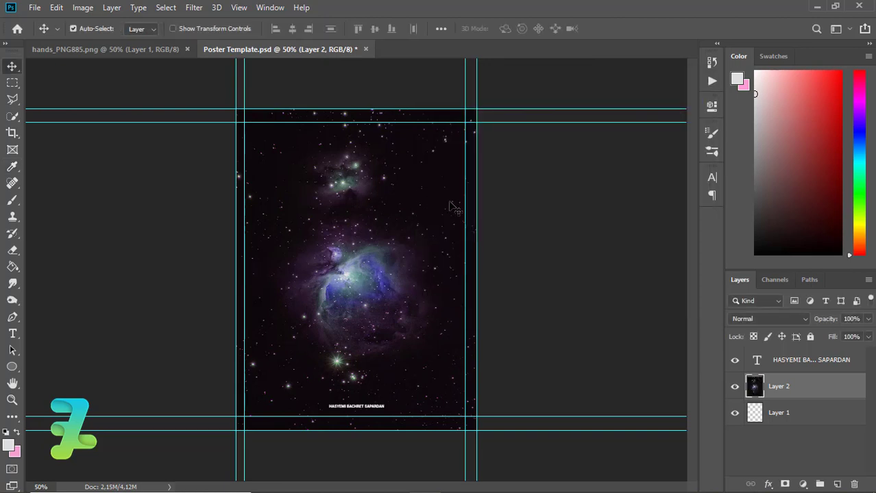
Copy the stopwatch hand from hands_PNG885.png into the poster as a layer above the nebula, and close the source image.
right_click(125, 47)
left_click(156, 98)
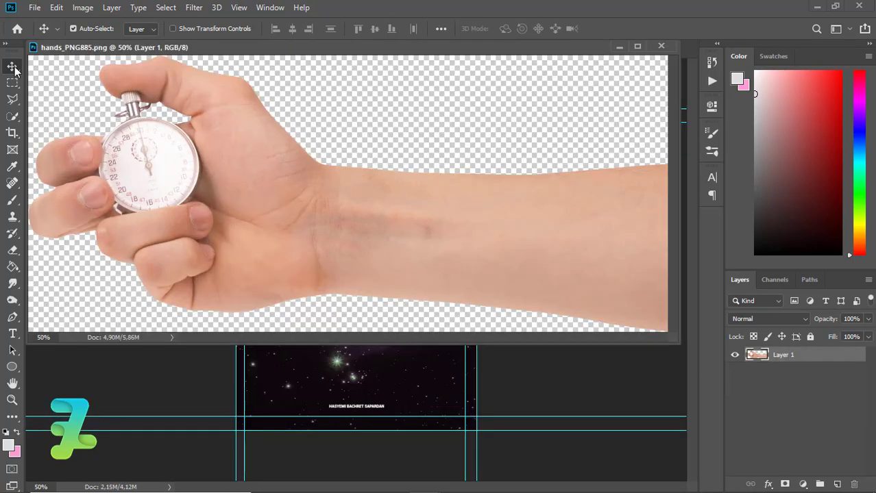
left_click_drag(241, 188, 368, 348)
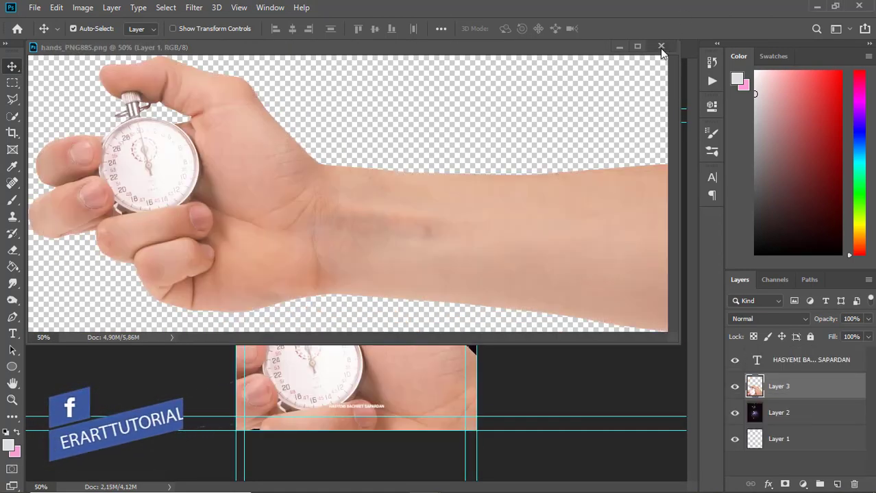
left_click(660, 47)
Rotate the hand 90° upright and scale it down so the forearm rises from the poster's bottom edge.
key("ctrl+minus")
key("ctrl+t")
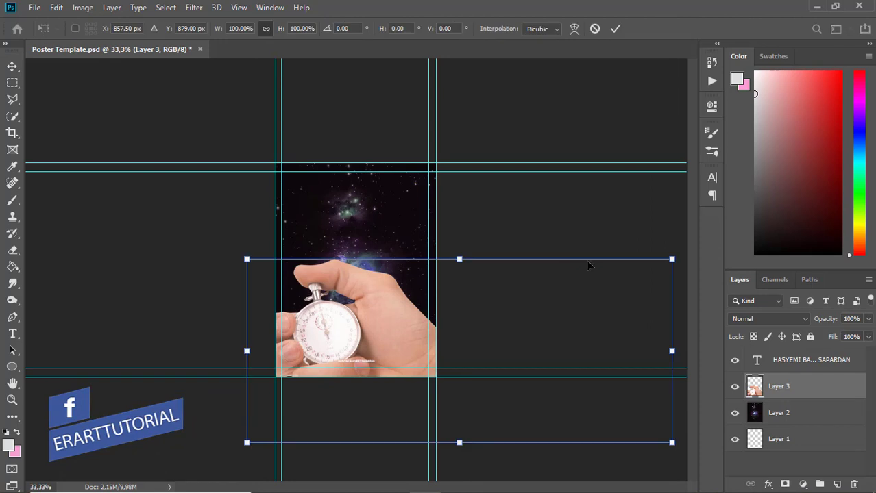
left_click_drag(586, 261, 502, 248)
left_click_drag(459, 311, 377, 260)
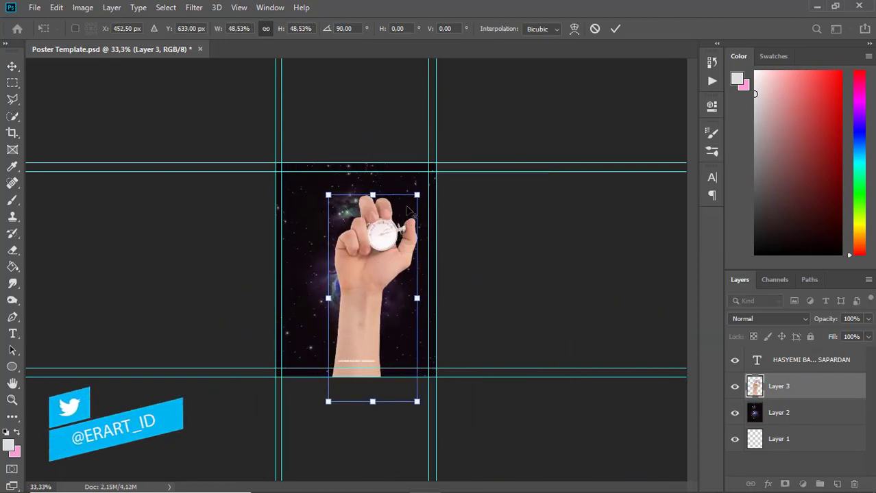
left_click_drag(417, 196, 376, 272)
key("Return")
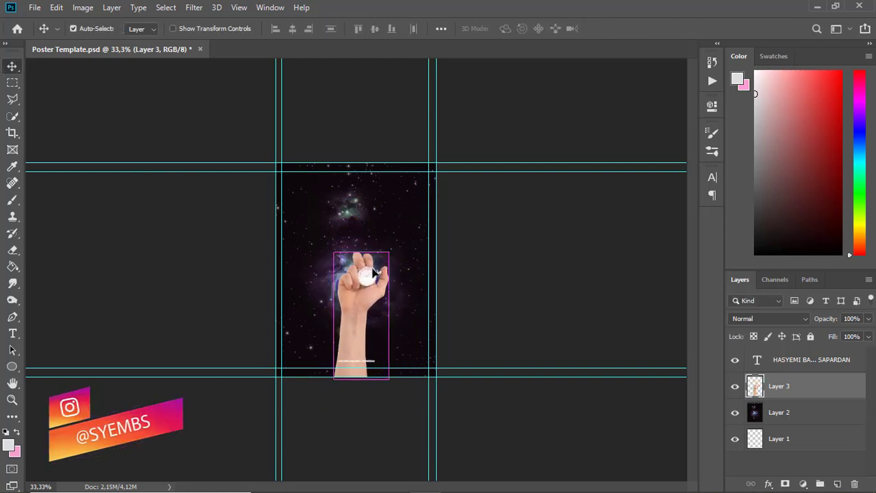
Centre the hand layer horizontally on the canvas and clear the selection.
key("ctrl+a")
left_click(293, 29)
key("ctrl+d")
Add a gradient fill layer directly above the hand layer.
key("ctrl+plus")
key("ctrl+plus")
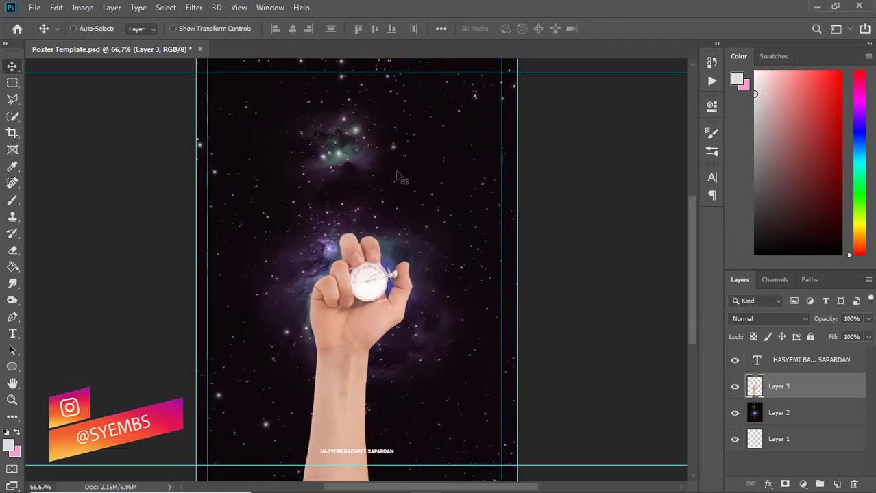
key("ctrl+minus")
key("ctrl+plus")
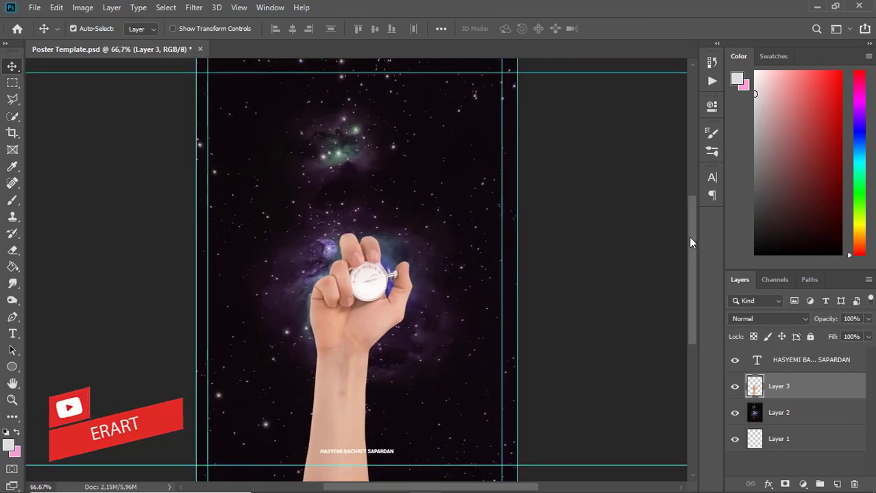
left_click_drag(688, 237, 696, 258)
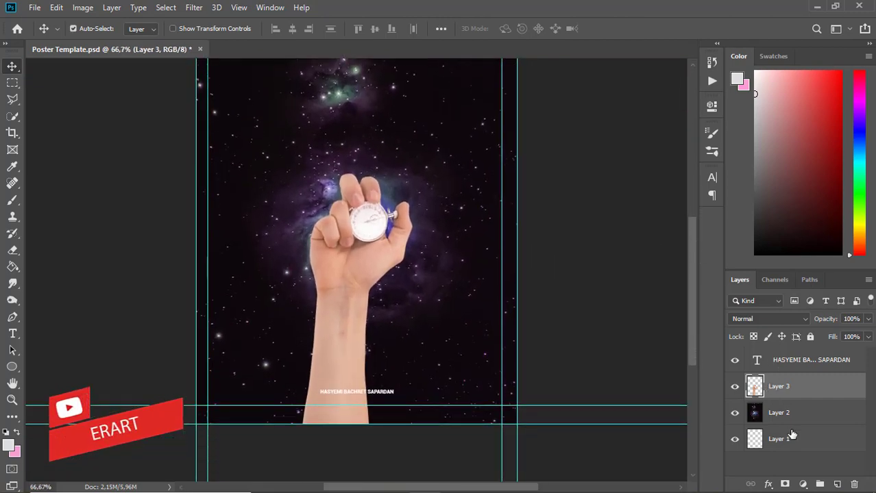
left_click(805, 485)
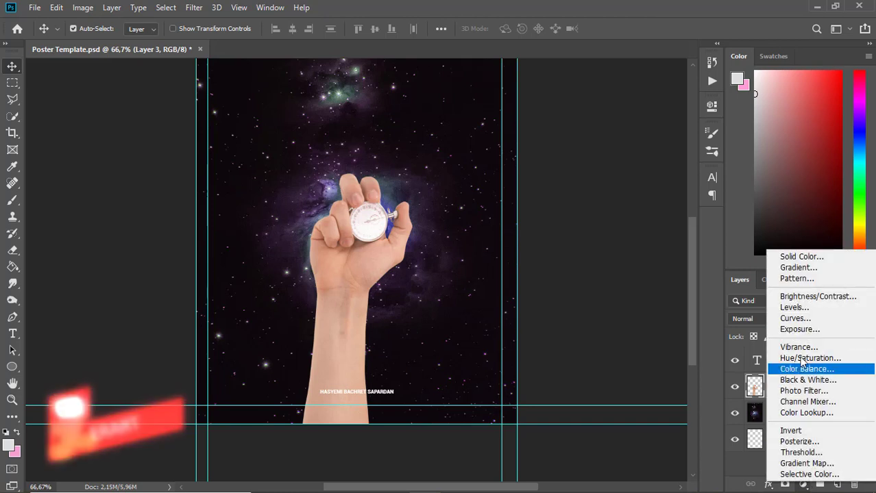
left_click(747, 265)
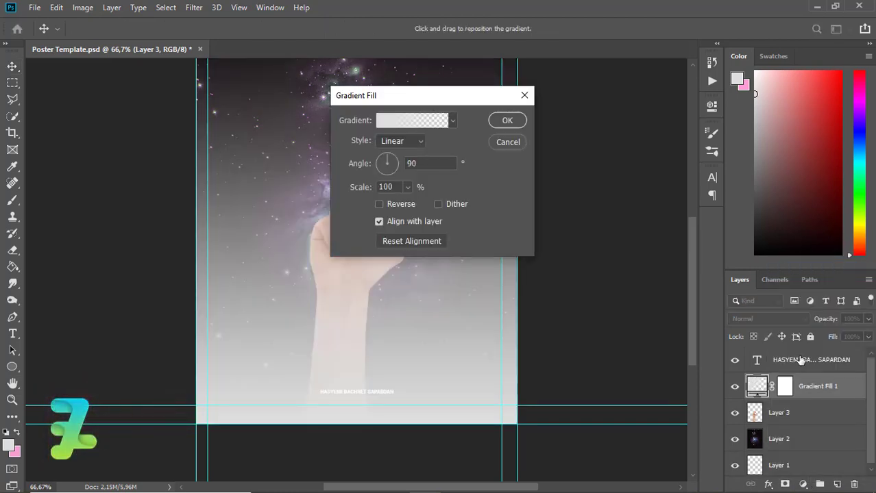
Set the gradient's starting colour stop to ff0066 and its angle to 45°, and apply the fill.
left_click(397, 122)
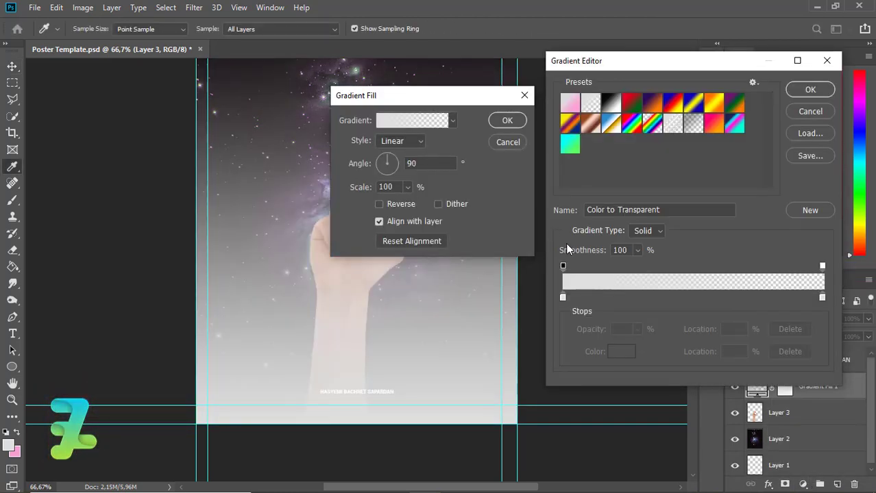
left_click(562, 297)
double_click(562, 297)
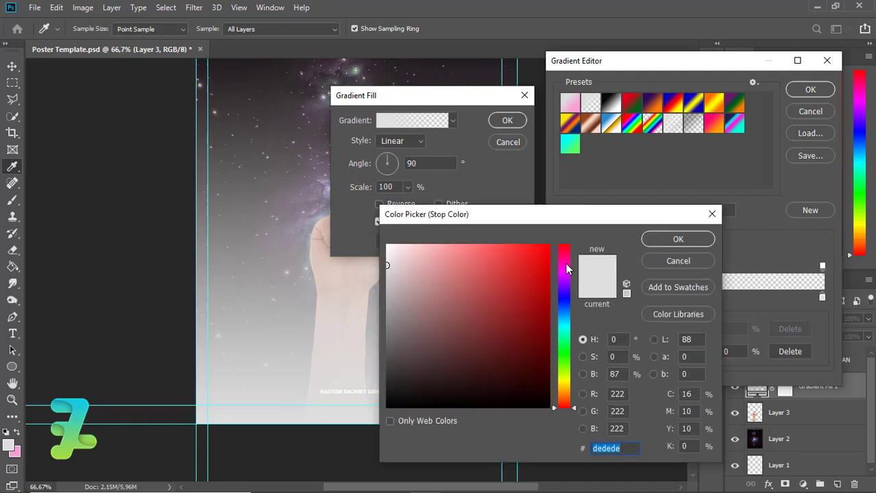
left_click(566, 264)
type("ff0066")
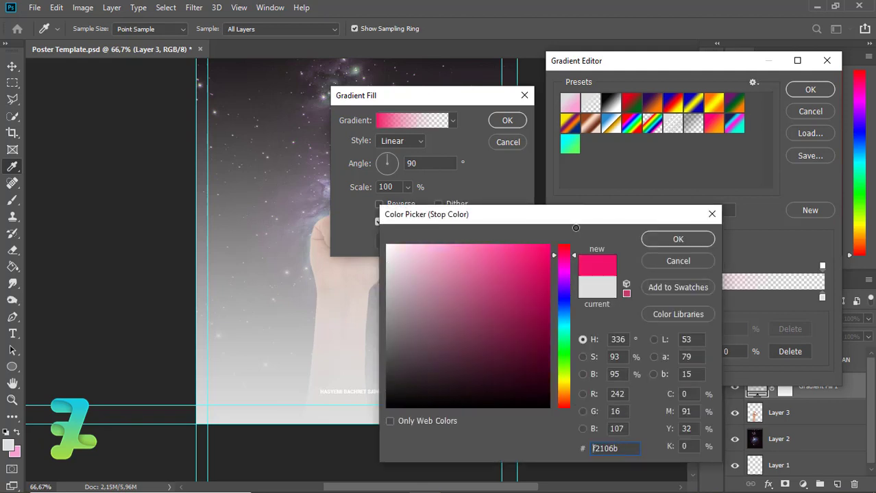
double_click(629, 450)
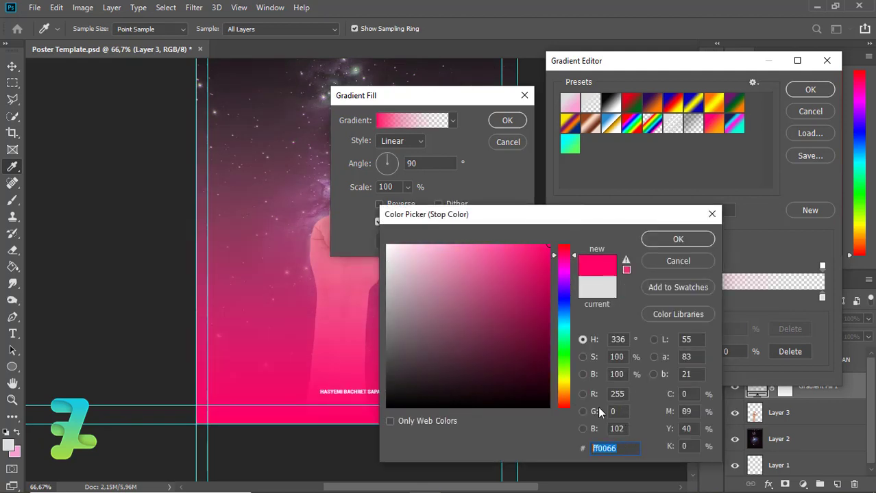
left_click(664, 241)
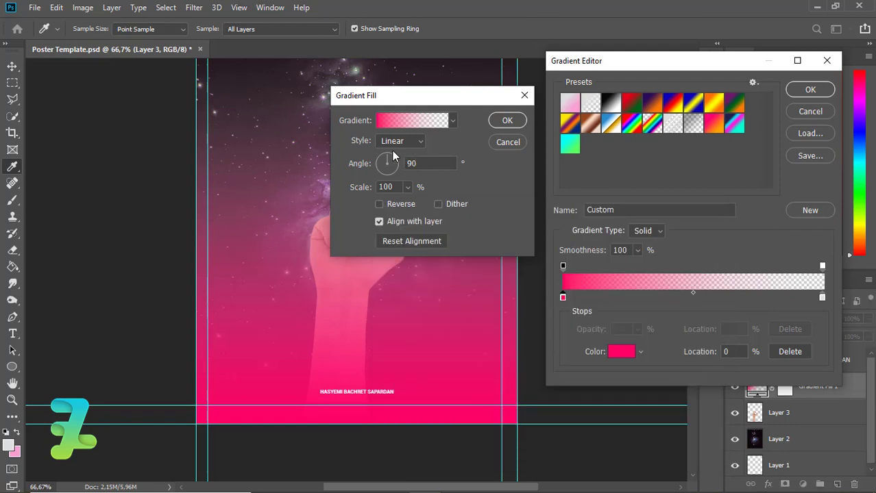
left_click(810, 90)
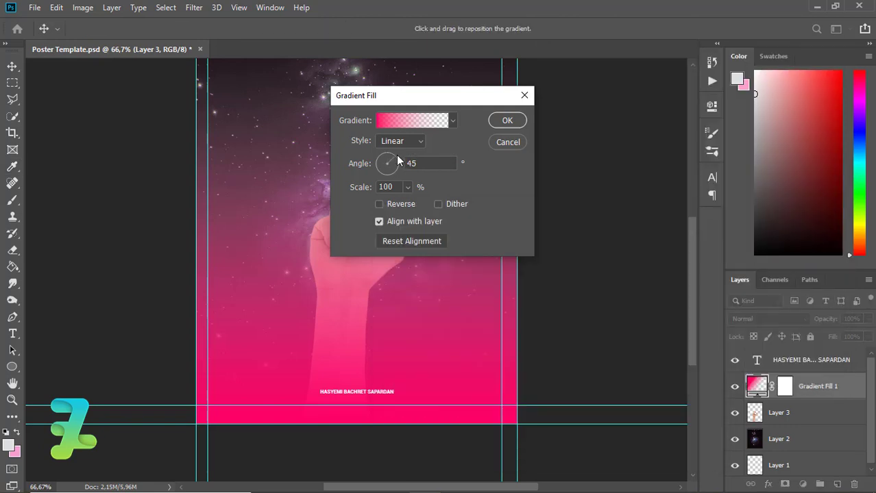
left_click(424, 159)
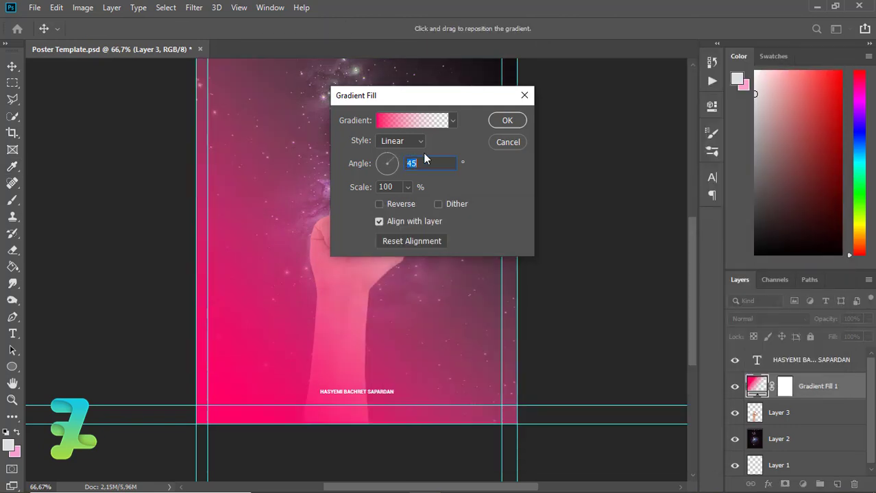
left_click(505, 121)
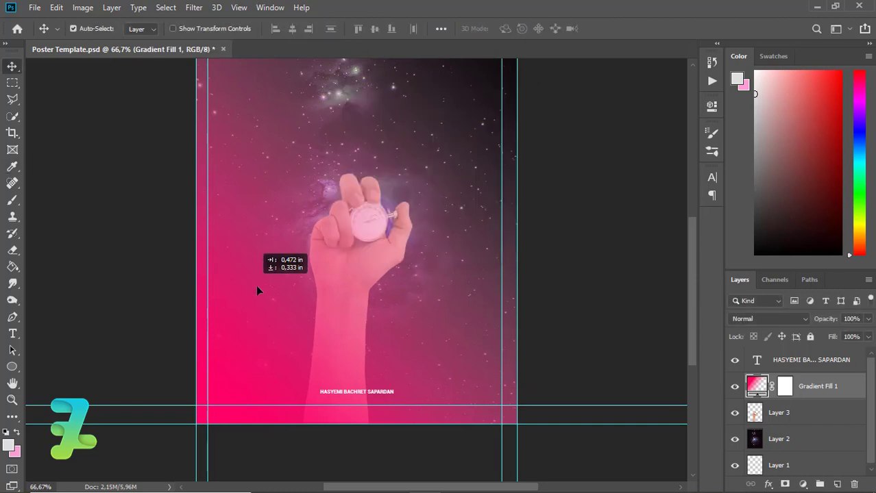
Clip the pink gradient fill to the hand layer and set its blending mode to Pin Light.
right_click(844, 394)
left_click(717, 248)
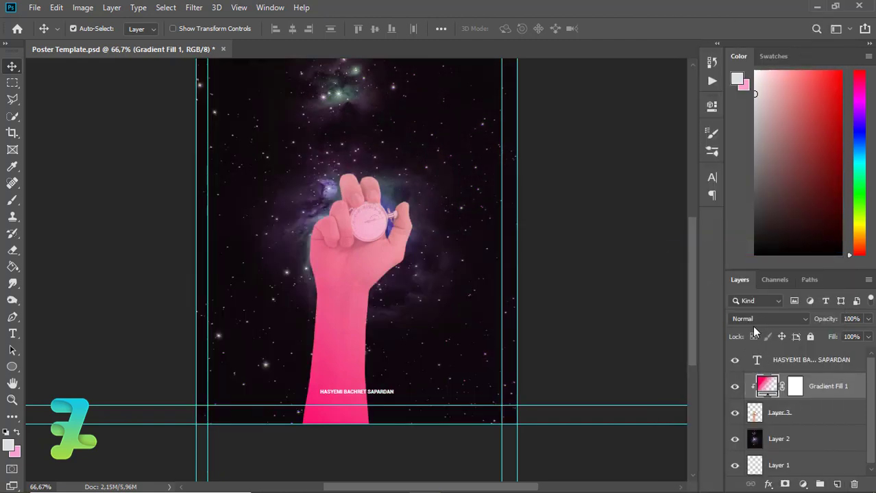
left_click(752, 320)
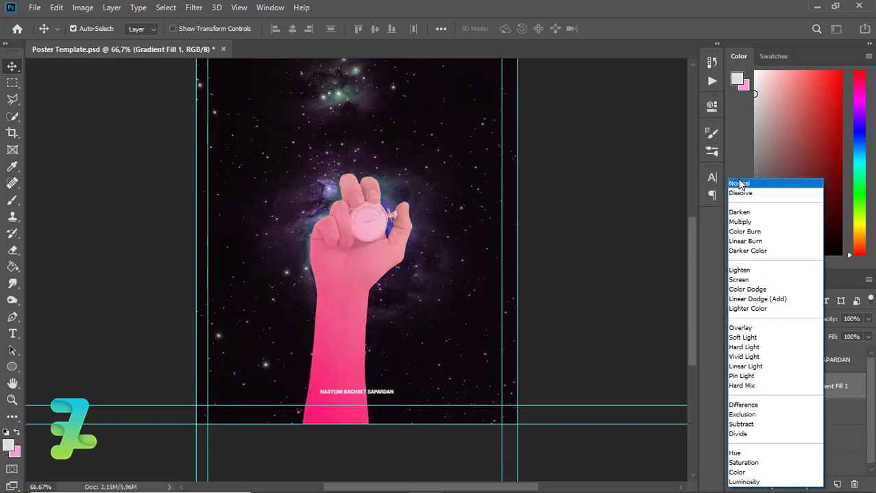
left_click(762, 378)
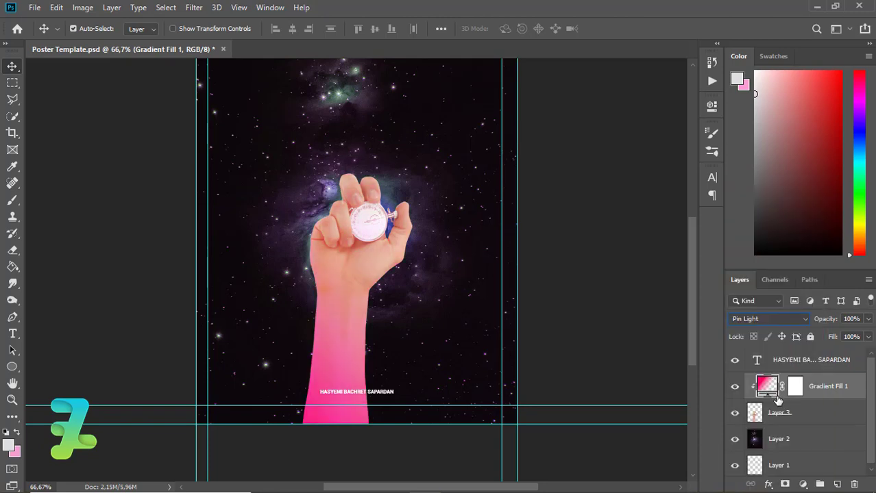
left_click(837, 484)
right_click(827, 386)
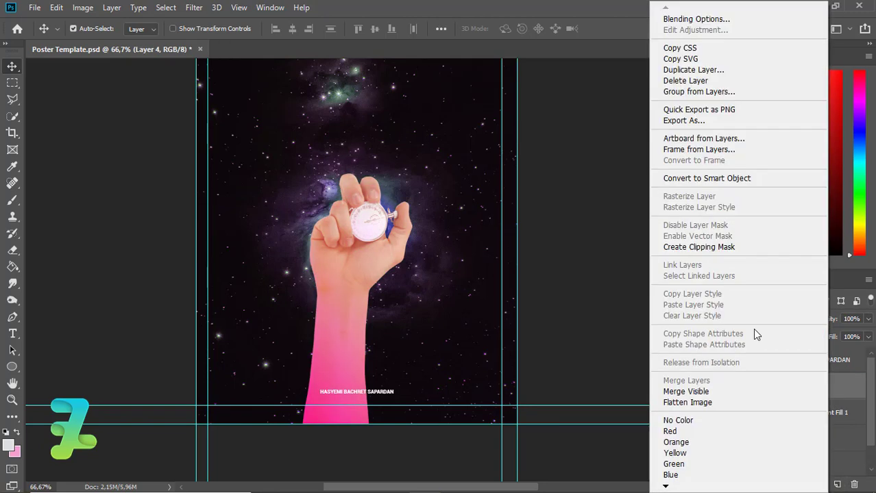
left_click(850, 385)
key("Delete")
Add a gradient fill layer above the pink one, with a starting colour stop of 00aeff and an angle of -120°.
left_click(802, 484)
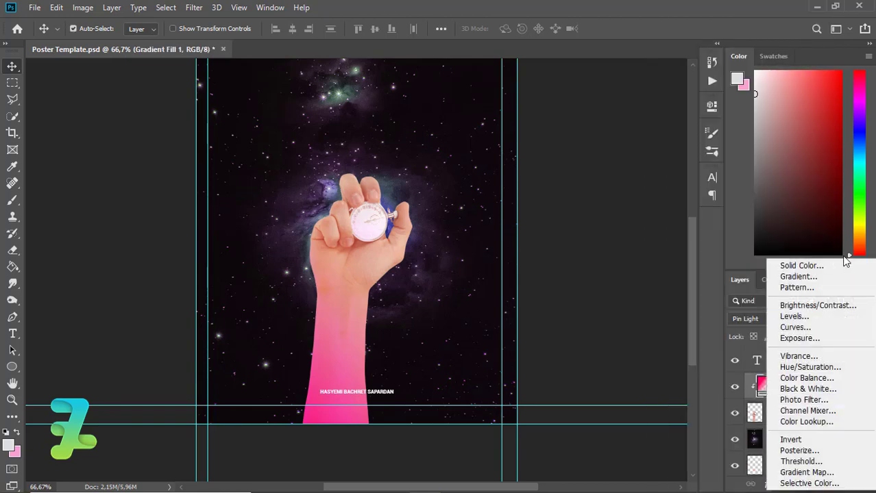
left_click(827, 276)
left_click(411, 121)
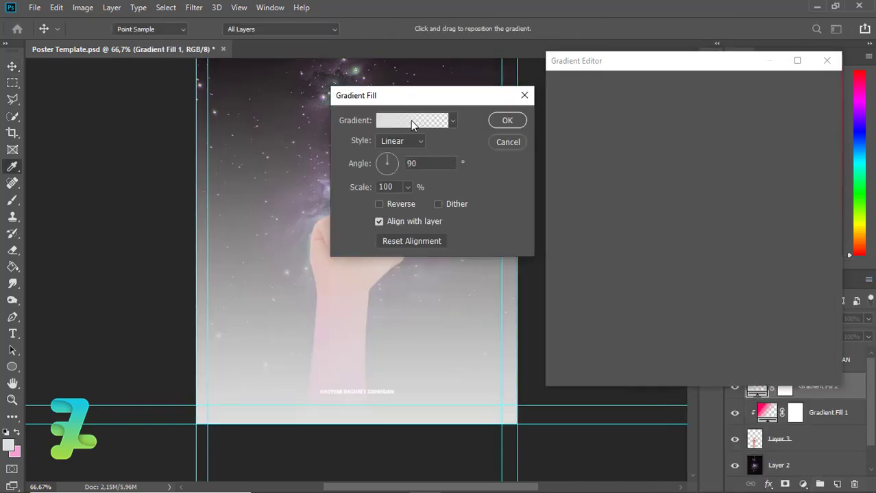
double_click(562, 300)
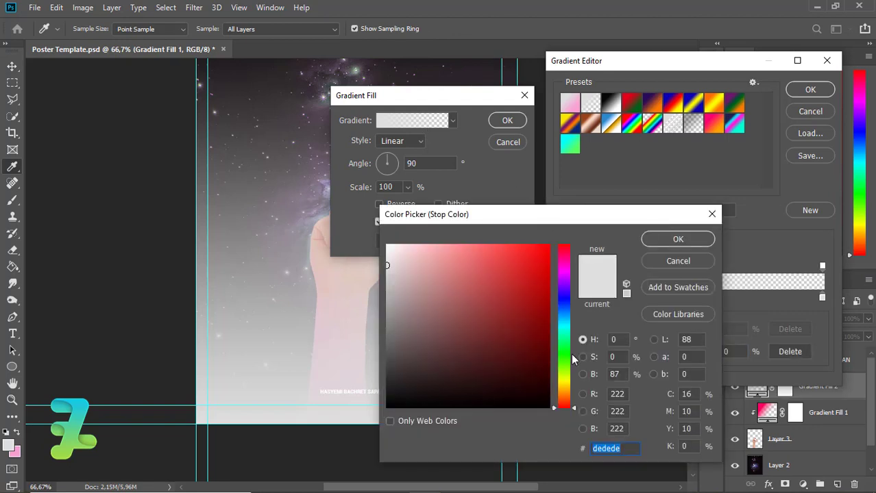
left_click(566, 322)
left_click_drag(525, 302, 553, 233)
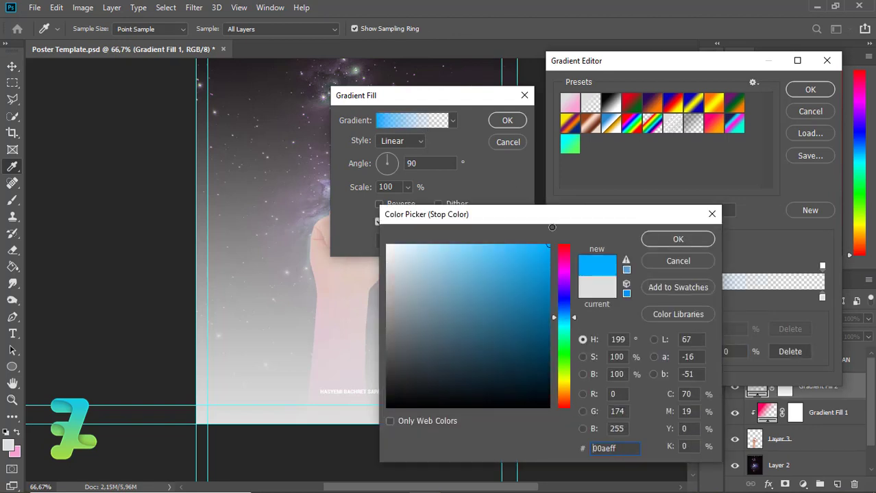
left_click(677, 239)
left_click(808, 89)
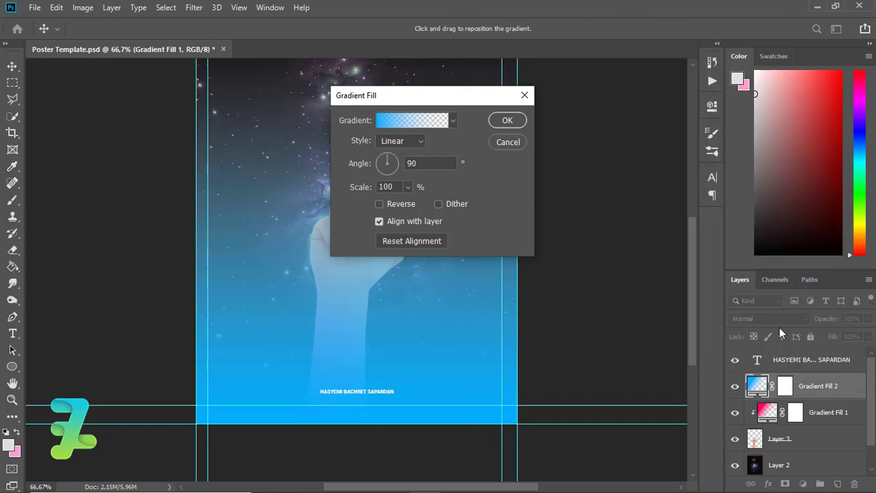
left_click(378, 177)
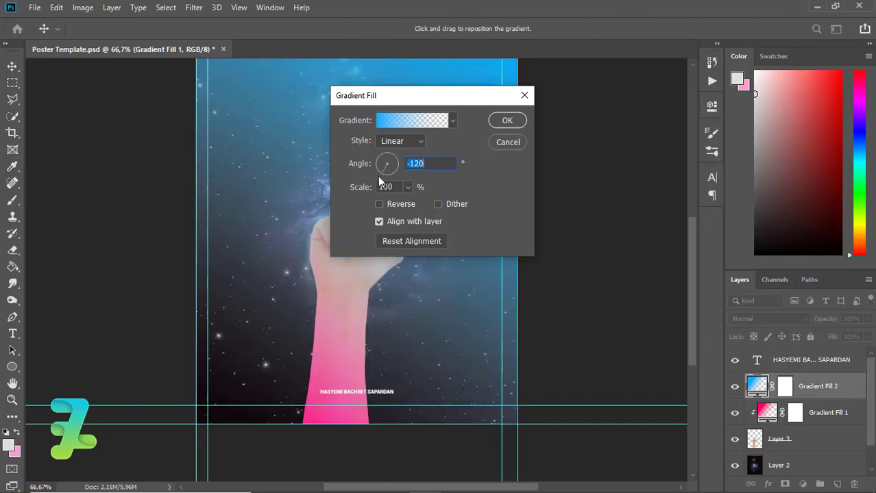
left_click(507, 119)
Try to free-transform the blue gradient fill layer.
left_click_drag(459, 107, 436, 159)
scroll(689, 218, "up", 2)
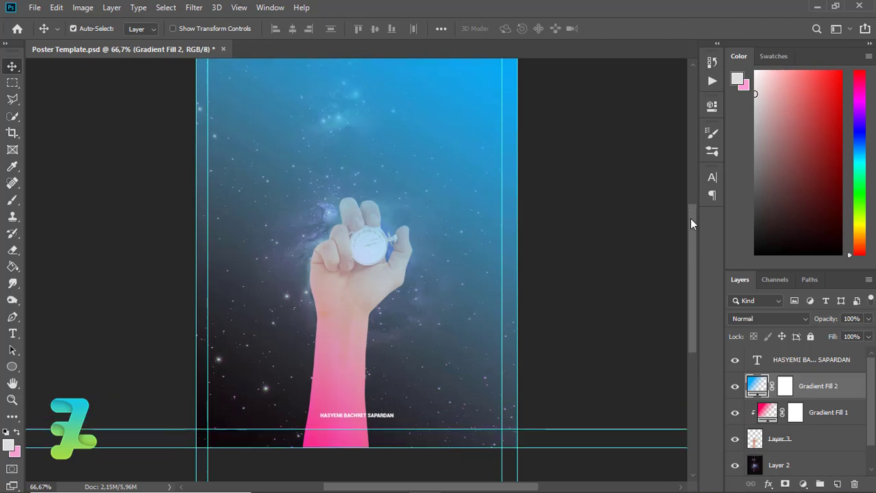
key("ctrl+minus")
key("ctrl+t")
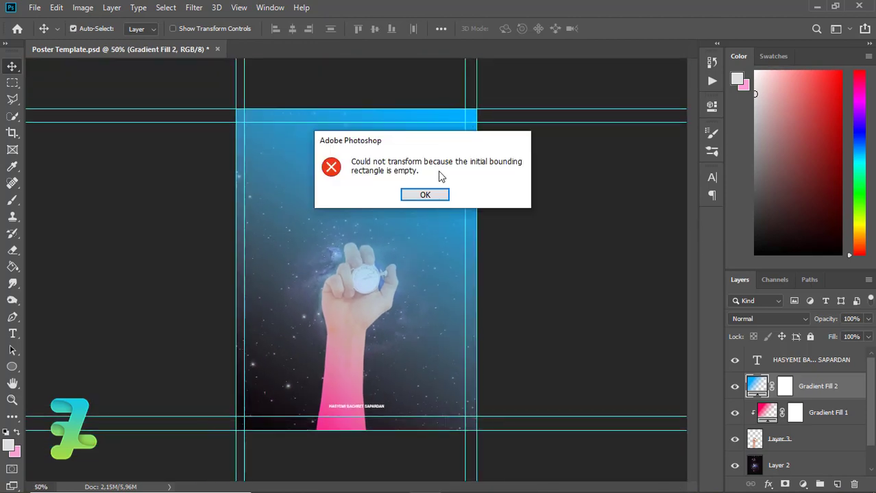
left_click(424, 195)
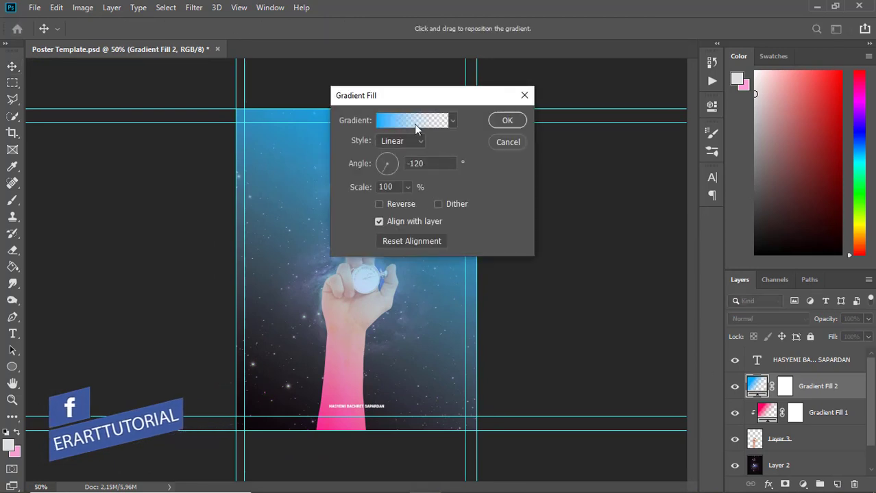
Move the blue fill's blue colour stop to 89% and its opaque opacity stop to 47%, and apply the gradient.
left_click(414, 121)
left_click_drag(563, 297, 678, 313)
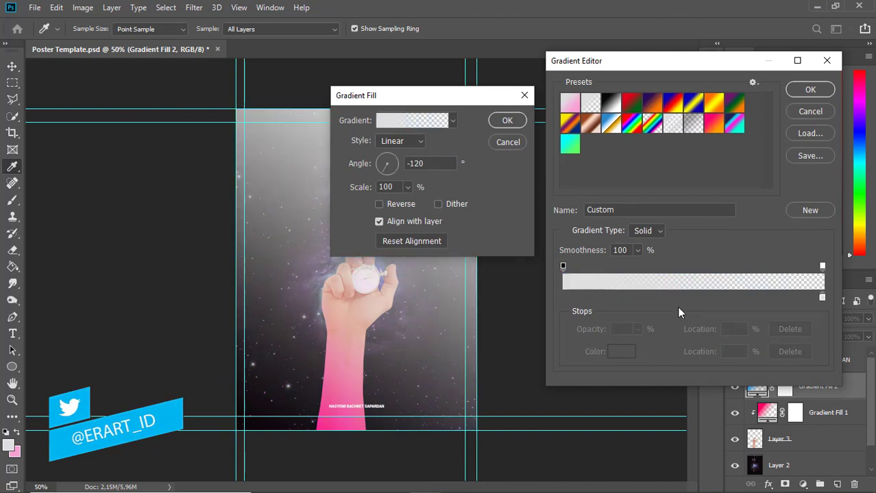
key("ctrl+z")
left_click_drag(601, 297, 794, 298)
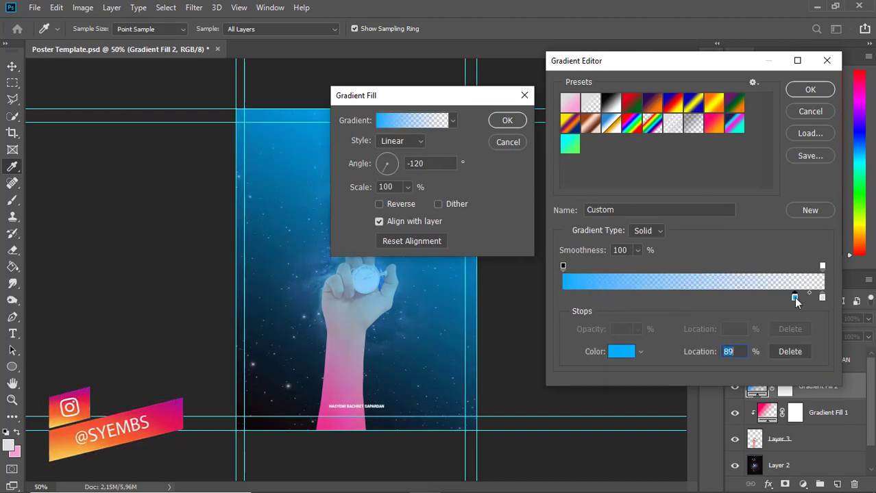
left_click_drag(563, 265, 685, 267)
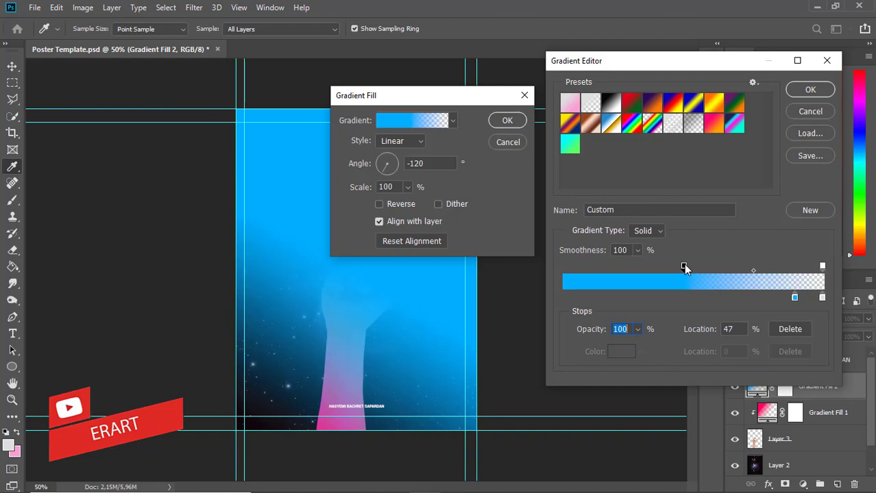
left_click(810, 90)
left_click(507, 120)
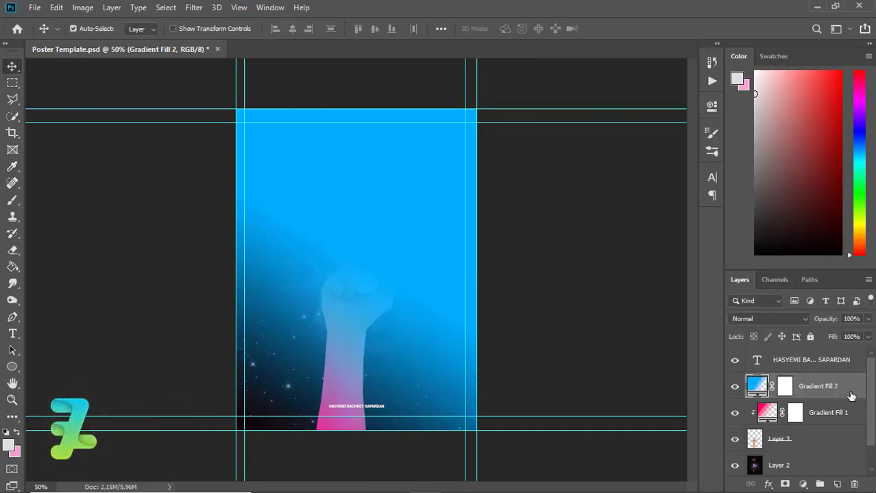
Clip the blue gradient fill to the hand layer and set its blending mode to Pin Light.
right_click(850, 396)
left_click(744, 246)
left_click(761, 318)
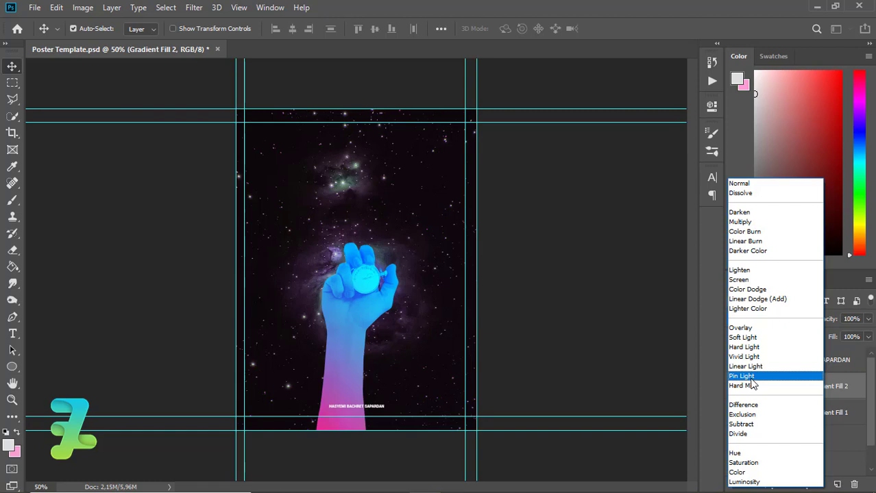
left_click(751, 379)
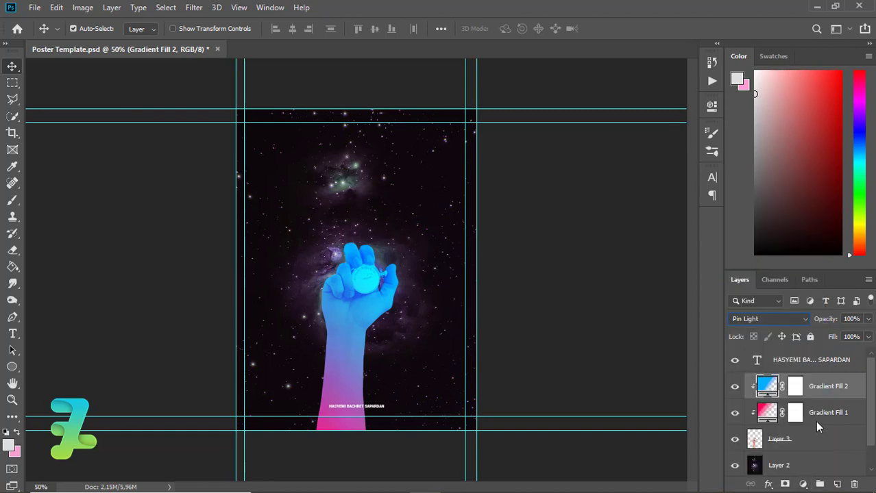
Add a Curves adjustment clipped to the hand above the blue fill, and pull the RGB curve down in the darker tones.
left_click(802, 485)
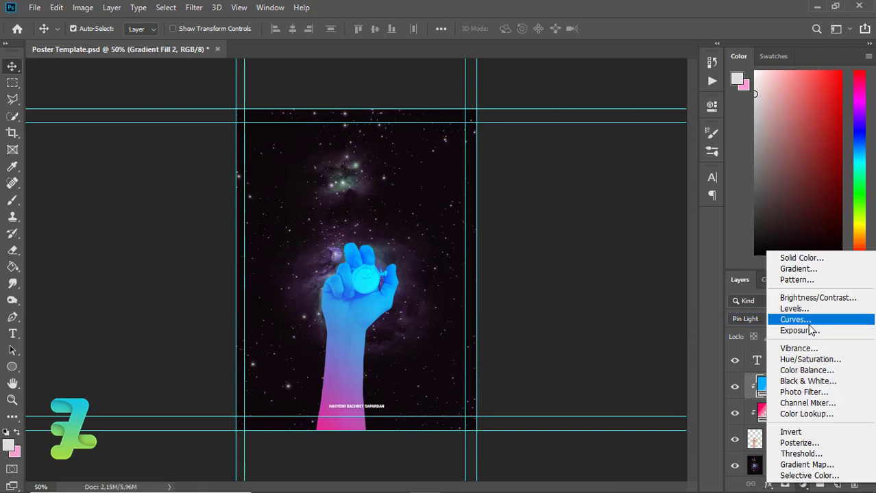
left_click(809, 321)
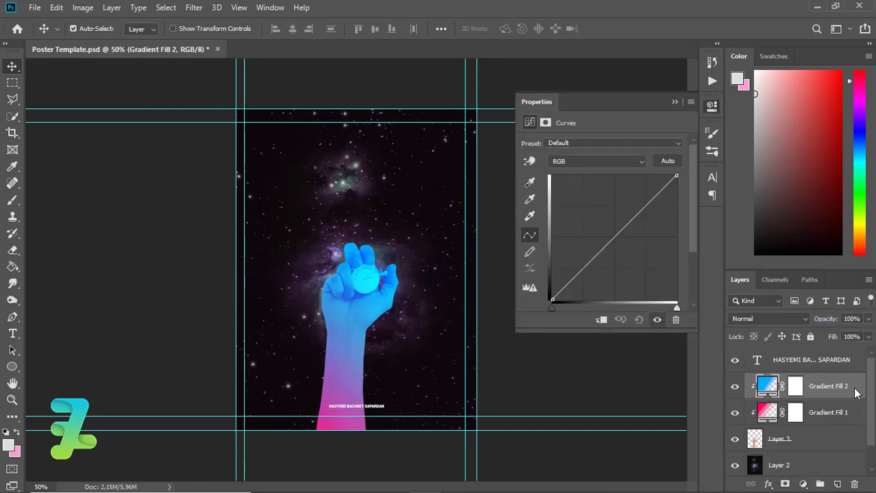
right_click(854, 392)
left_click(716, 248)
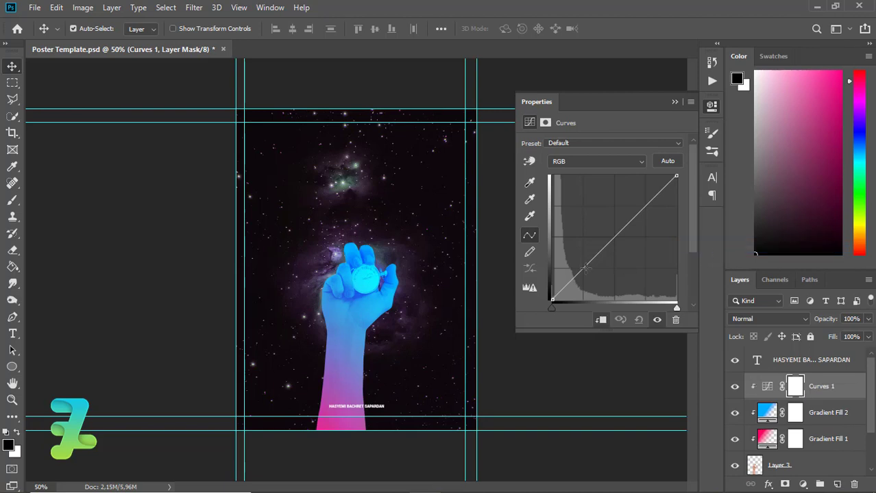
left_click_drag(562, 283, 587, 286)
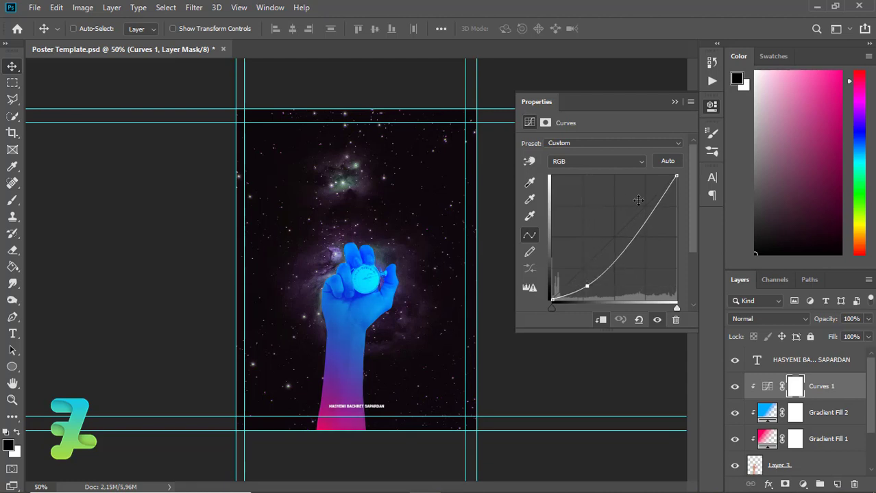
left_click(674, 102)
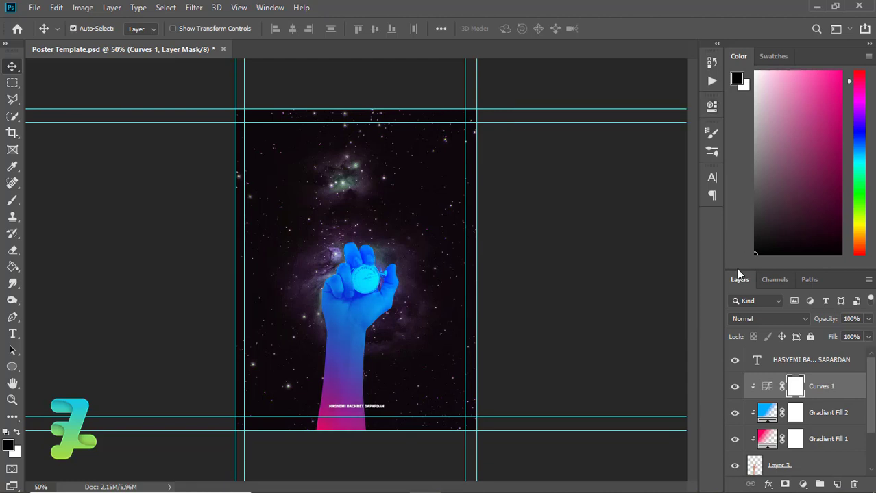
Reduce the Curves adjustment layer's opacity to 52%, keeping its Normal blending mode.
left_click(867, 320)
left_click_drag(868, 330, 836, 335)
left_click(782, 319)
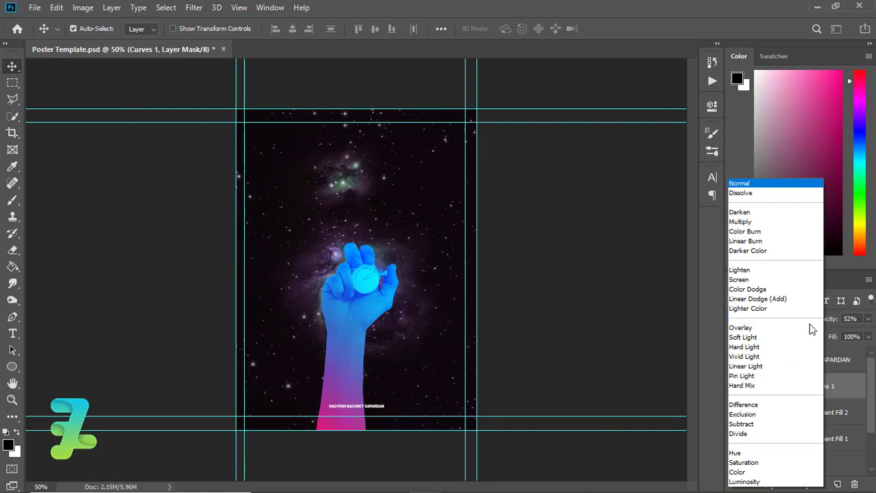
left_click(847, 285)
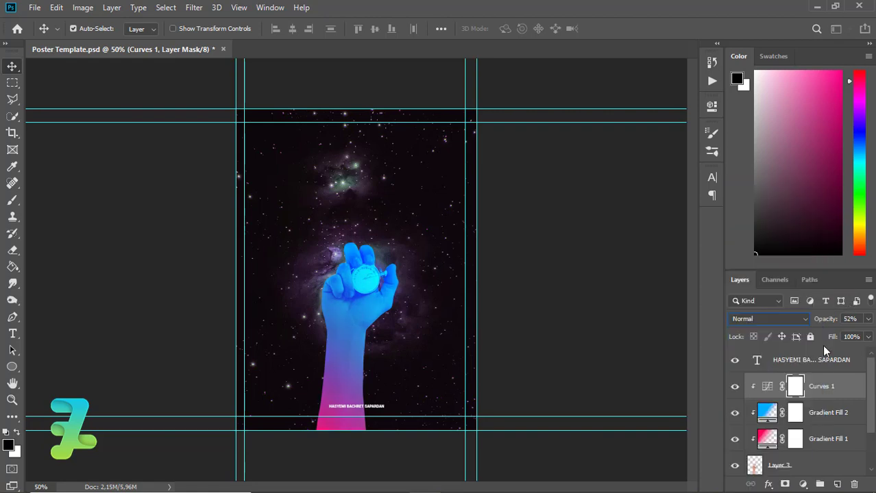
Set the blue gradient fill layer's opacity to 83% and its blending mode to Color.
left_click(766, 416)
left_click(868, 319)
mouse_move(864, 336)
left_mouse_down()
mouse_move(842, 336)
mouse_move(857, 335)
left_mouse_up()
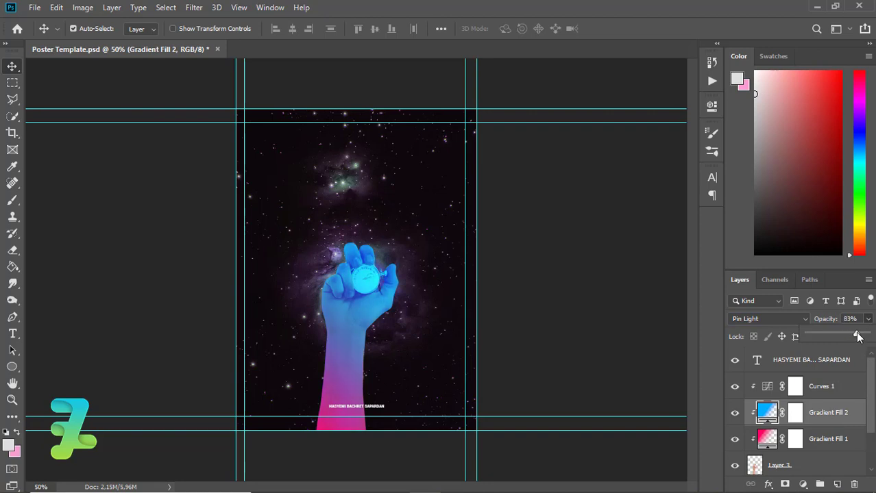
left_click(761, 319)
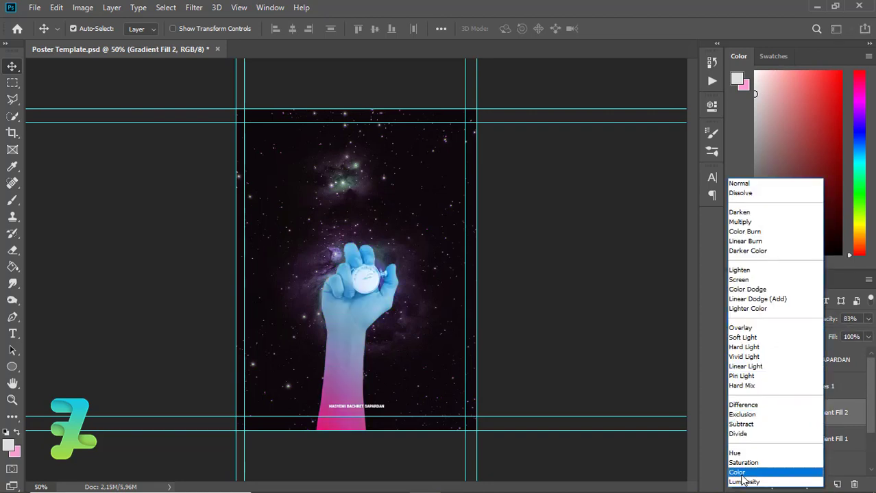
left_click(741, 473)
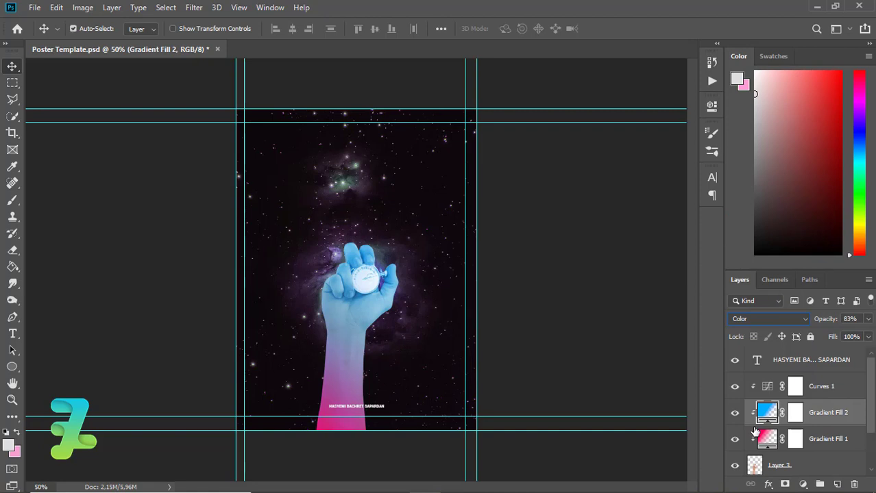
Duplicate the blue gradient fill layer and clip the copy to the hand layer.
key("ctrl+j")
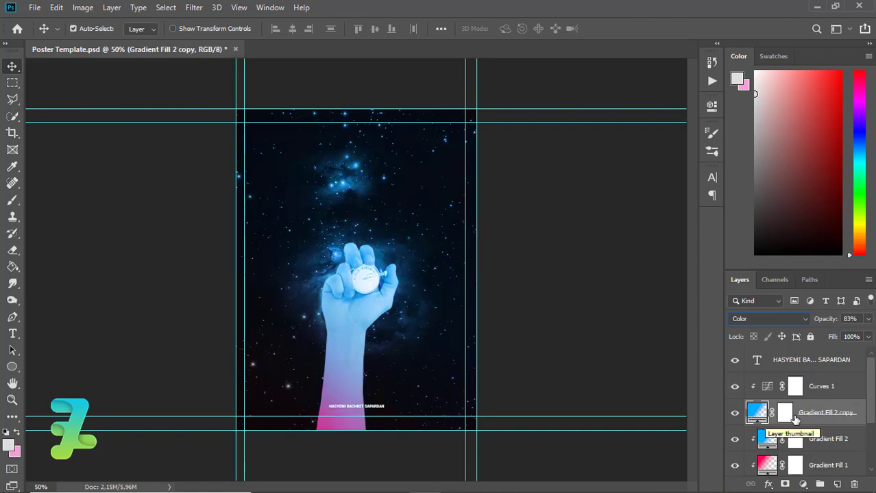
right_click(829, 413)
left_click(701, 247)
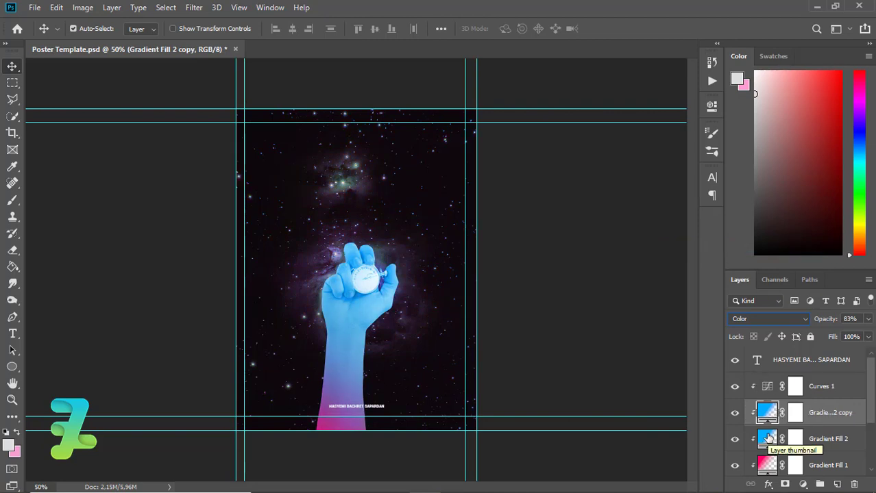
Move the original blue fill's opaque opacity stop nearer the gradient's start and apply the change.
left_click(767, 464)
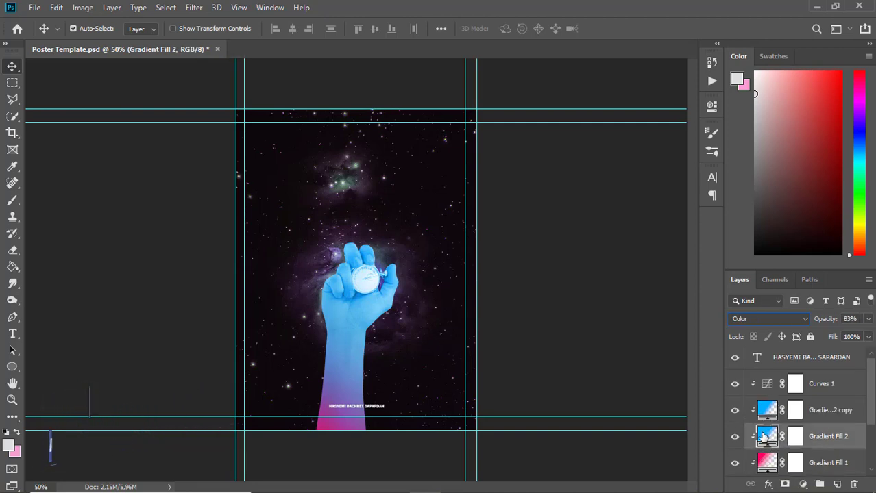
double_click(765, 436)
left_click(404, 124)
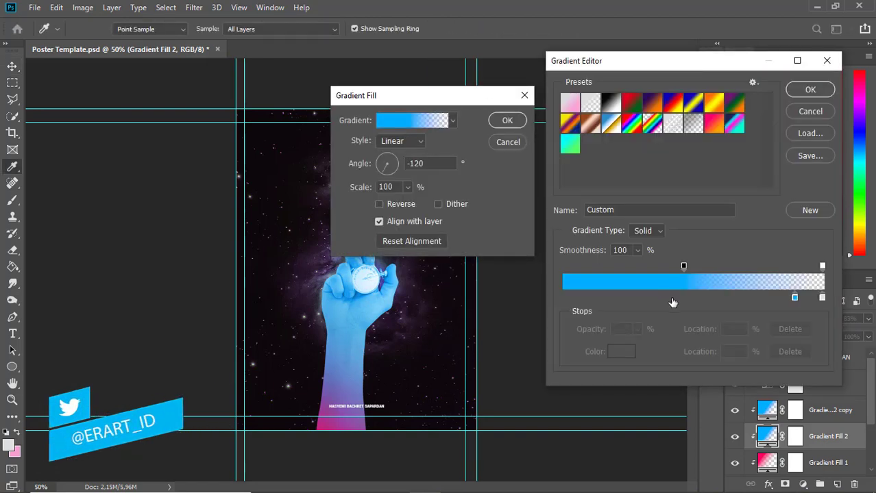
left_click(683, 268)
left_click_drag(683, 267, 620, 267)
left_click(809, 89)
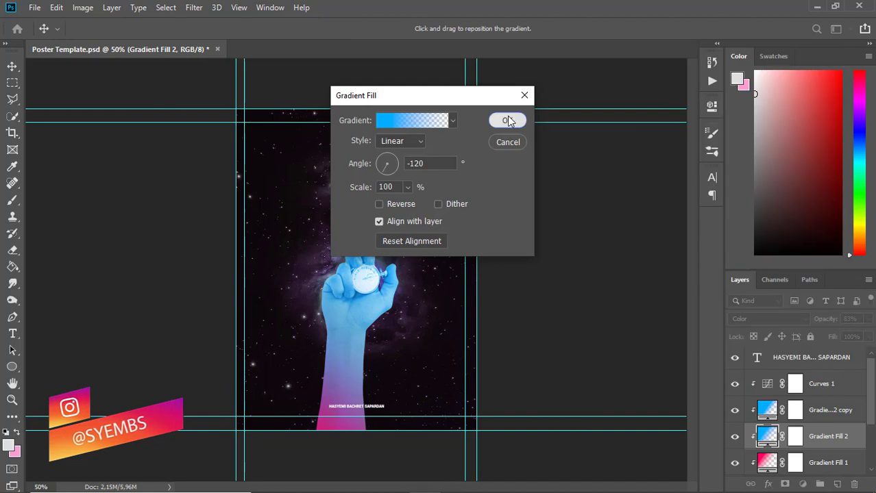
left_click(506, 120)
Lower the duplicated blue gradient fill layer's opacity to 22%.
left_click(825, 410)
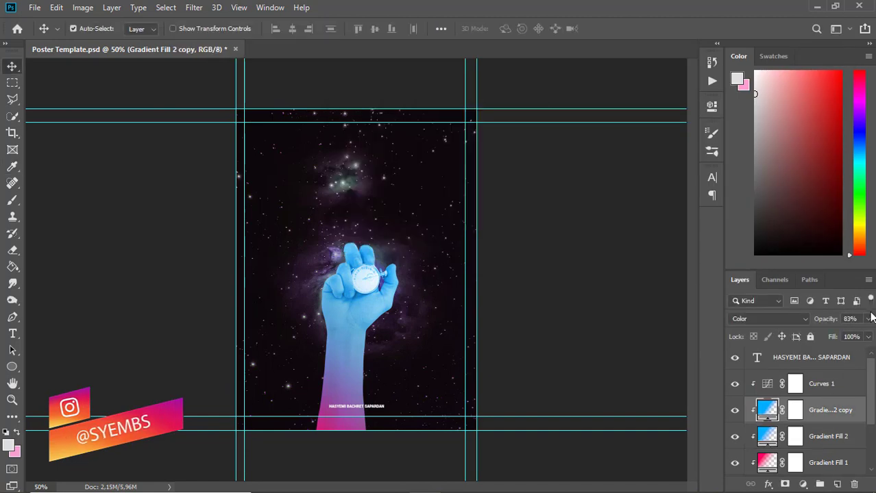
left_click(867, 318)
left_click_drag(859, 335, 824, 334)
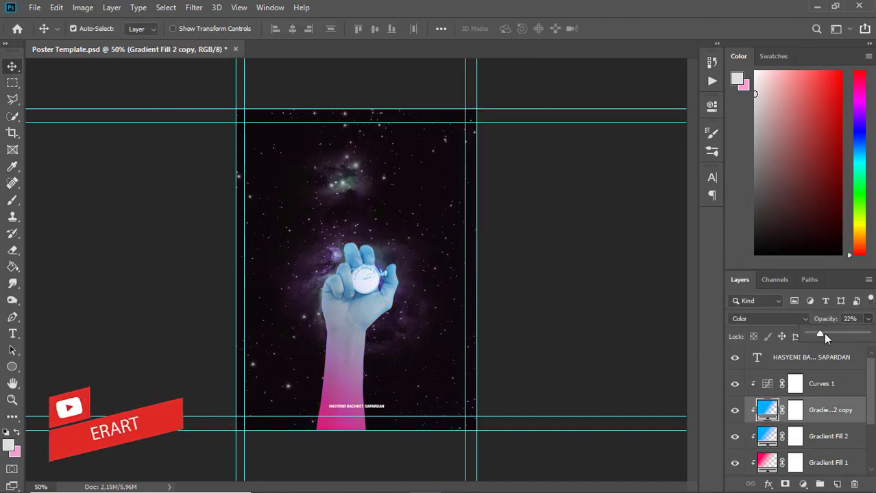
Darken the forearm on the duplicated hand layer using the Burn tool with a 300 px brush, Midtones range and 34% exposure.
left_click(794, 384)
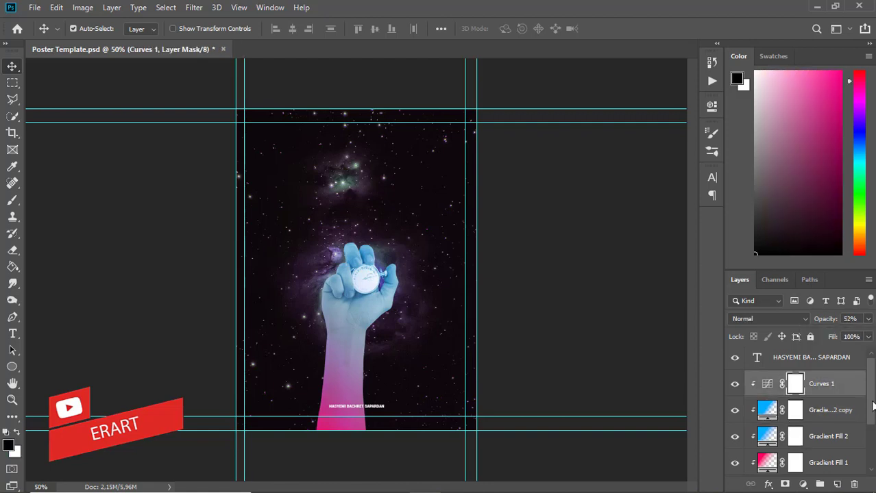
scroll(871, 407, "down", 2)
left_click(756, 448)
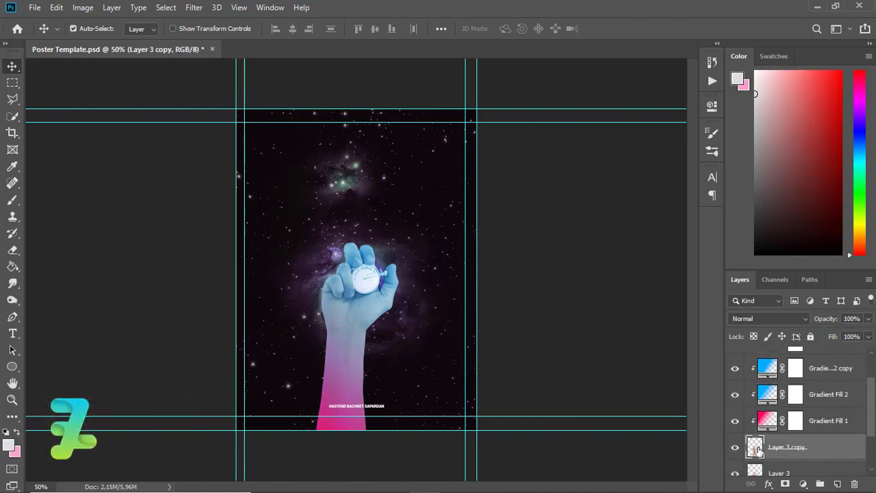
key("o")
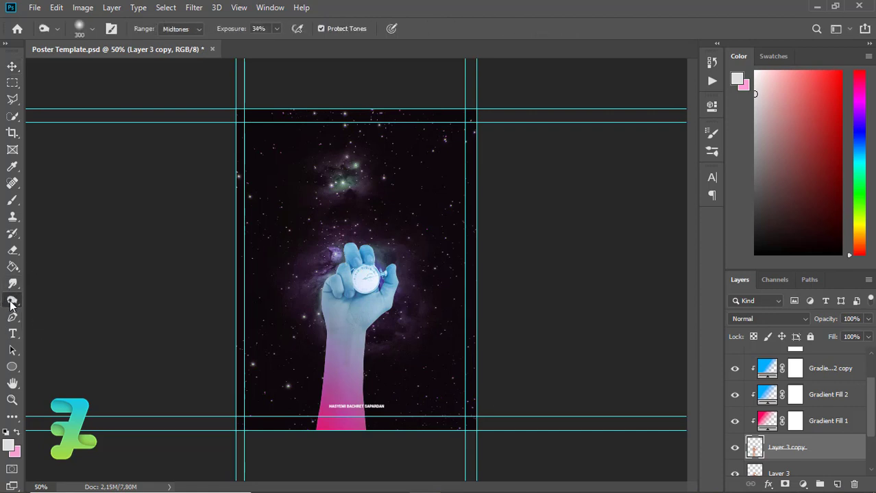
right_click(12, 302)
left_click(34, 313)
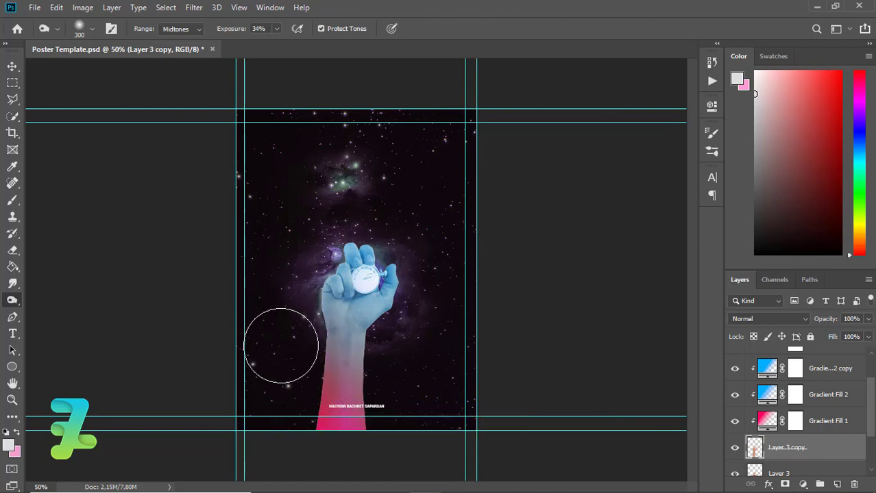
Add a Brightness/Contrast adjustment layer above the Curves layer and clip it to the hand.
scroll(781, 408, "up", 2)
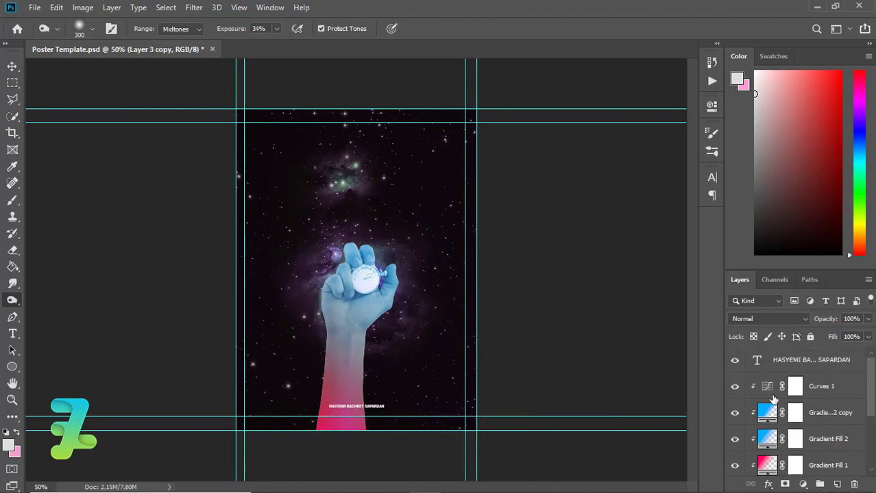
left_click(795, 385)
left_click(803, 484)
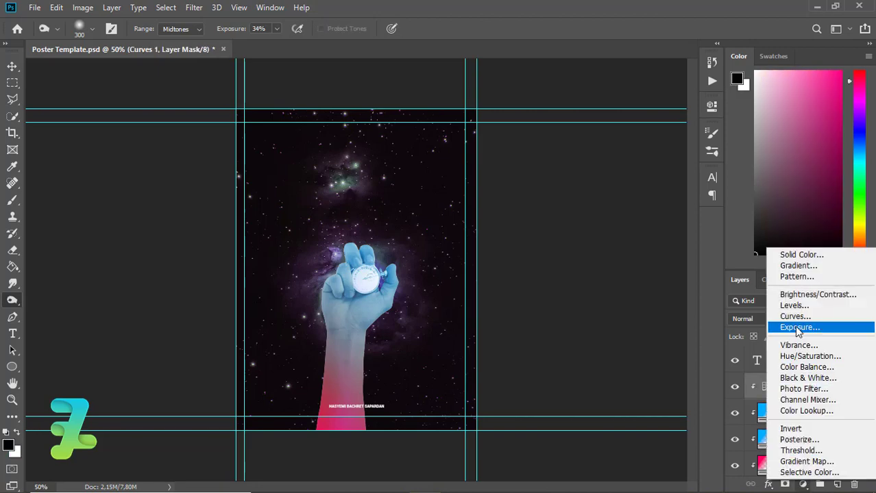
left_click(815, 295)
right_click(794, 386)
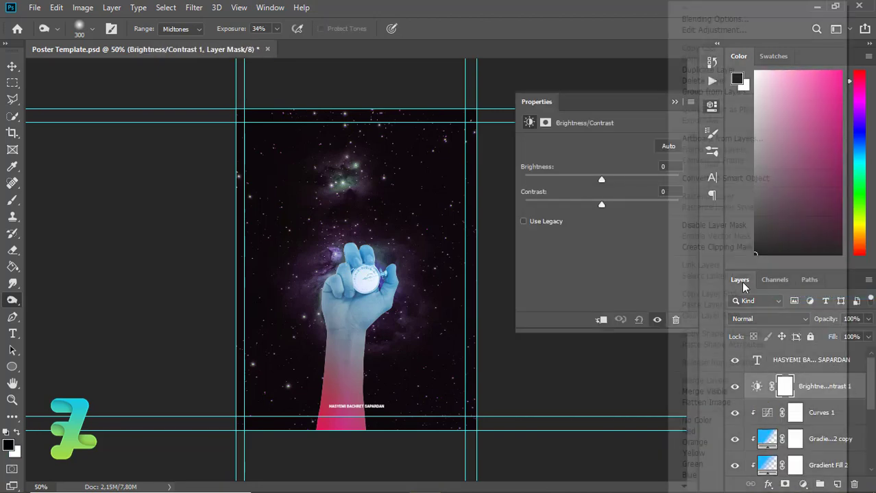
left_click(724, 249)
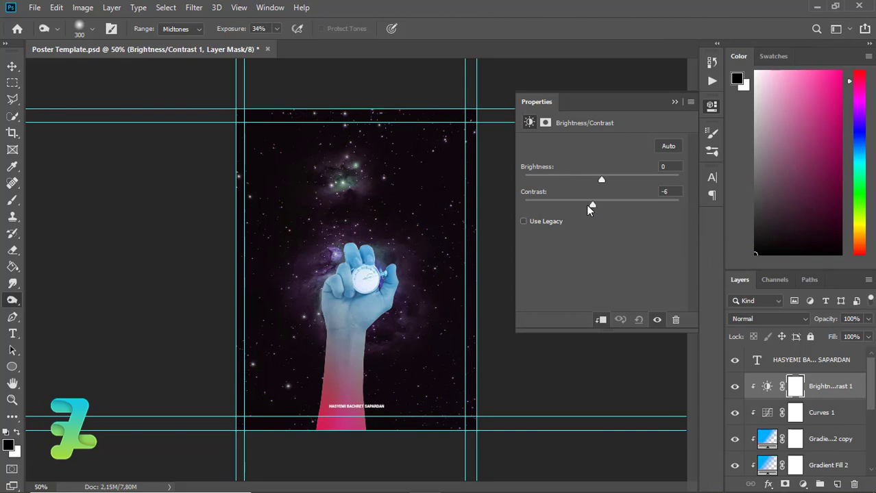
Set the hand's Brightness/Contrast adjustment to brightness -40 and contrast 10.
left_click_drag(579, 206, 633, 209)
mouse_move(600, 180)
left_mouse_down()
mouse_move(573, 180)
mouse_move(588, 180)
left_mouse_up()
left_click_drag(630, 204, 625, 206)
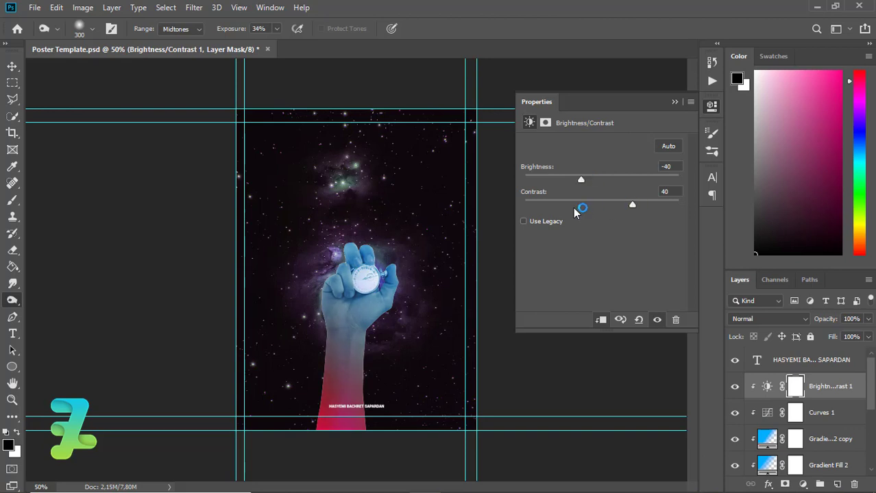
left_click(574, 207)
left_click_drag(536, 217, 630, 220)
left_click(609, 218)
left_click(675, 102)
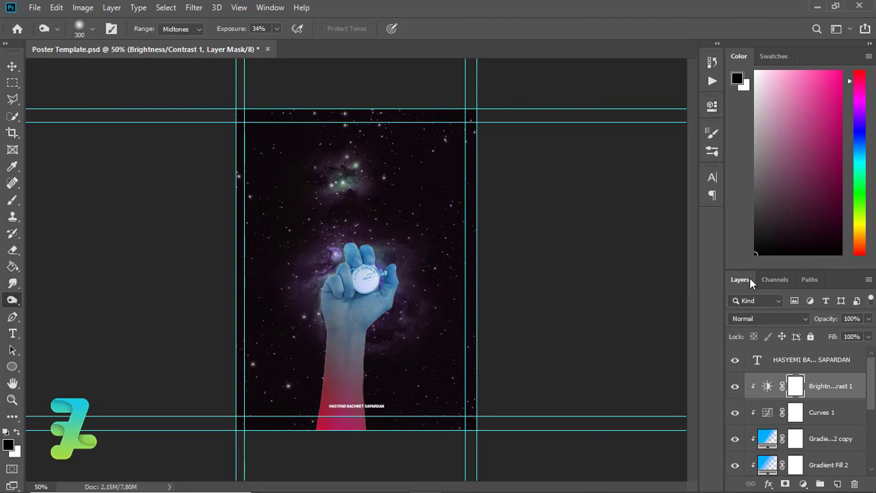
Add an Exposure adjustment layer clipped to the hand, with offset -0.0667 and gamma correction 0.93.
left_click(804, 484)
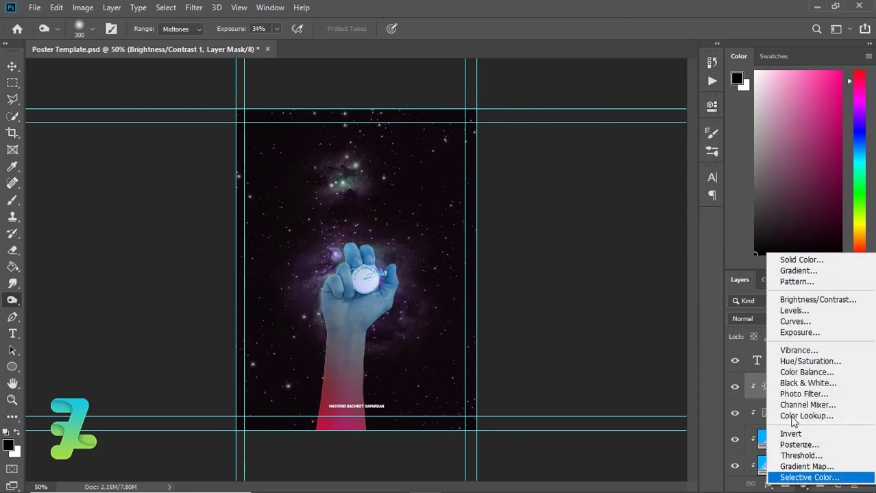
left_click(812, 333)
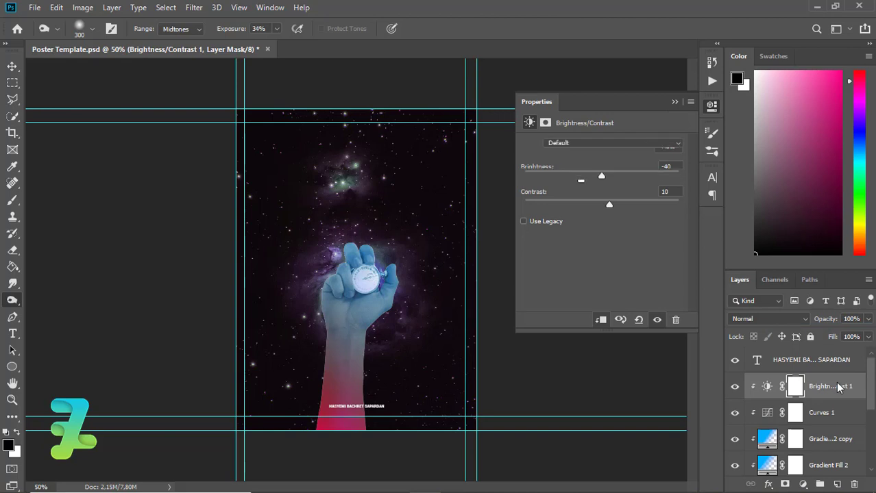
right_click(837, 387)
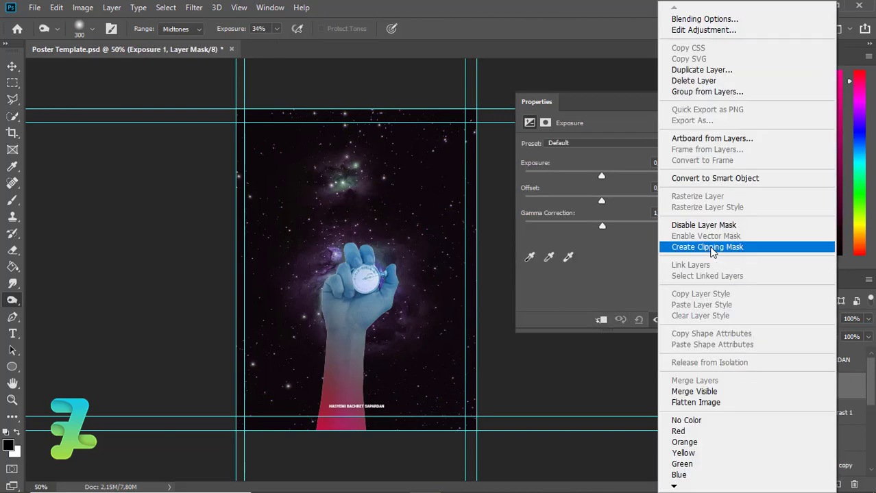
left_click(699, 246)
mouse_move(606, 228)
left_mouse_down()
mouse_move(620, 229)
mouse_move(605, 234)
left_mouse_up()
left_click_drag(602, 201, 590, 205)
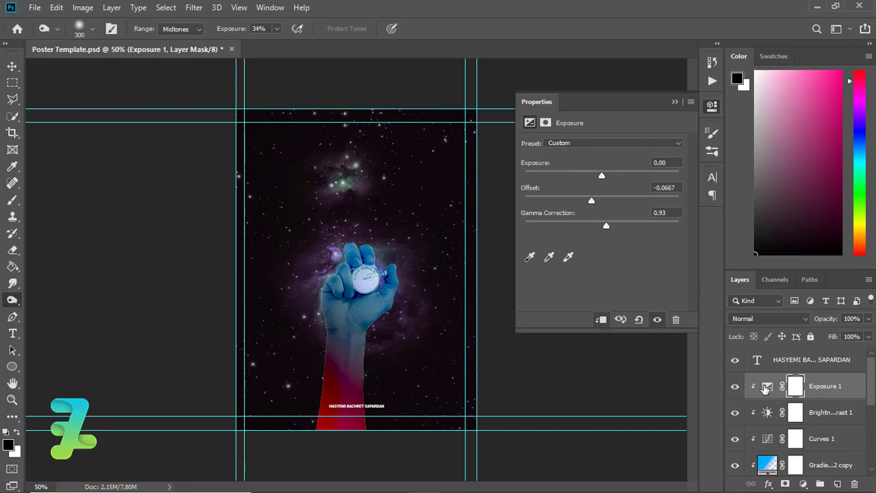
Move the Exposure layer beneath the pink gradient fill, directly above the duplicated hand layer.
left_click_drag(766, 389, 781, 474)
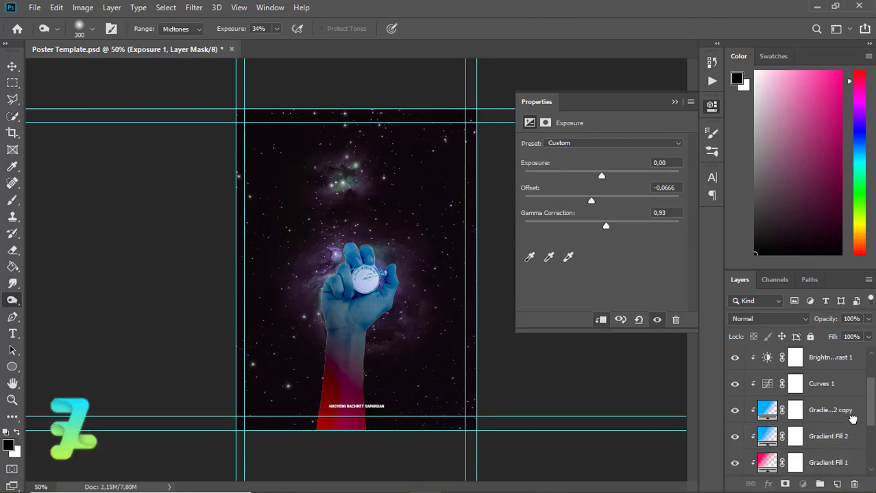
left_click_drag(870, 421, 870, 438)
left_click_drag(768, 401, 780, 433)
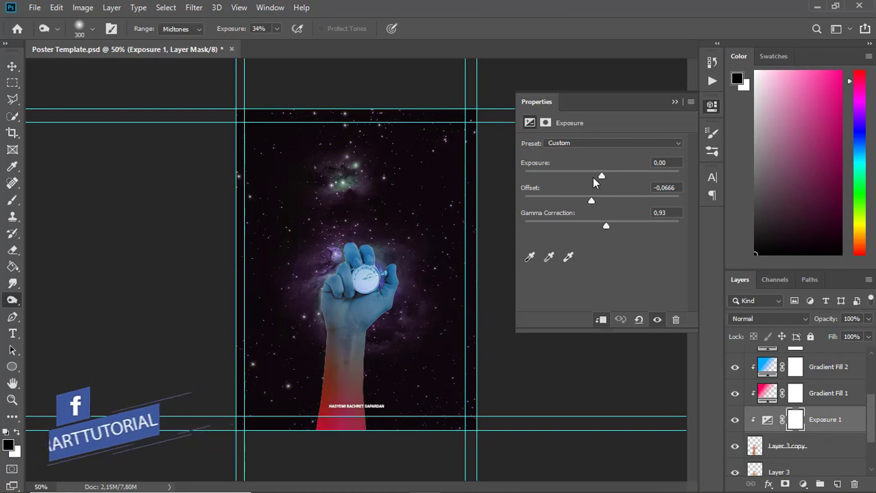
Set the Exposure adjustment to exposure +0.06, offset -0.0833 and gamma correction 0.64.
left_click_drag(591, 201, 624, 230)
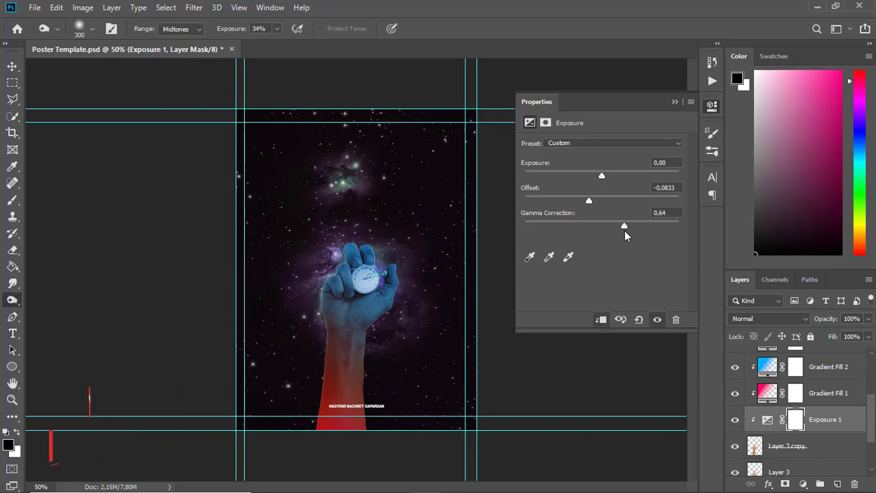
mouse_move(602, 176)
left_mouse_down()
mouse_move(618, 178)
mouse_move(602, 178)
left_mouse_up()
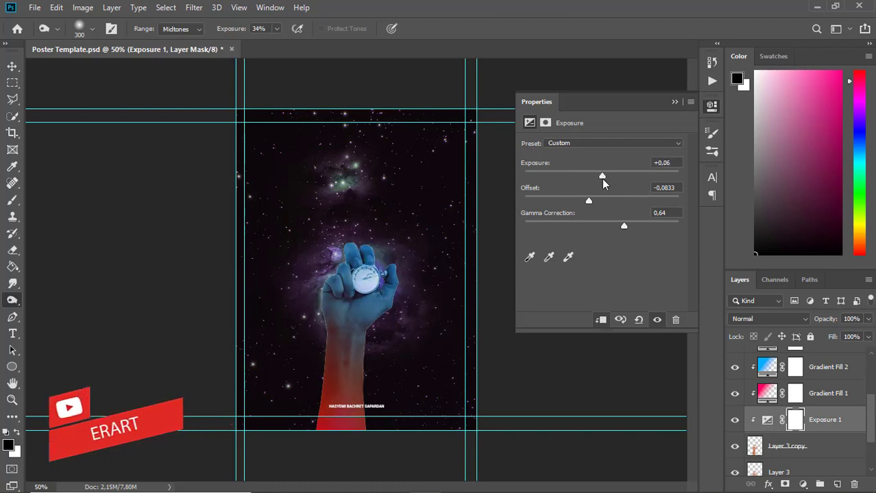
left_click(674, 102)
Lower the pink gradient fill layer's opacity to about 53%.
left_click(764, 396)
left_click(868, 318)
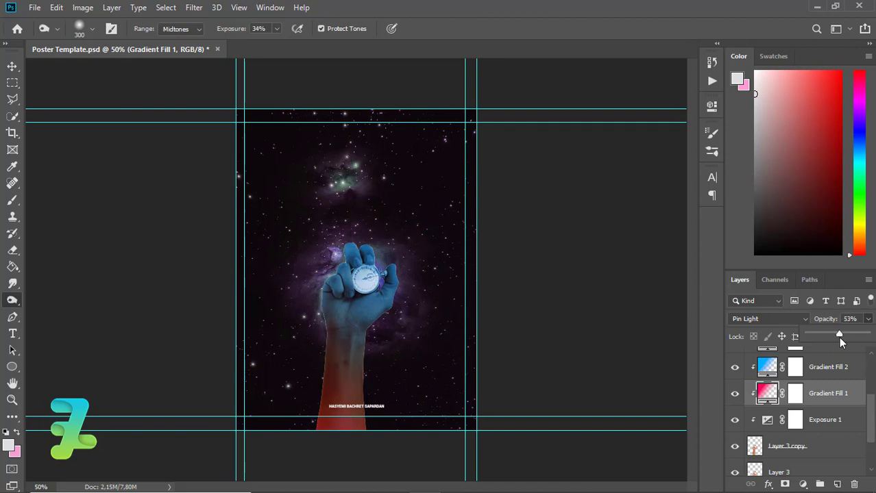
left_click_drag(839, 337, 842, 356)
Add a clipped Vibrance adjustment above the Brightness/Contrast layer, with vibrance -8 and saturation +8.
left_click_drag(870, 418, 865, 376)
left_click(765, 390)
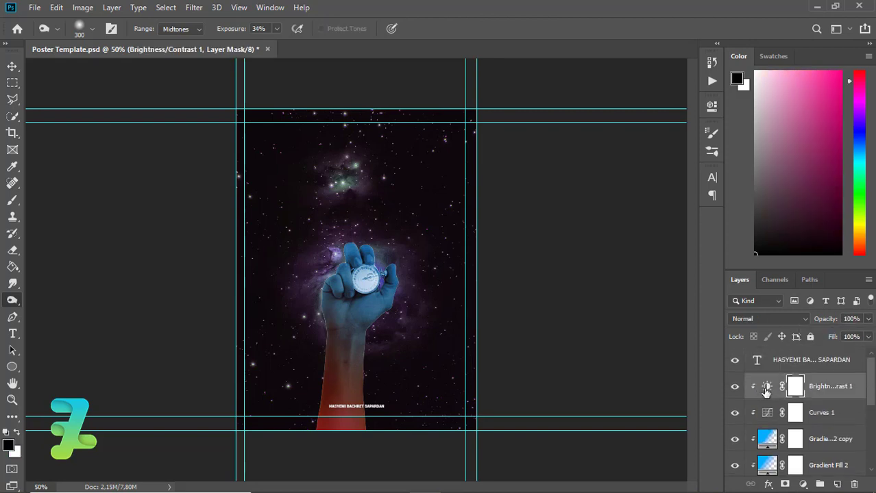
left_click(803, 484)
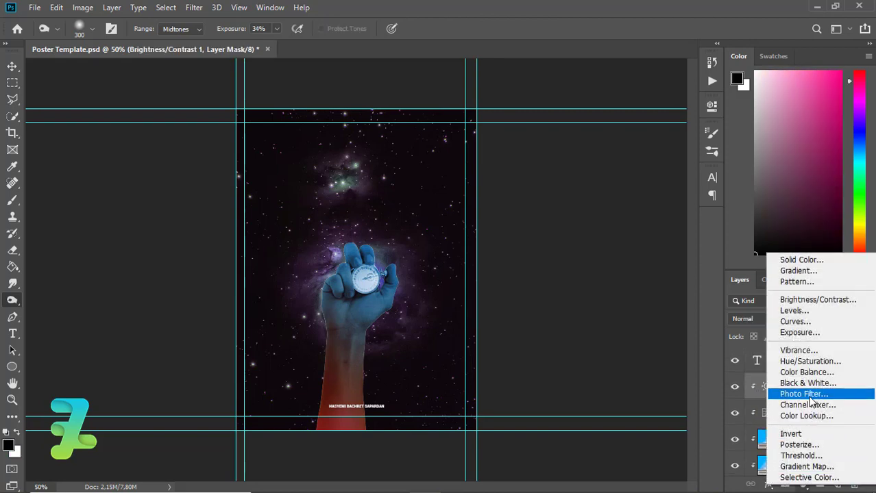
left_click(810, 352)
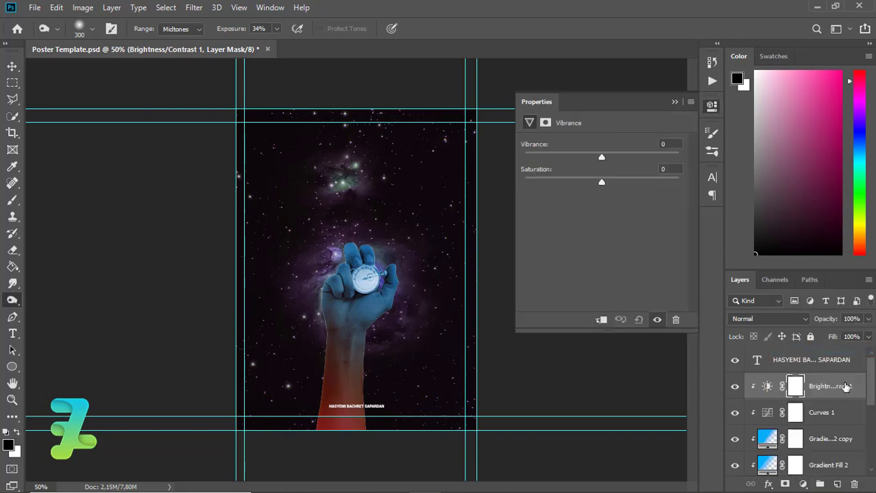
right_click(847, 388)
left_click(612, 176)
key("ctrl+alt+g")
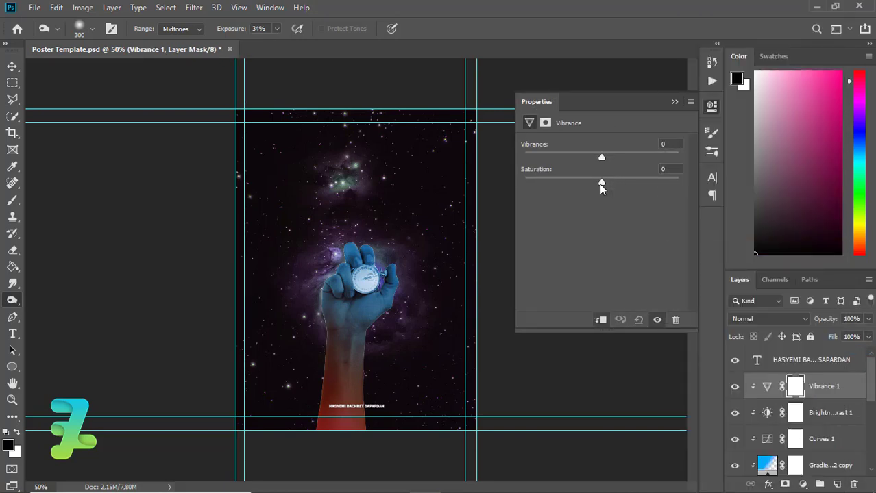
mouse_move(601, 183)
left_mouse_down()
mouse_move(549, 184)
mouse_move(602, 189)
mouse_move(592, 191)
mouse_move(606, 183)
mouse_move(585, 162)
mouse_move(542, 161)
mouse_move(604, 164)
mouse_move(597, 169)
left_mouse_up()
left_click(674, 102)
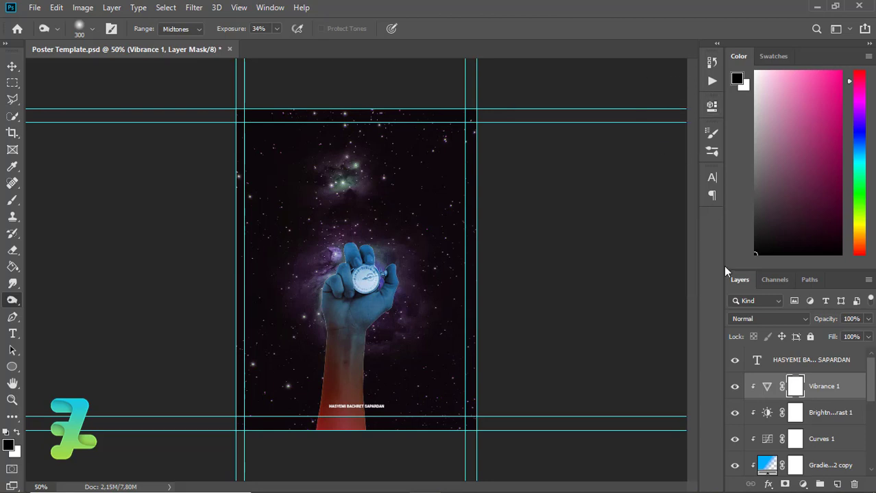
Group the duplicated hand layer with all its clipped fills and adjustments, and hide the original hand layer.
left_click(11, 65)
scroll(841, 426, "down", 5)
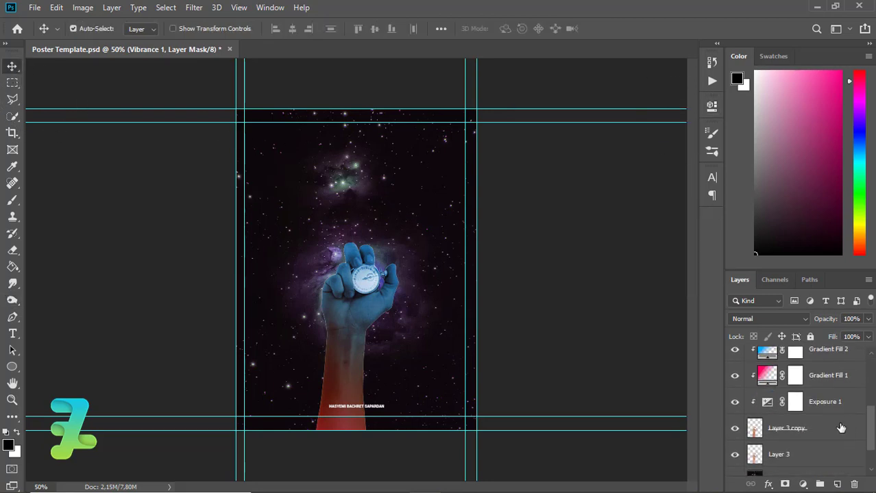
left_click(837, 437, "shift")
key("ctrl+g")
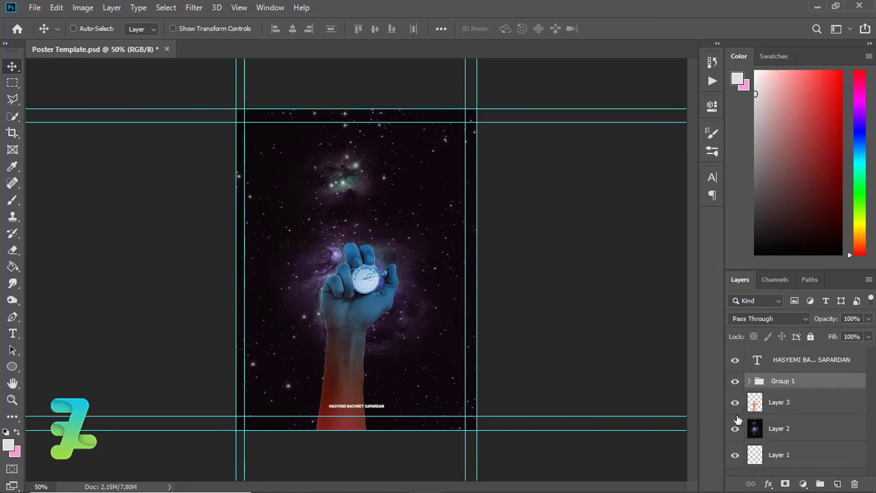
left_click(734, 403)
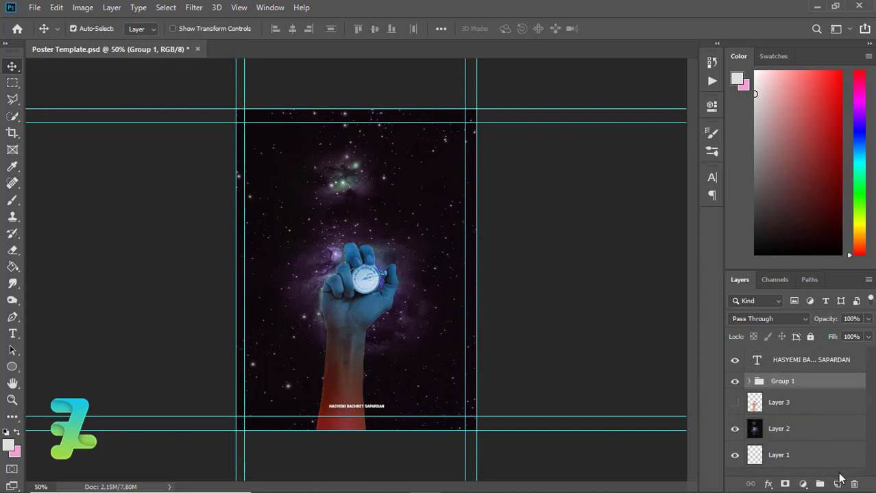
Add a new layer above the hand group and draw a 122 px circle over the lower part of the stopwatch.
left_click(837, 483)
key("u")
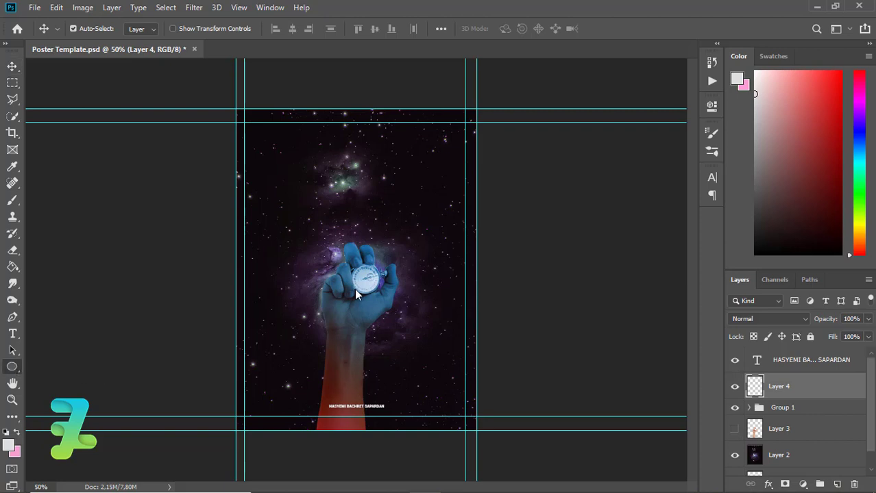
left_click_drag(381, 304, 345, 264)
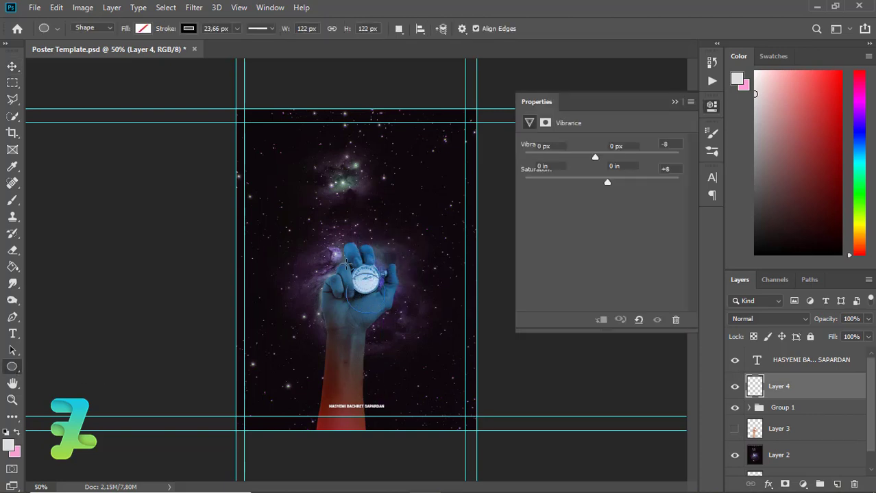
Remove the circle's stroke and give it a linear black-to-white gradient fill.
left_click(531, 205)
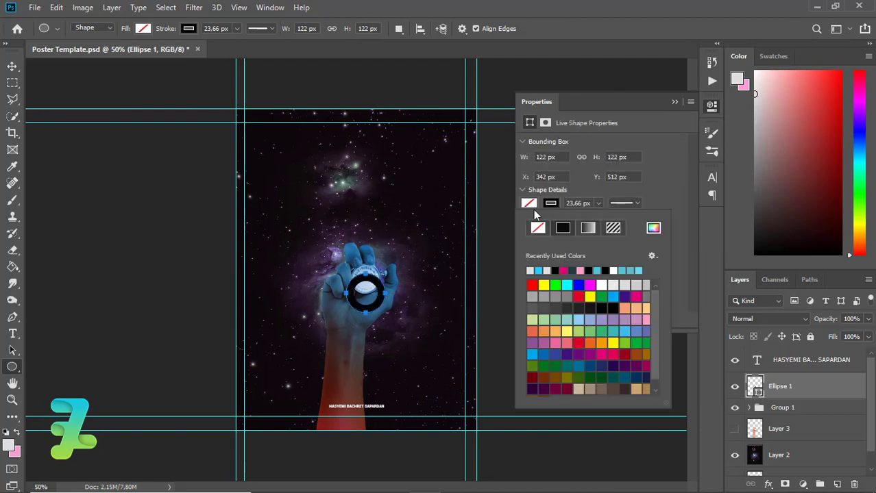
left_click(531, 203)
left_click(550, 202)
left_click(537, 227)
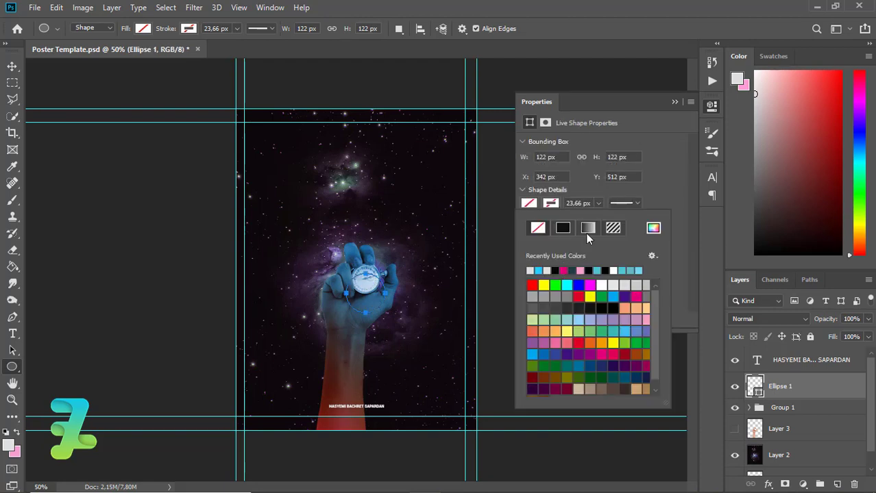
left_click(587, 227)
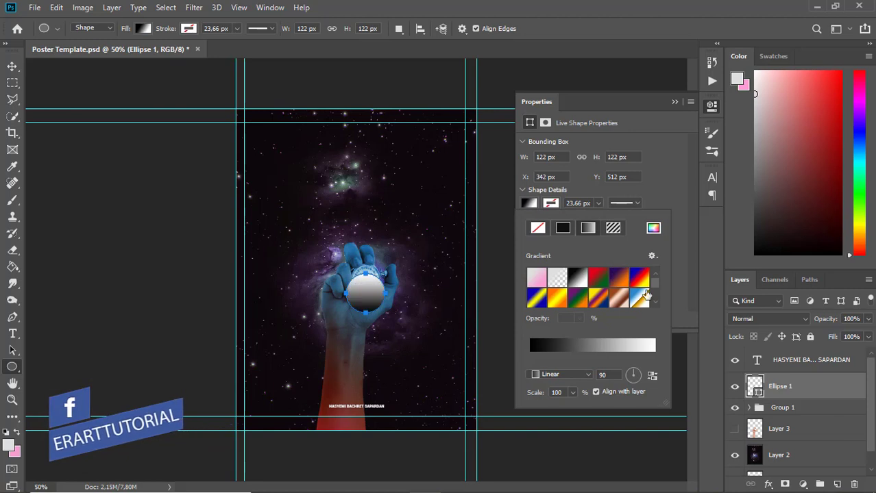
Set the dark stop of the circle's gradient fill to pink, hex ff0066.
left_click(528, 360)
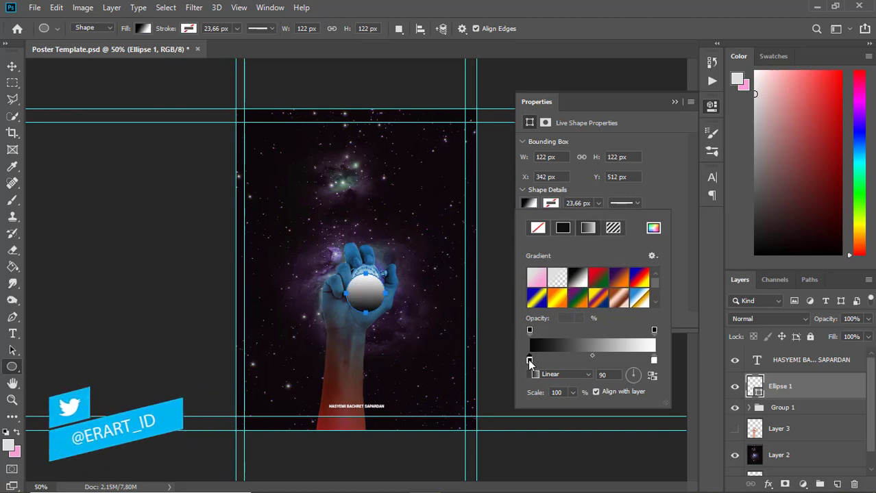
double_click(528, 360)
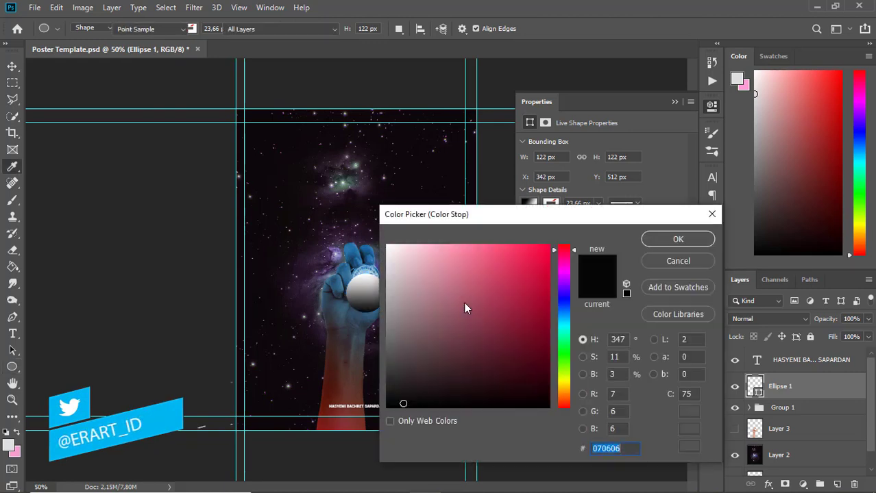
type("ff0066")
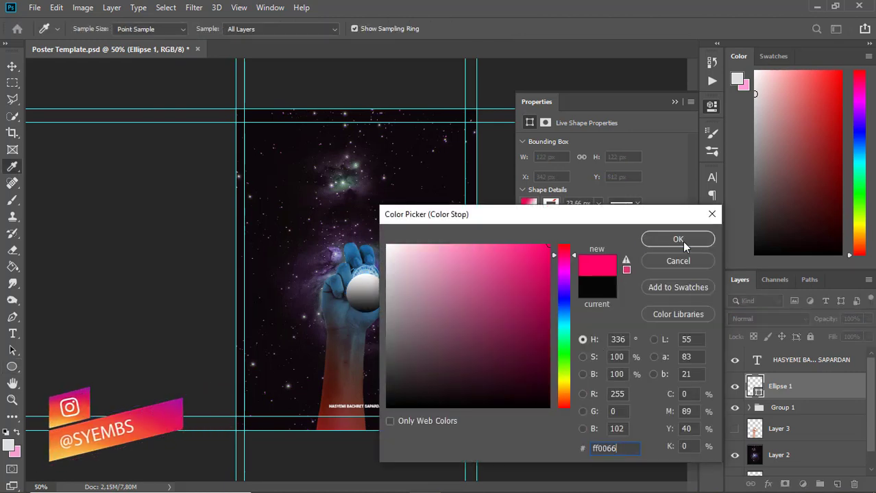
left_click(679, 240)
Set the white stop of the circle's gradient fill to blue, hex 26a7e9.
double_click(654, 361)
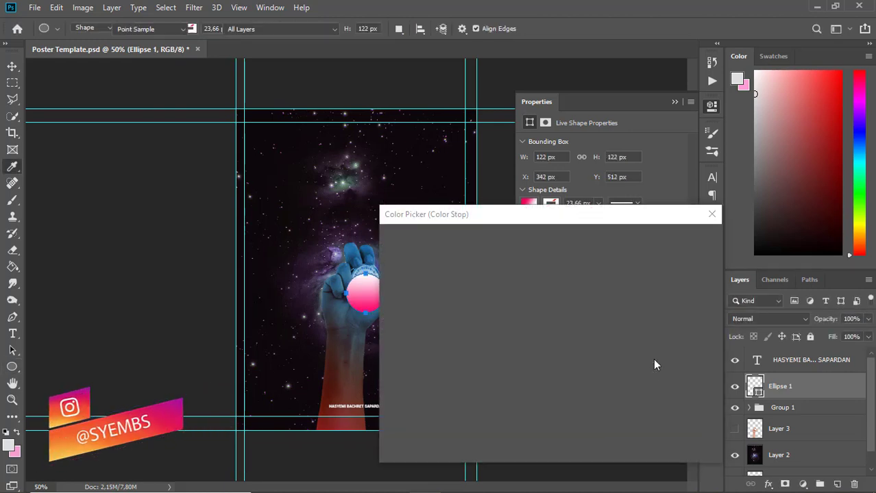
left_click(560, 326)
type("17ecf9")
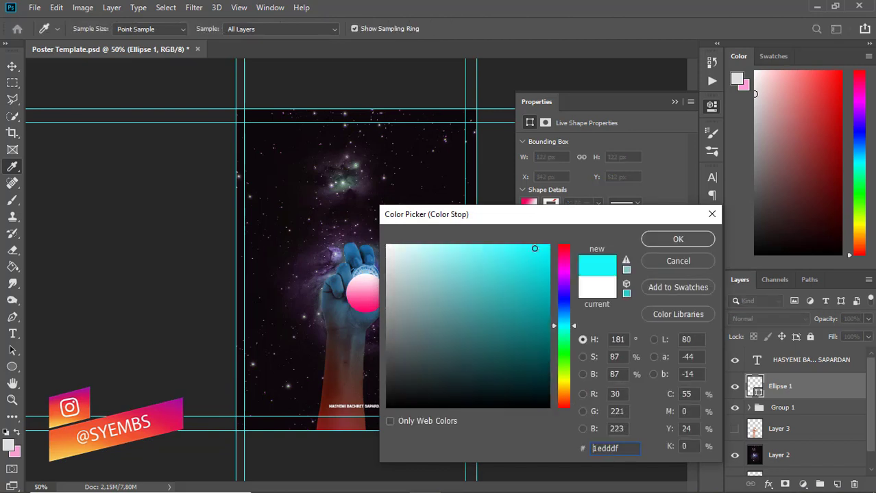
left_click_drag(562, 318, 560, 316)
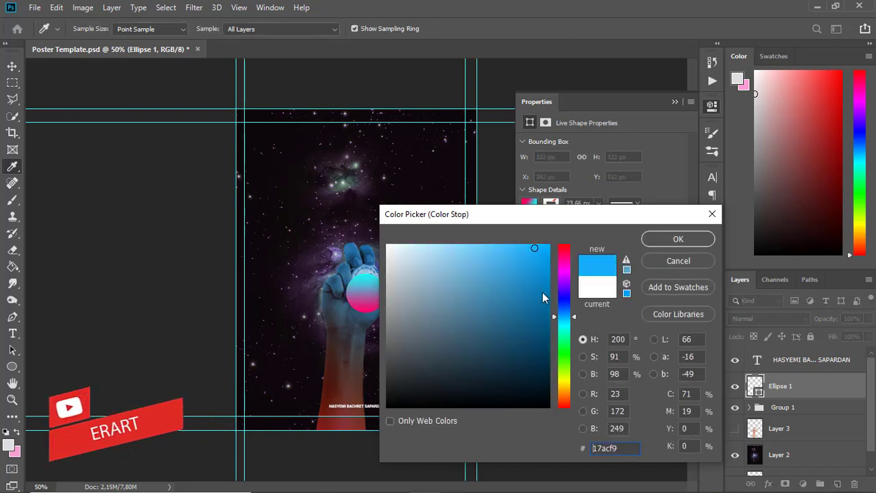
mouse_move(533, 277)
left_mouse_down()
mouse_move(538, 265)
mouse_move(523, 259)
left_mouse_up()
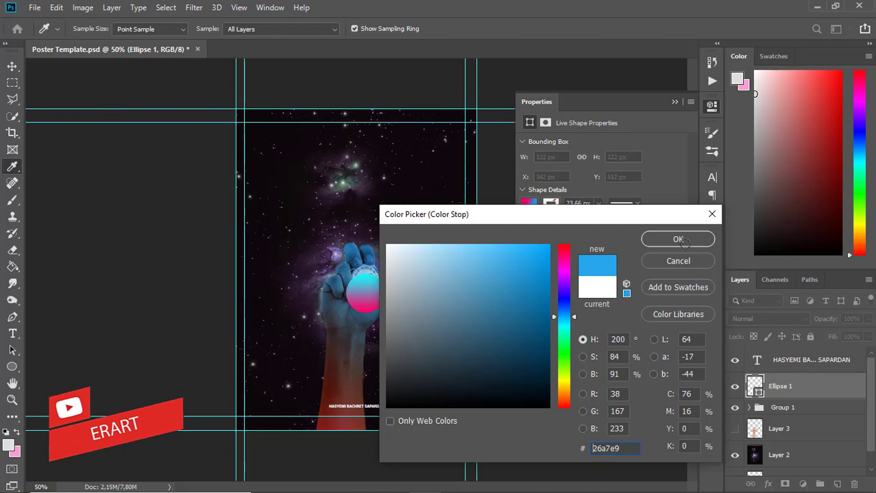
left_click(682, 241)
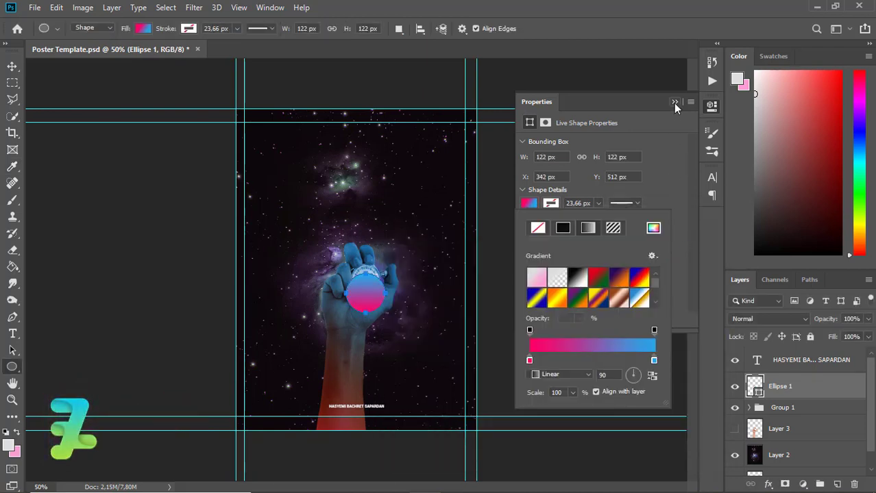
Move the gradient circle up and slightly right so it covers the stopwatch held in the hand.
key("v")
left_click(620, 108)
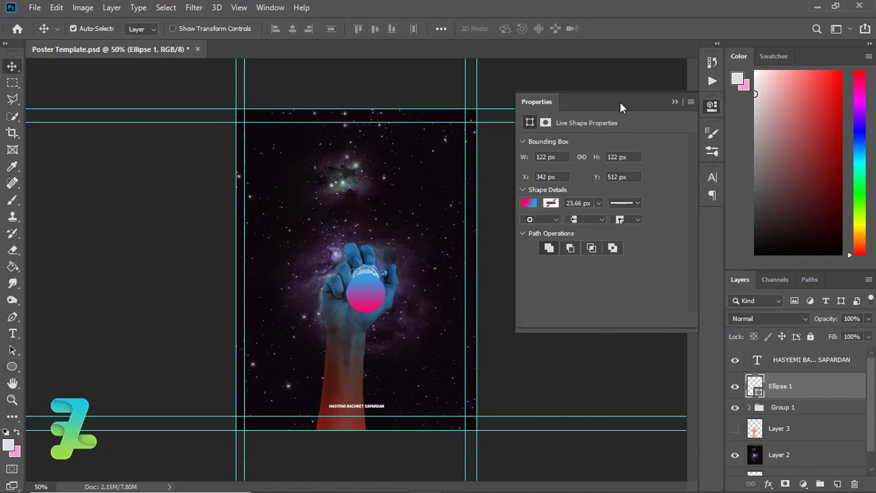
left_click(674, 102)
key("ctrl+plus")
key("ctrl+plus")
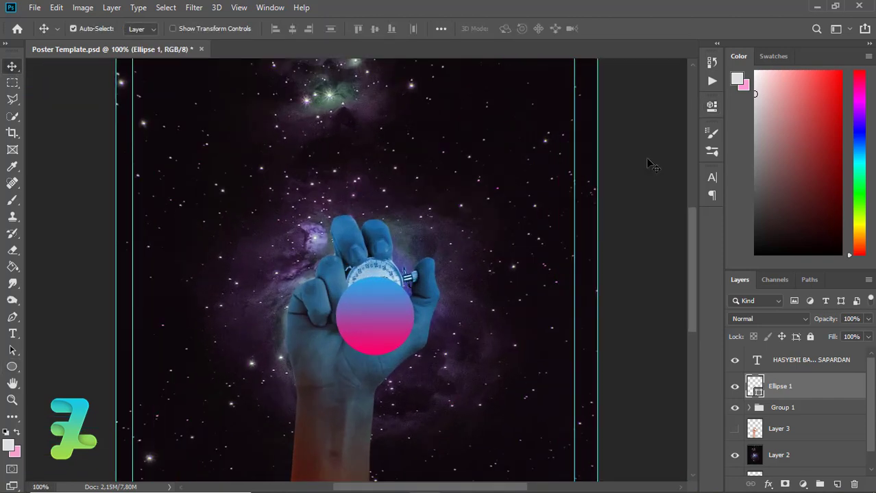
left_click_drag(377, 310, 385, 280)
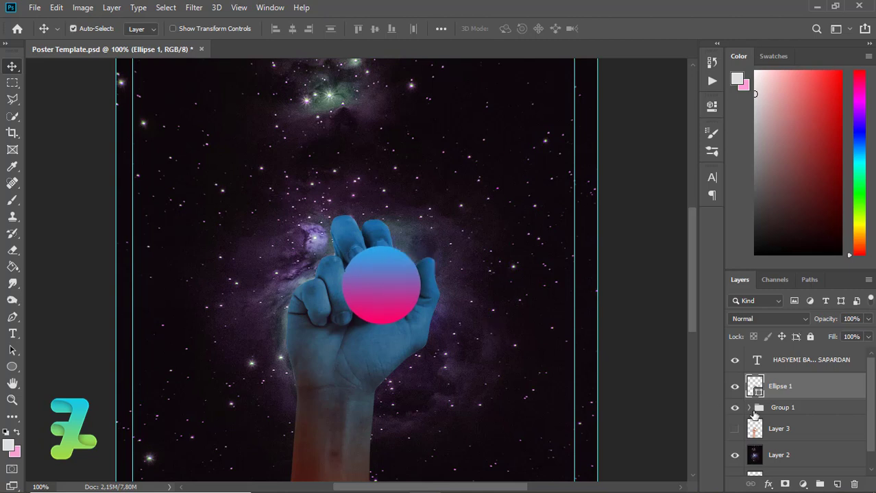
Set the angle of the circle's linear gradient fill to 120 degrees.
left_click(11, 366)
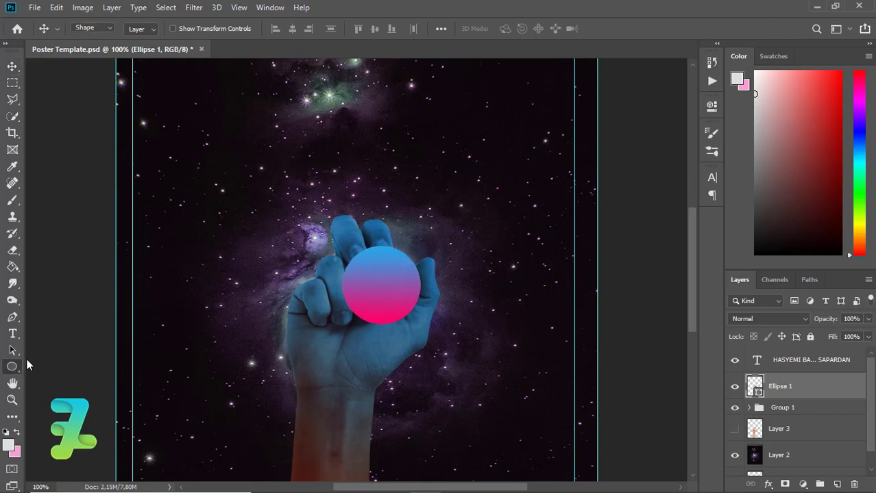
left_click(142, 29)
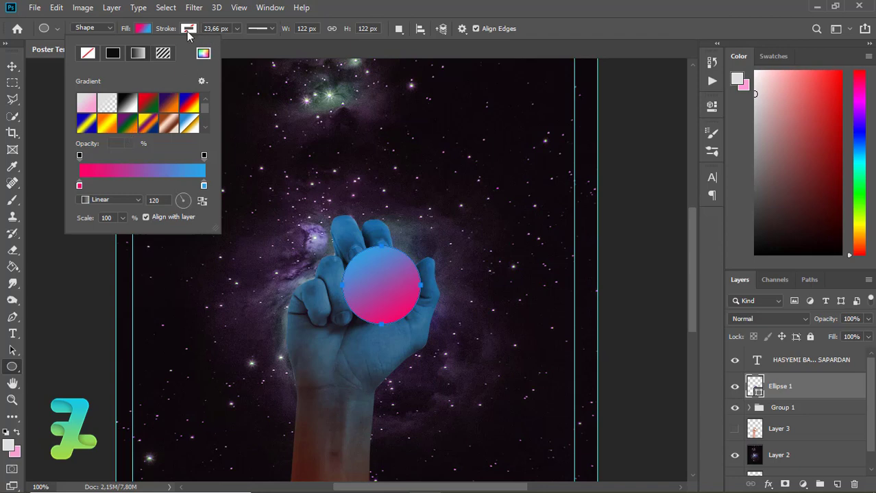
left_click(11, 65)
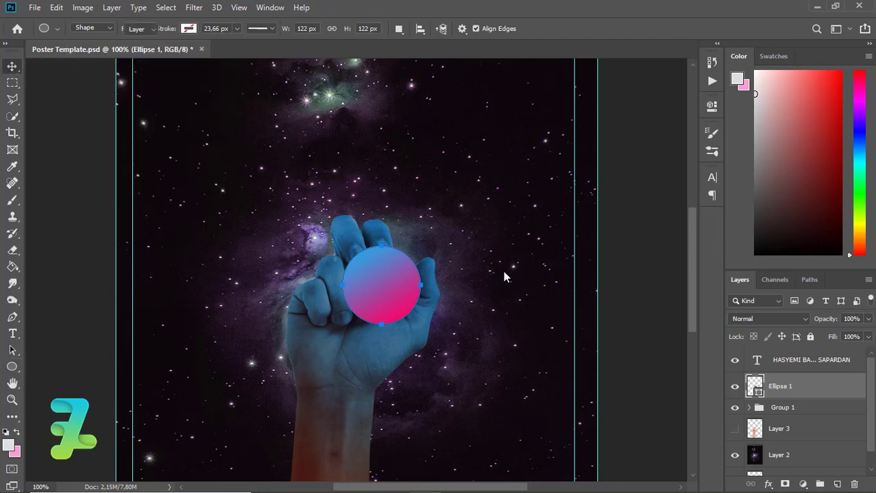
Add a new layer clipped to the circle and paint a light grey highlight on its upper-left edge with a soft 125 px brush.
left_click(837, 481)
right_click(828, 389)
left_click(717, 253)
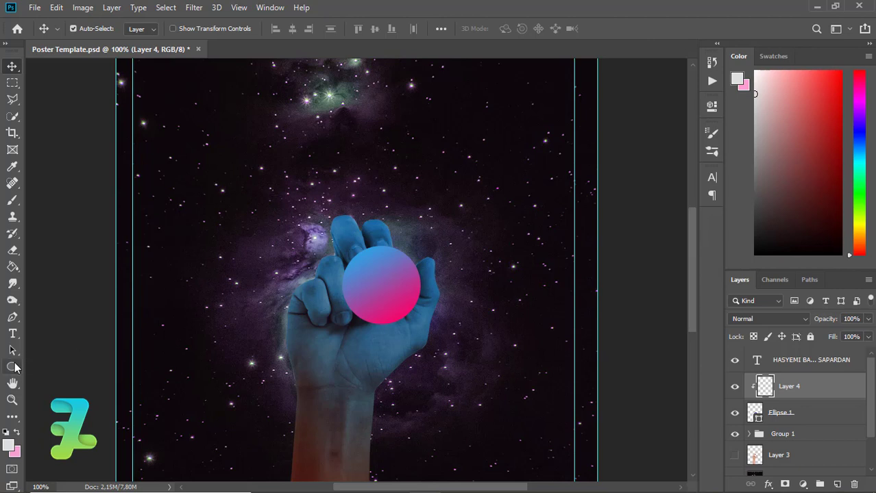
left_click(12, 199)
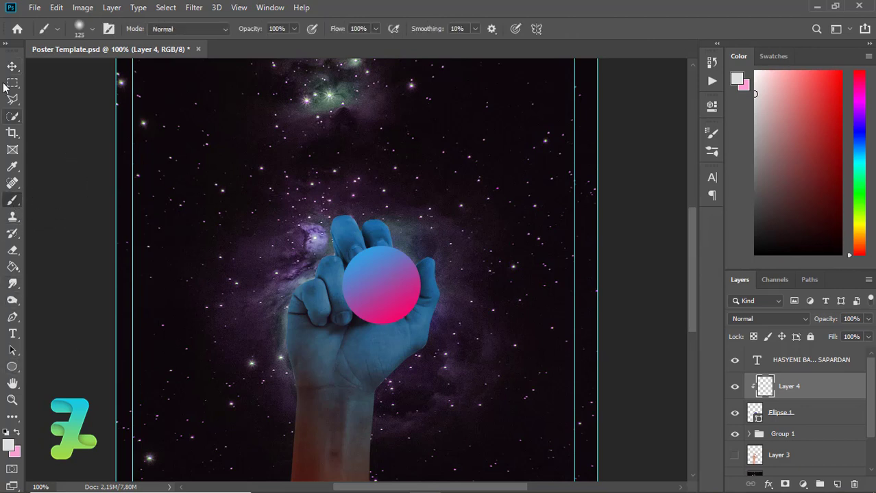
left_click(343, 237)
left_click(342, 236)
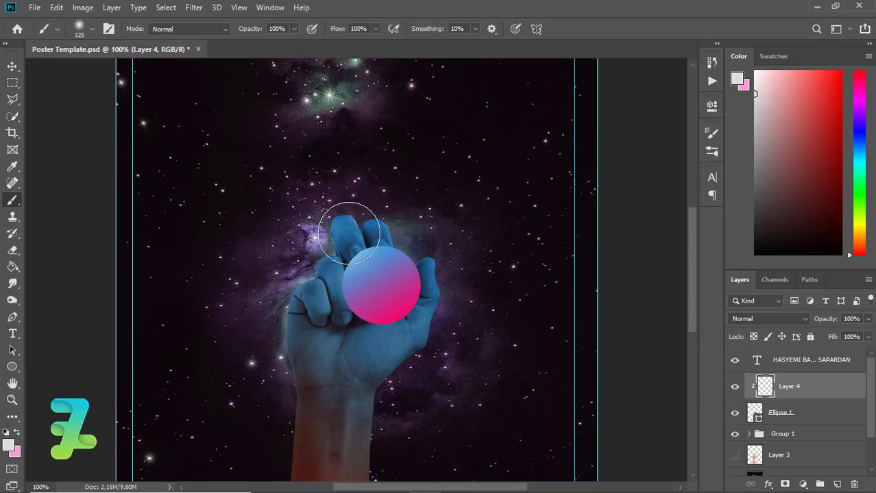
Swap the foreground and background colours and set the foreground colour to pink, hex ff0066.
left_click(17, 431)
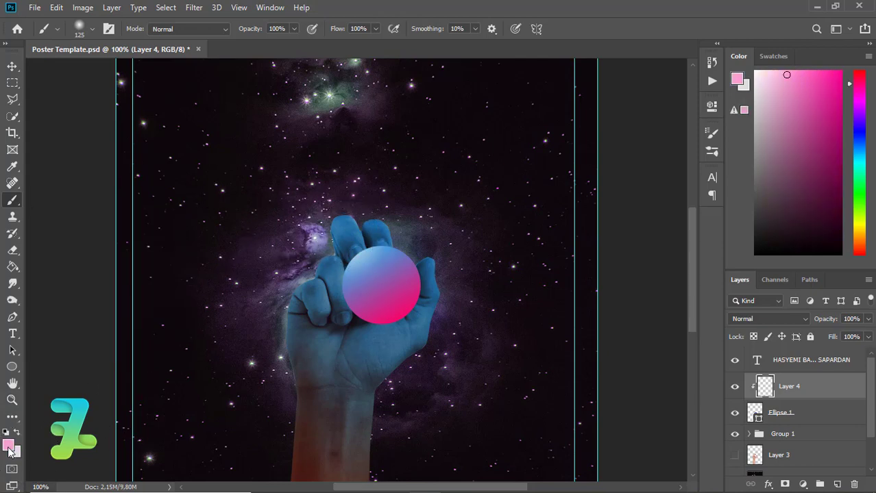
left_click(8, 446)
left_click(431, 378)
type("ff2f222a")
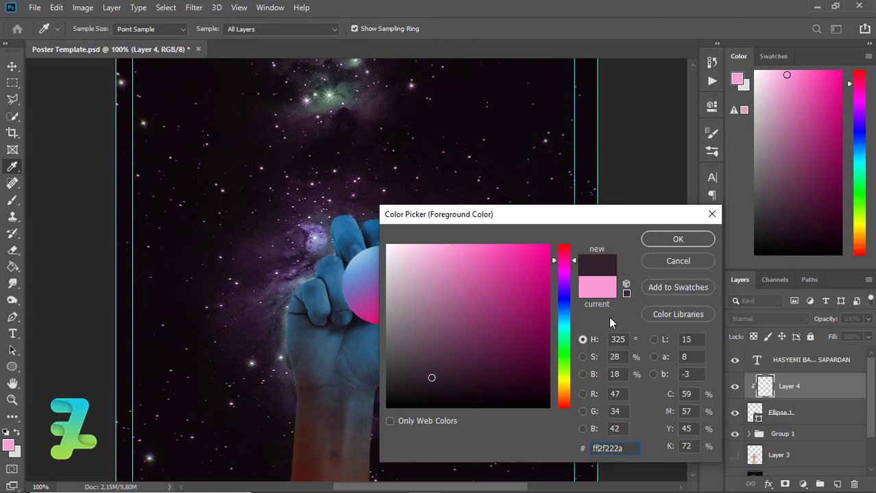
left_click_drag(628, 449, 584, 453)
type("ff0066")
left_click(670, 236)
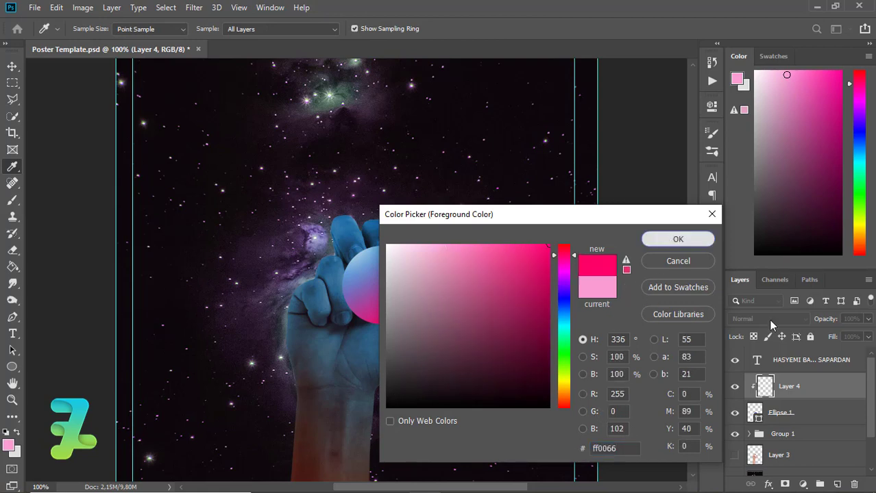
Add a second clipped layer above the highlight and paint soft pink shading along the circle's edges.
left_click(836, 483)
right_click(829, 389)
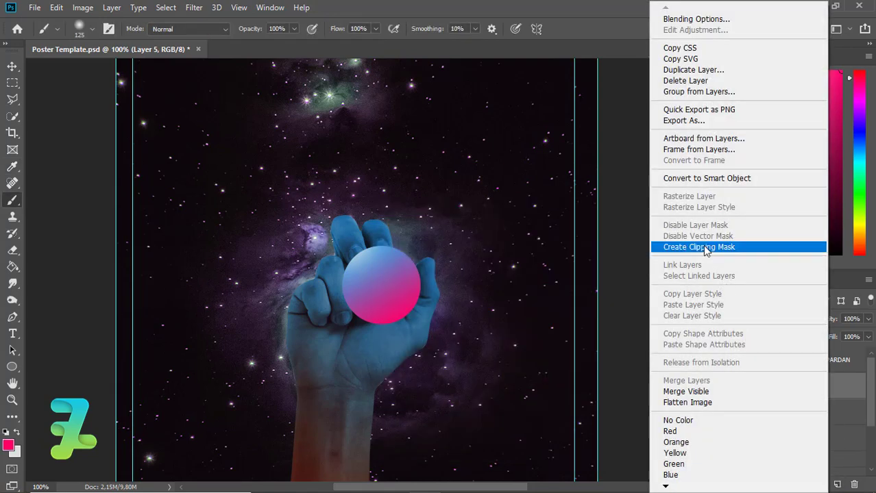
left_click(702, 245)
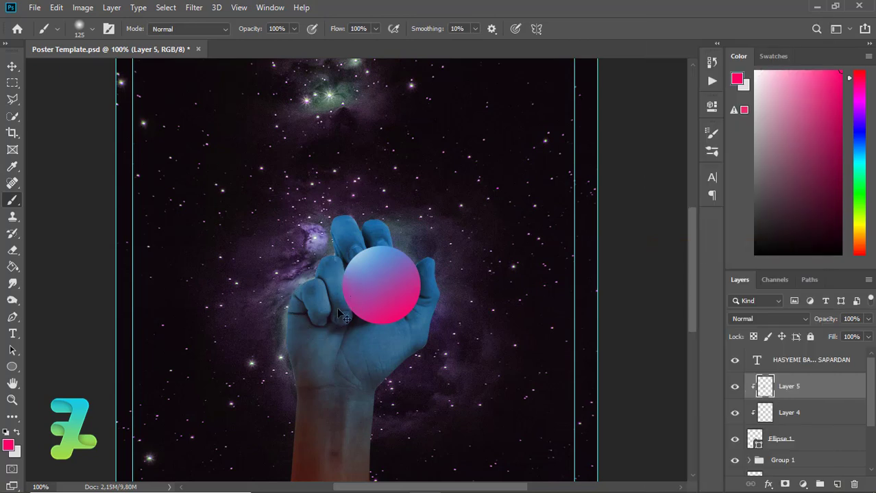
left_click(435, 257)
left_click(444, 265)
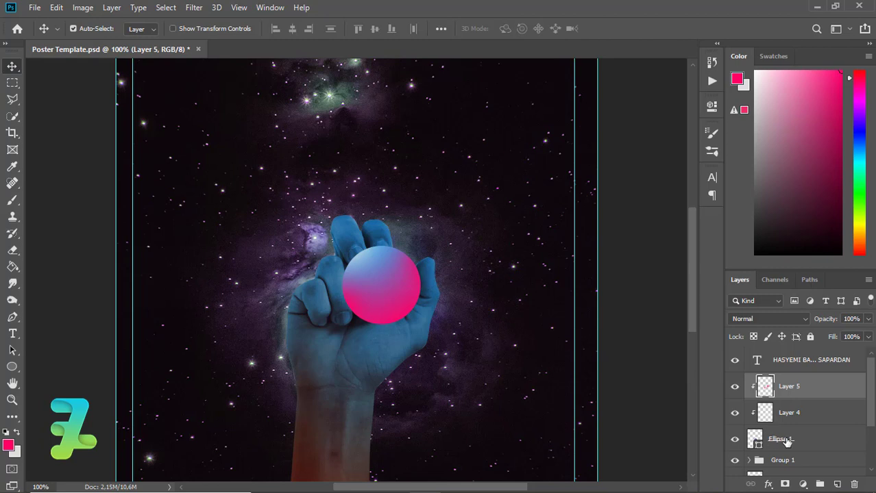
Group the circle with its two clipped paint layers and duplicate the group.
left_click(815, 445, "shift")
key("ctrl+g")
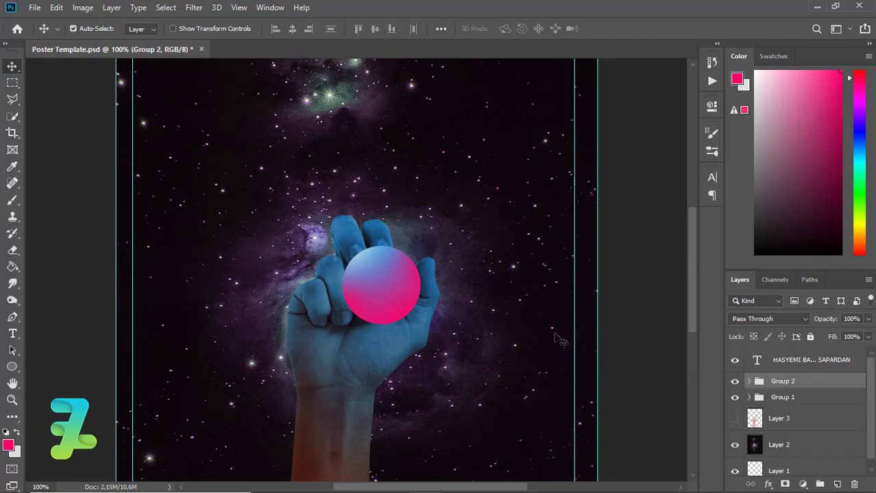
key("ctrl+minus")
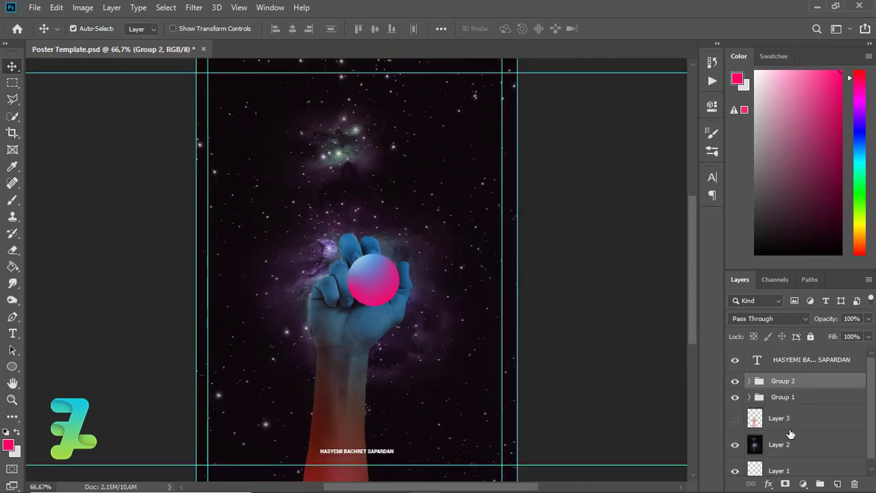
key("ctrl+j")
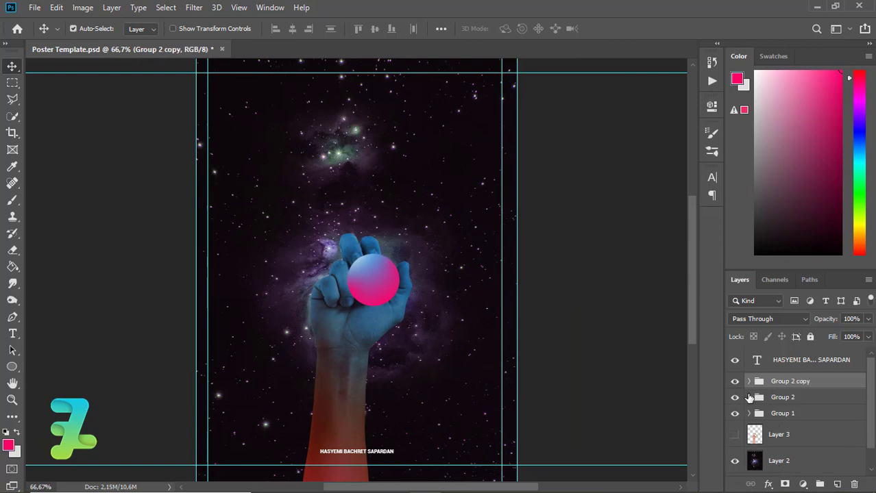
Hide the original circle group, add a layer mask to the copy and mask out the circle over the fingers with a soft black brush.
left_click(785, 484)
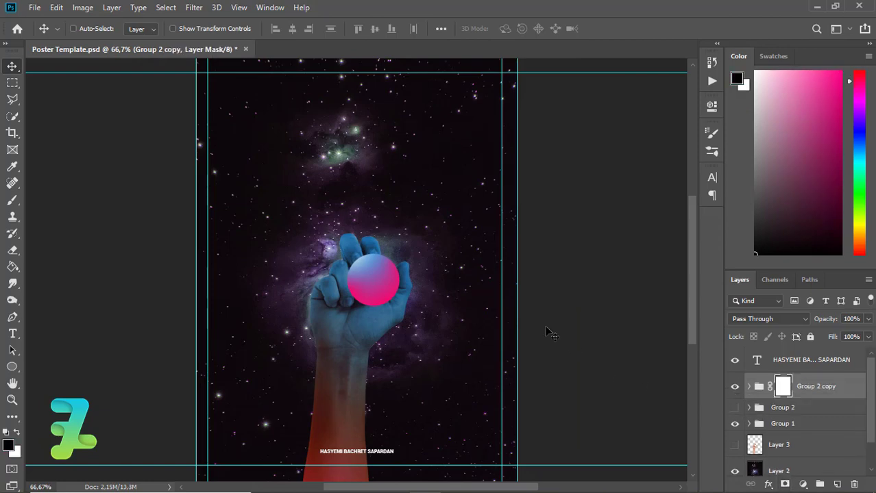
key("ctrl+plus")
key("ctrl+plus")
key("ctrl+plus")
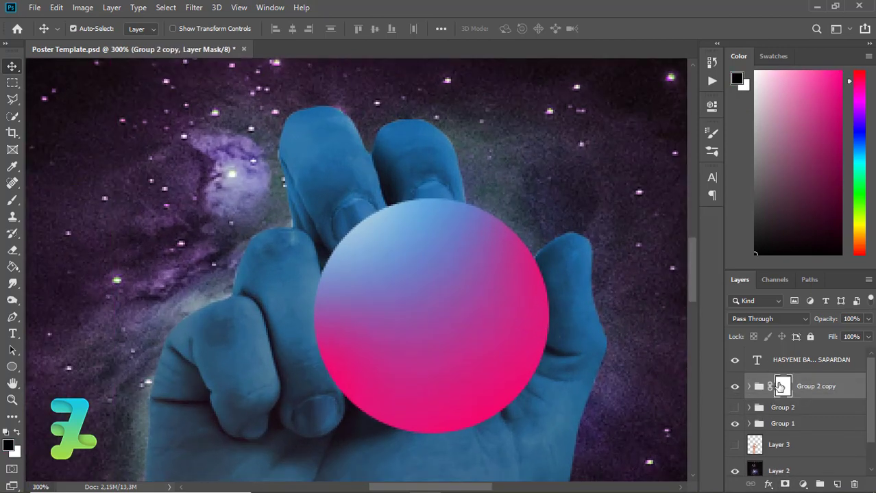
key("b")
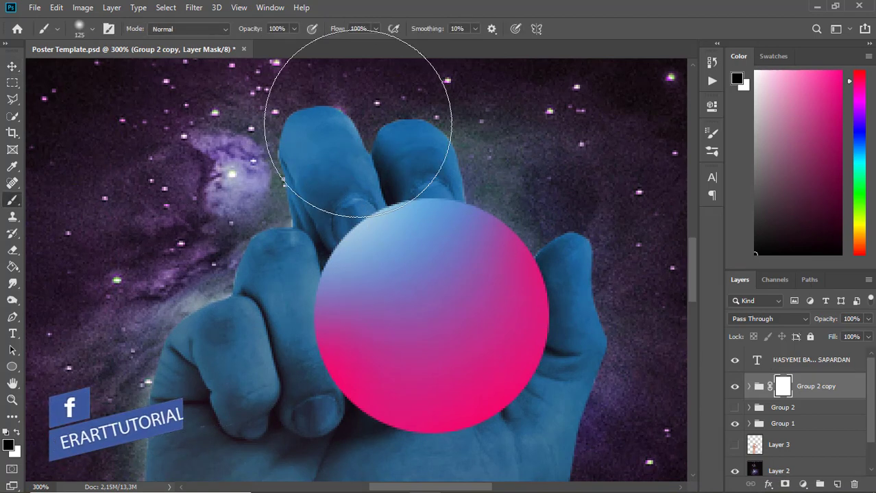
mouse_move(430, 160)
left_mouse_down()
mouse_move(402, 191)
mouse_move(366, 193)
mouse_move(294, 234)
mouse_move(302, 225)
mouse_move(272, 322)
mouse_move(282, 384)
mouse_move(289, 377)
mouse_move(282, 354)
mouse_move(289, 371)
mouse_move(290, 380)
mouse_move(280, 291)
mouse_move(266, 263)
mouse_move(289, 228)
left_mouse_up()
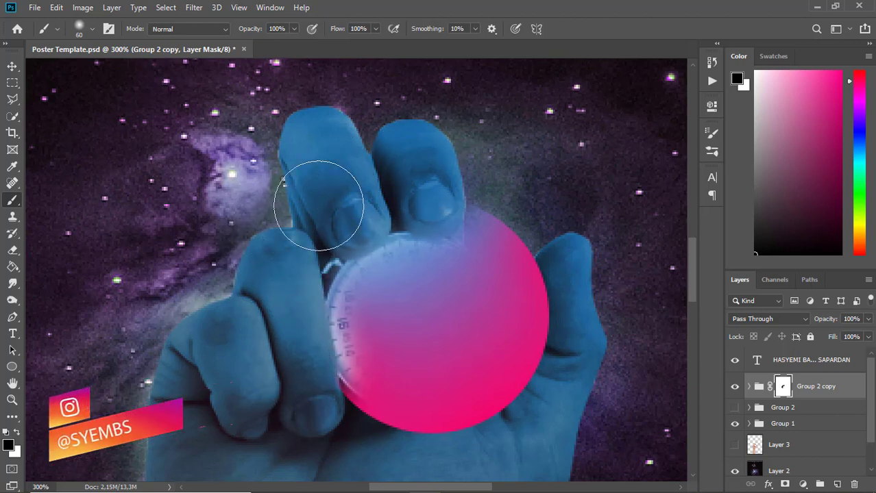
Paint white on the group copy's mask with a small hard brush to restore the circle cleanly up to the finger outlines.
left_click(16, 430)
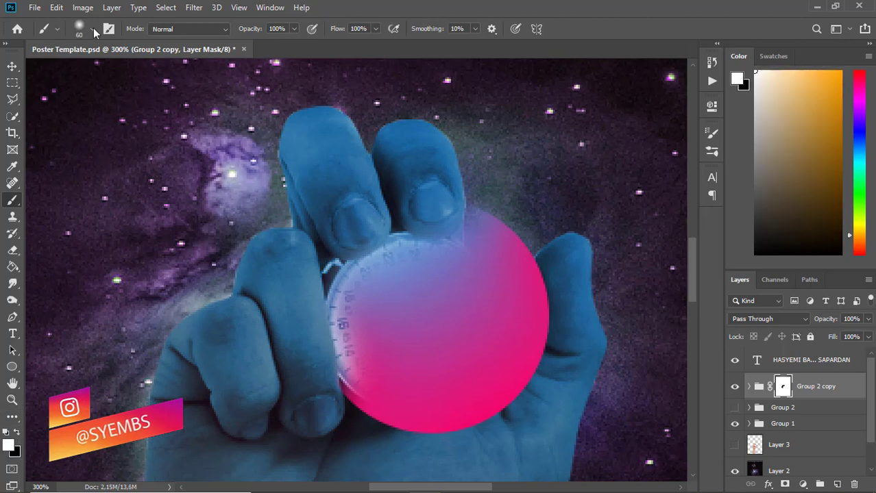
left_click(92, 28)
left_click(91, 28)
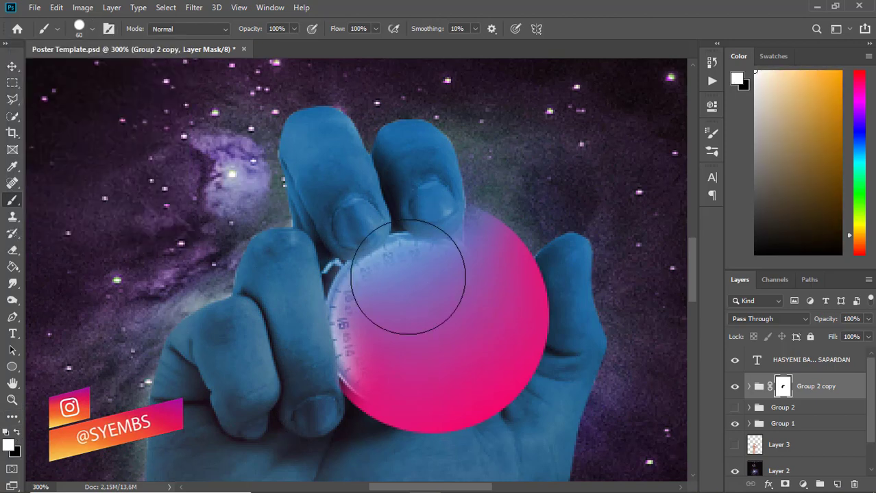
key("bracketleft")
key("bracketleft")
key("bracketleft")
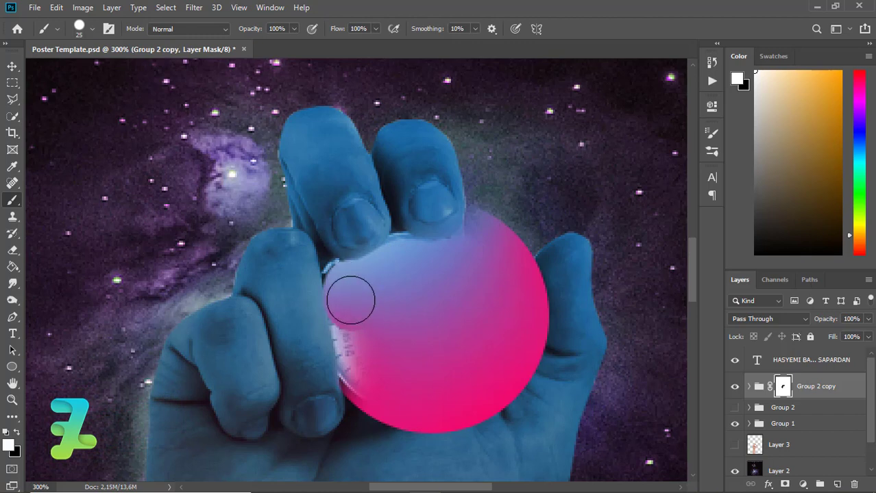
left_click_drag(351, 300, 366, 362)
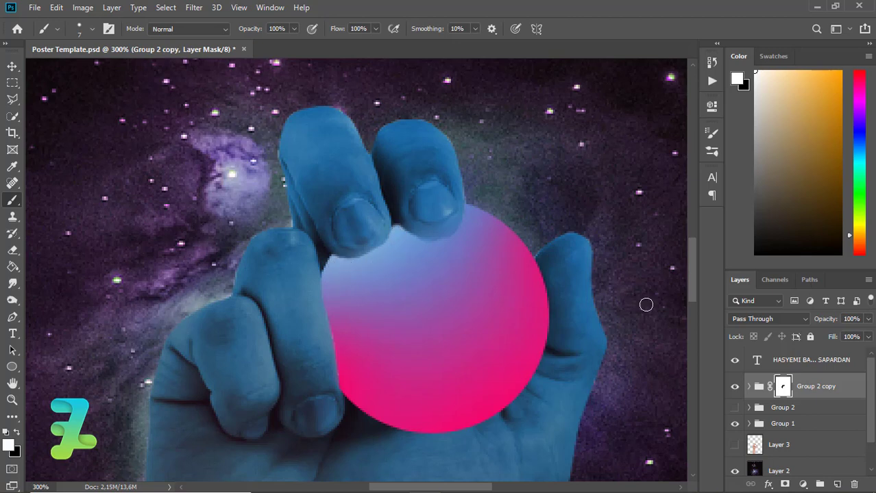
Add a new layer clipped to the masked circle group copy and set the foreground color to black.
left_click(837, 485)
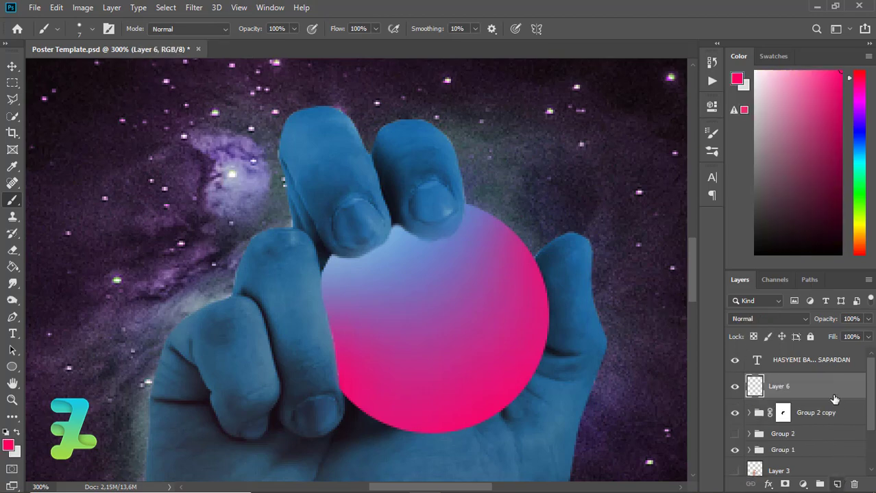
right_click(816, 386)
left_click(714, 245)
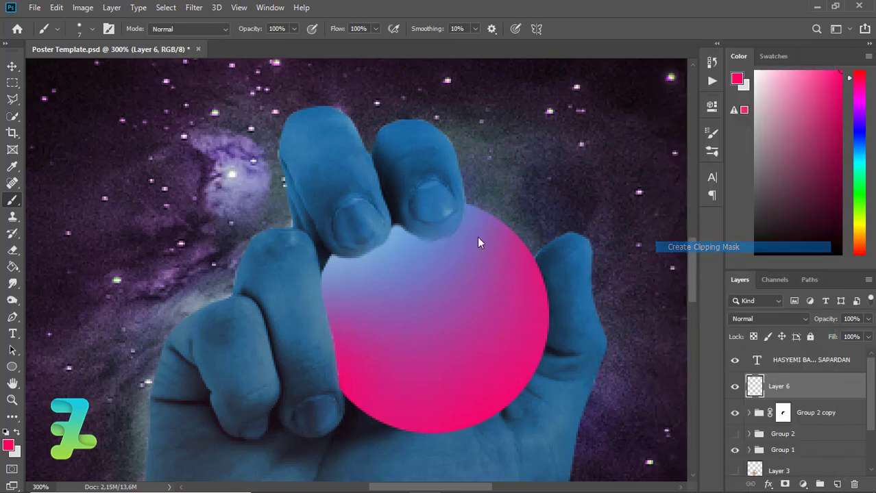
left_click(17, 433)
left_click(8, 448)
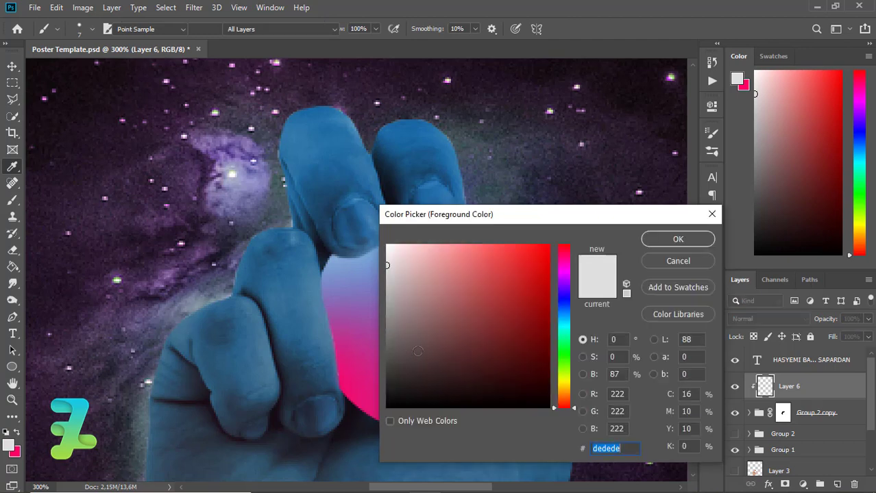
left_click_drag(393, 394, 368, 415)
left_click(648, 239)
Paint black shadows on the circle beneath the fingertips and beside the thumb with a soft 50 px brush.
key("b")
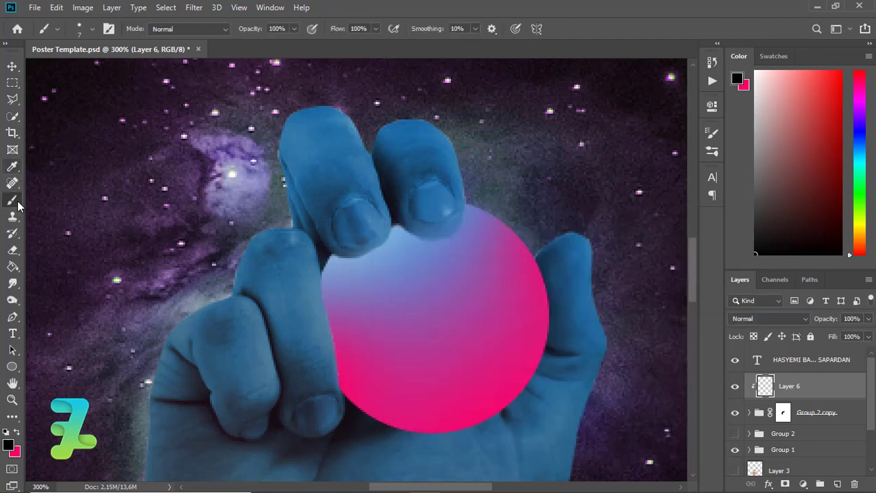
left_click(92, 28)
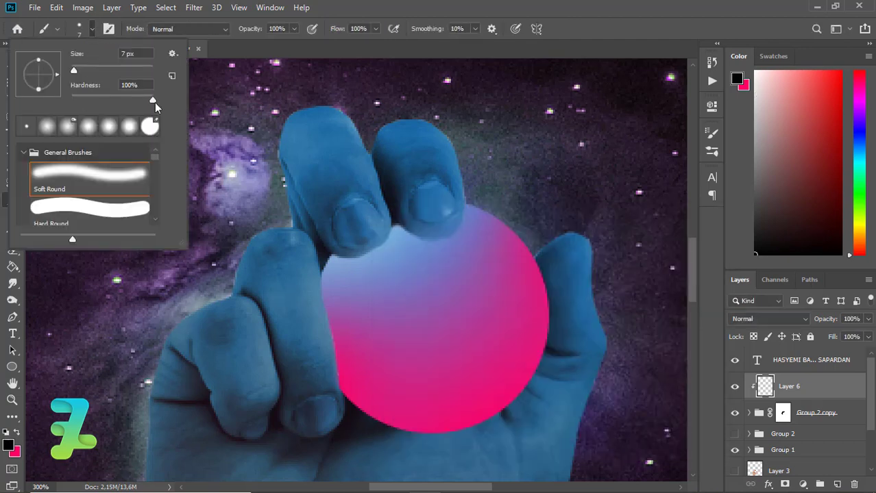
left_click(295, 310)
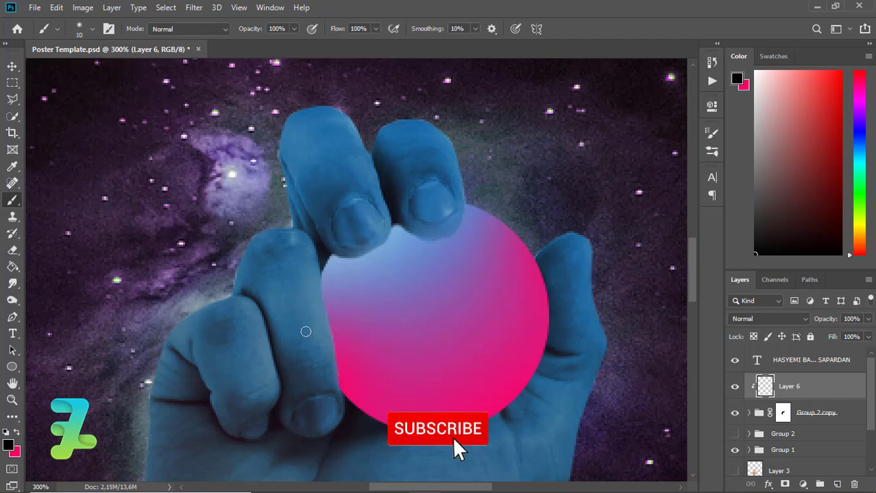
key("bracketright")
key("bracketright")
key("bracketright")
key("bracketright")
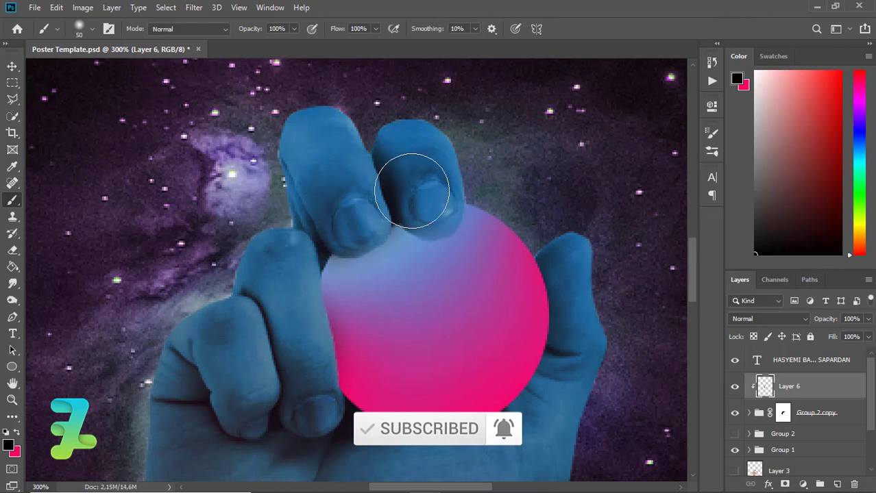
left_click(435, 199)
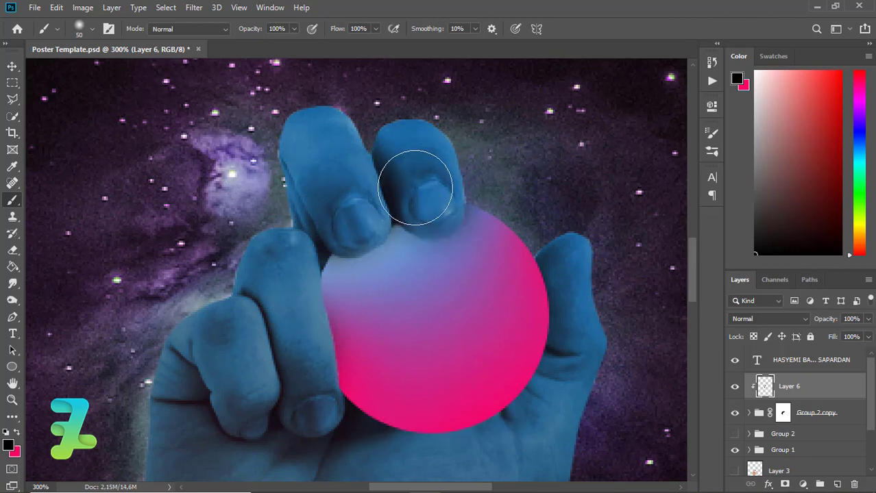
left_click(359, 223)
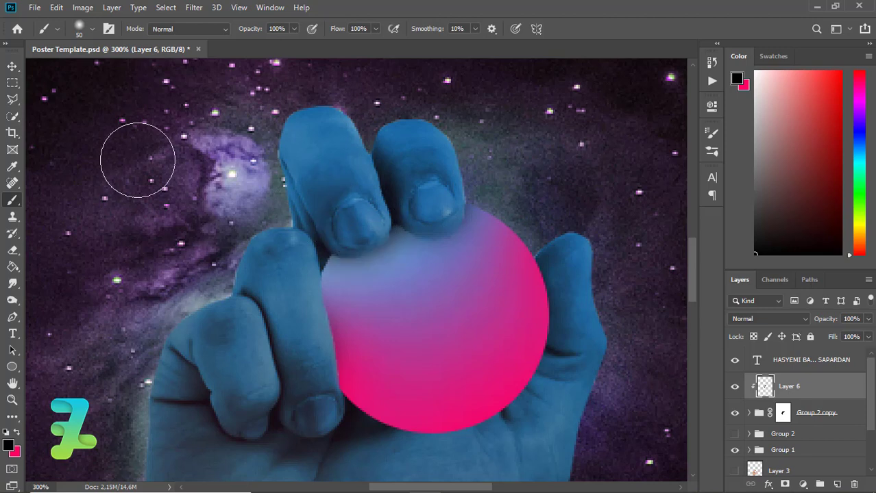
left_click_drag(581, 260, 596, 325)
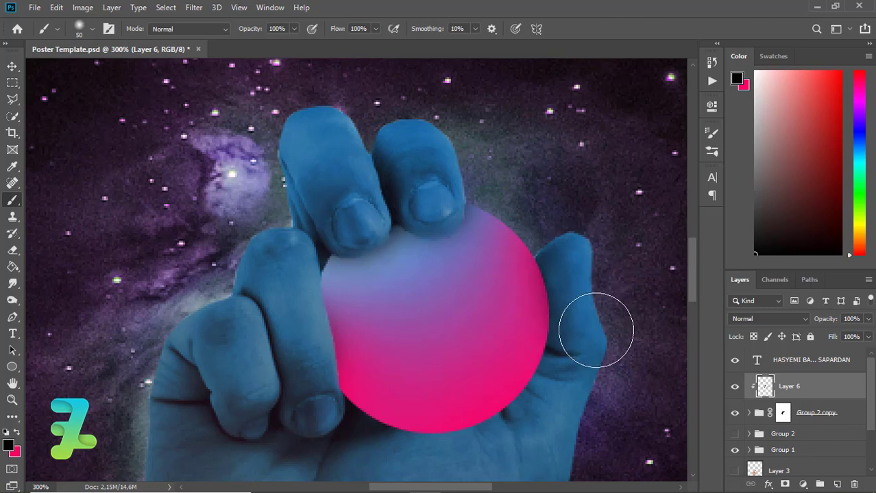
left_click(588, 294)
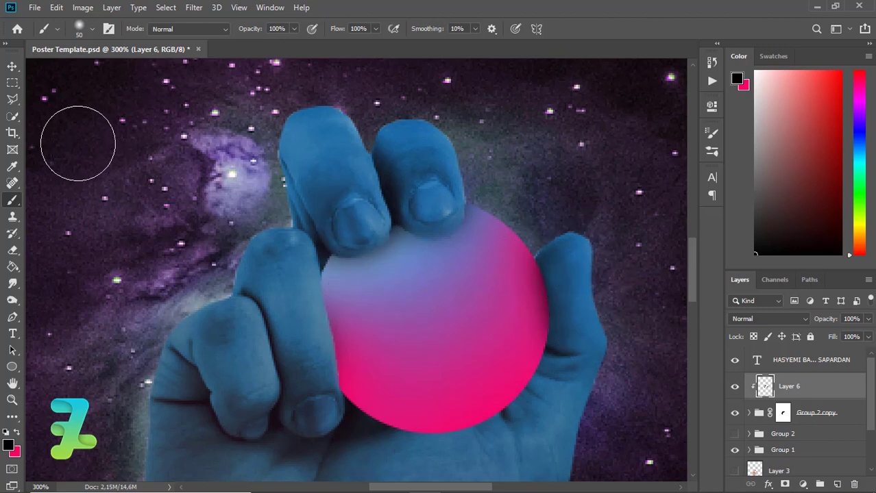
Add a new empty layer directly above Group 1 and make pink the foreground color.
left_click(12, 67)
key("ctrl+minus")
key("ctrl+minus")
key("ctrl+minus")
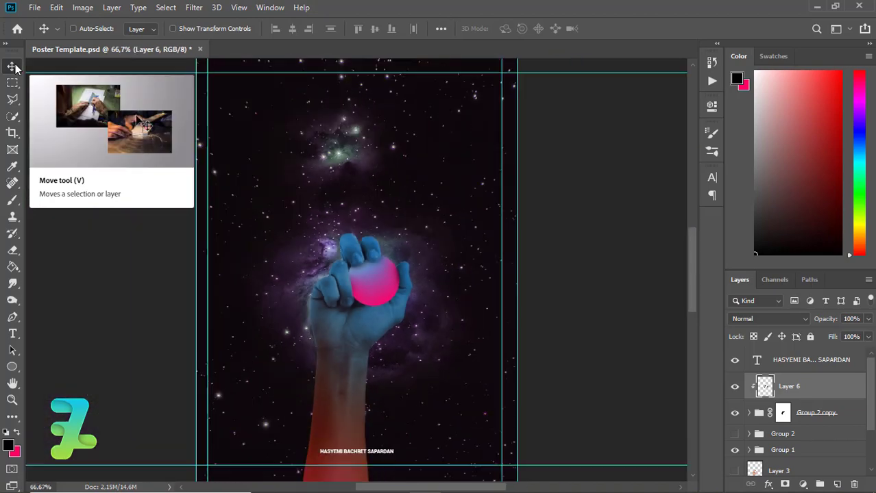
key("ctrl+minus")
key("ctrl+plus")
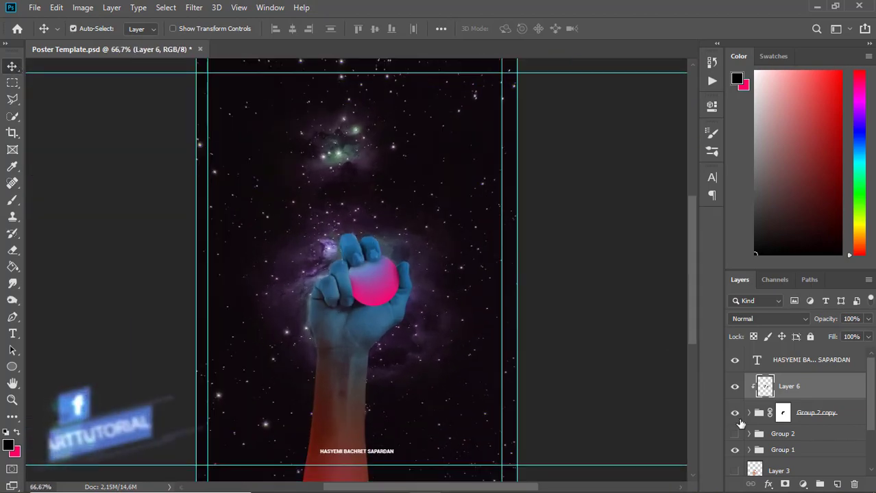
left_click(760, 453)
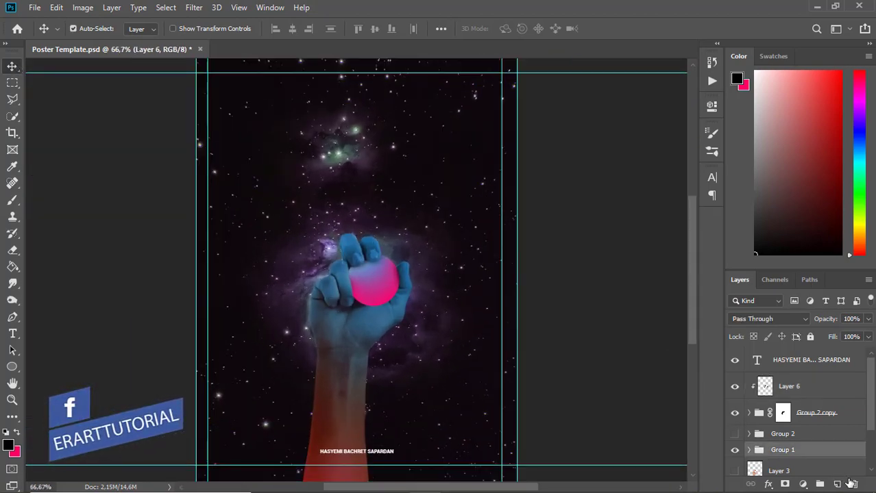
left_click(841, 485)
key("x")
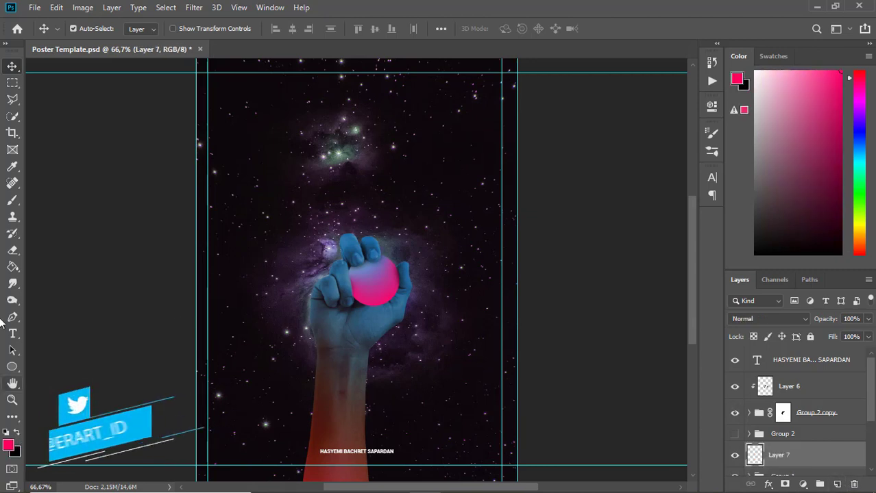
Choose the Cl5 brush from the Cloud Brushes set at 1331 px.
left_click(13, 200)
left_click(92, 30)
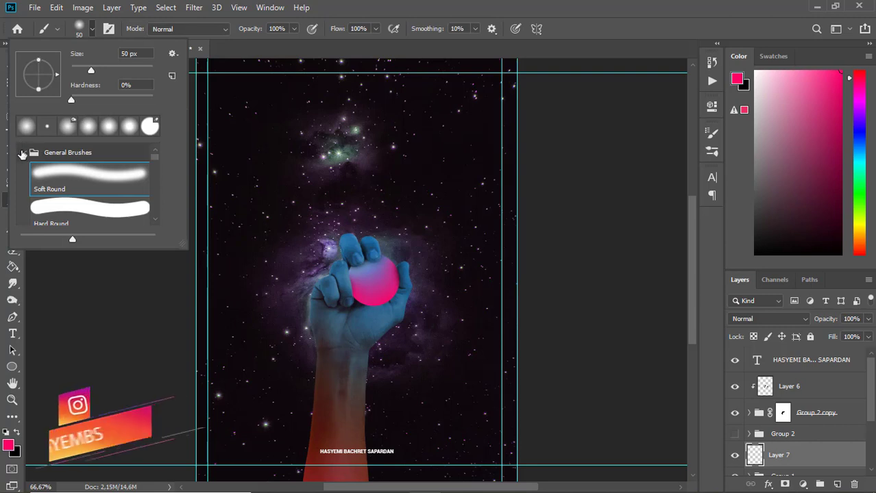
left_click(93, 152)
scroll(157, 169, "down", 5)
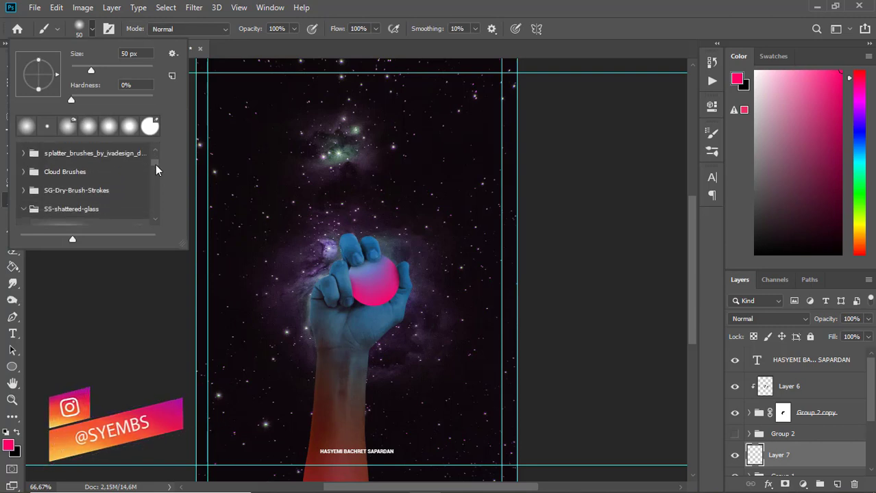
scroll(157, 171, "down", 4)
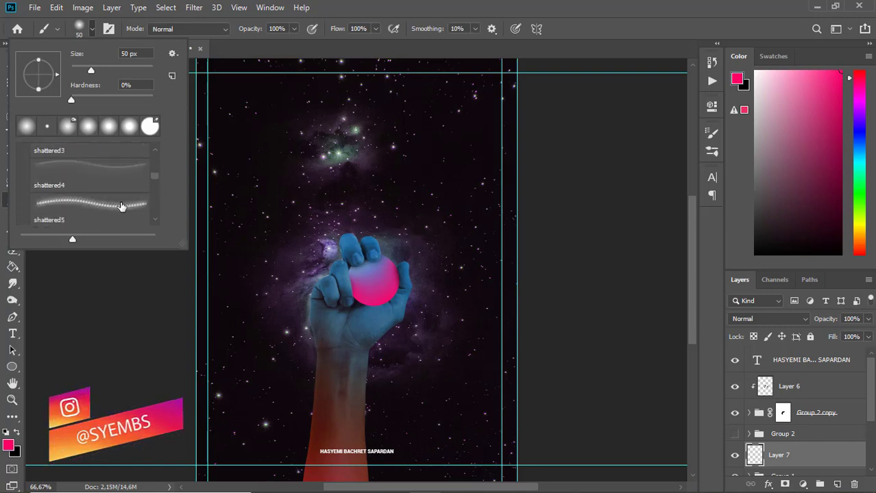
left_click(121, 206)
scroll(157, 172, "up", 4)
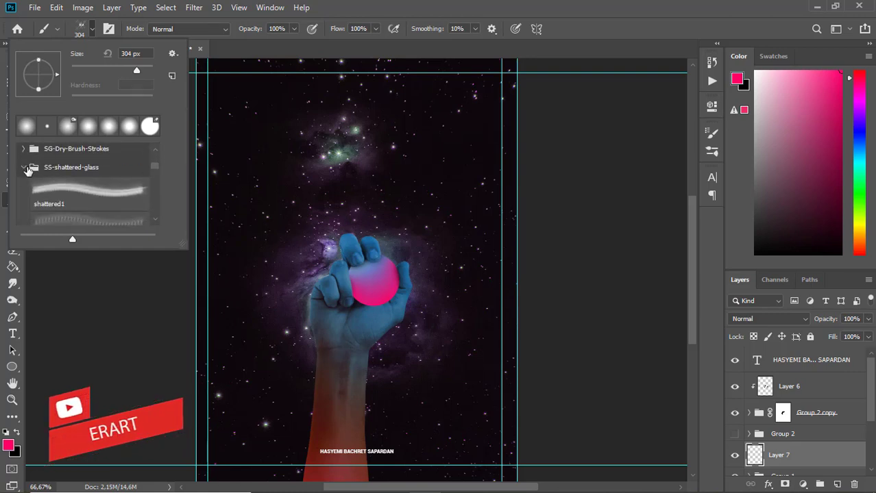
left_click(27, 170)
left_click(23, 179)
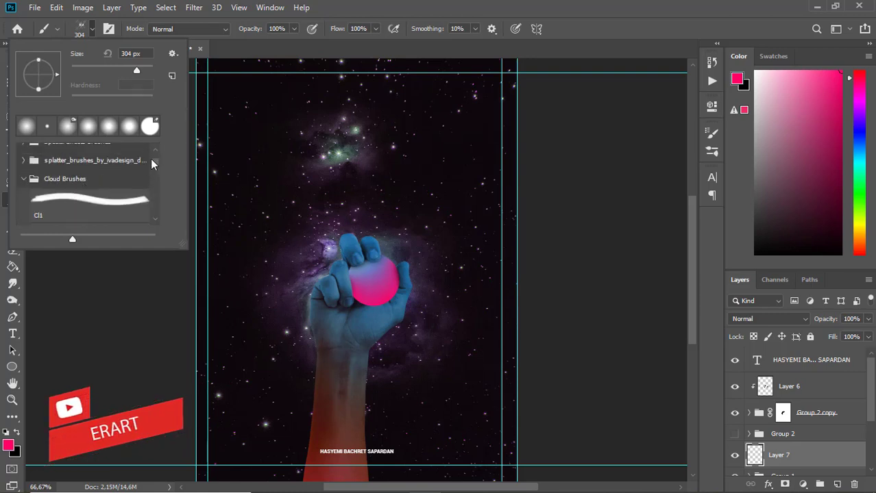
left_click_drag(153, 163, 154, 175)
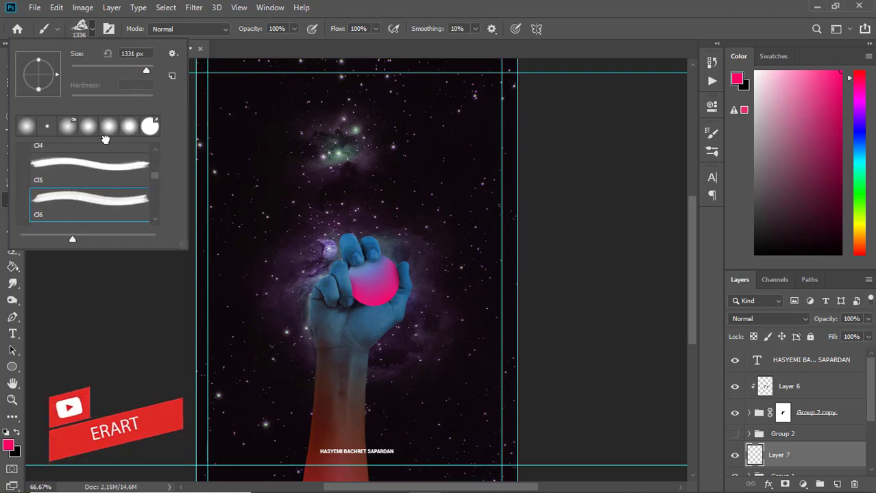
left_click(94, 31)
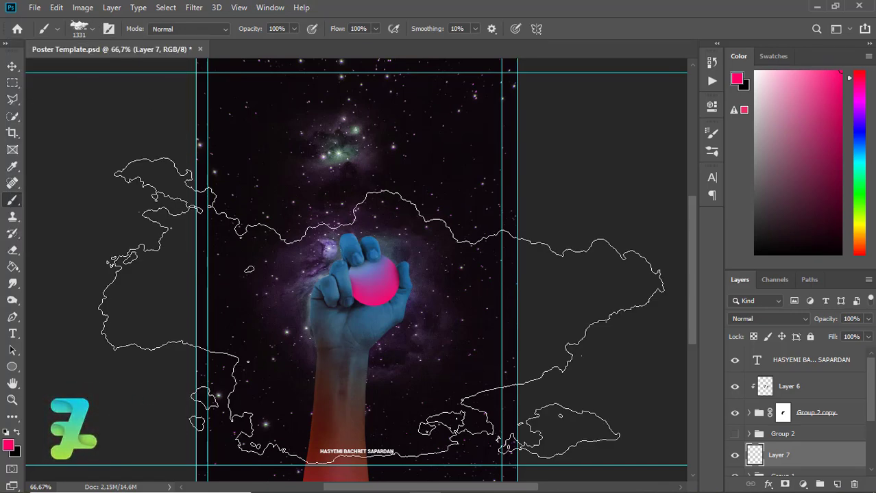
Stamp pink clouds across the poster's bottom edge and along its lower left and right sides.
key("ctrl+minus")
key("ctrl+minus")
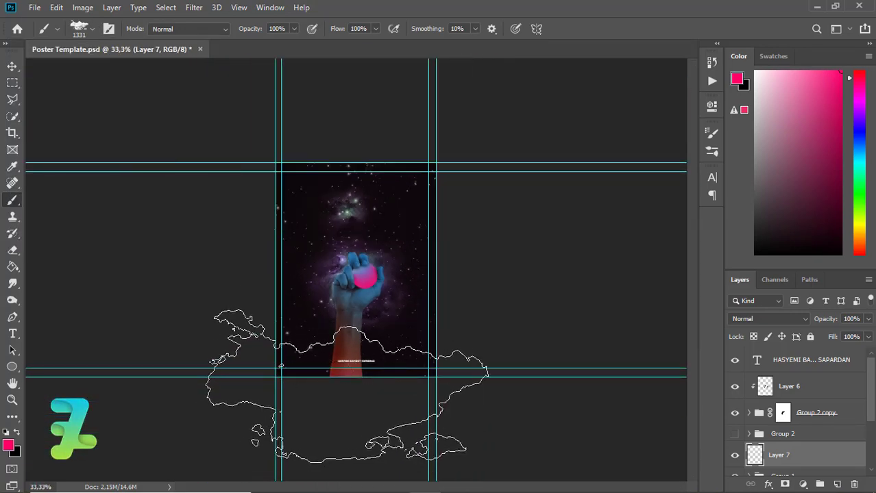
left_click(347, 386)
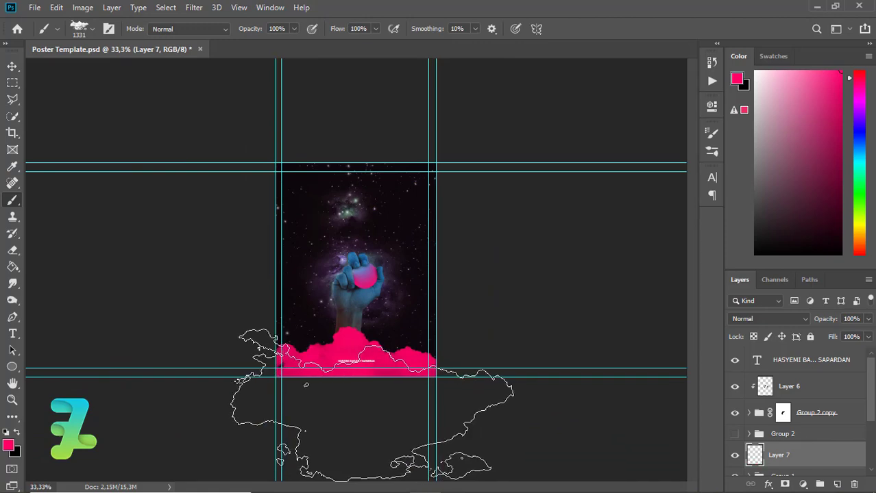
key("ctrl+z")
left_click(382, 405)
left_click(169, 335)
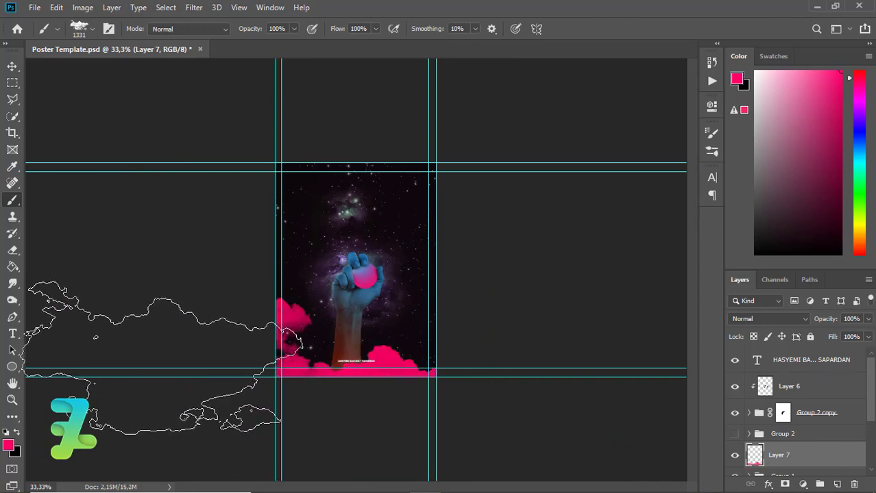
left_click(542, 402)
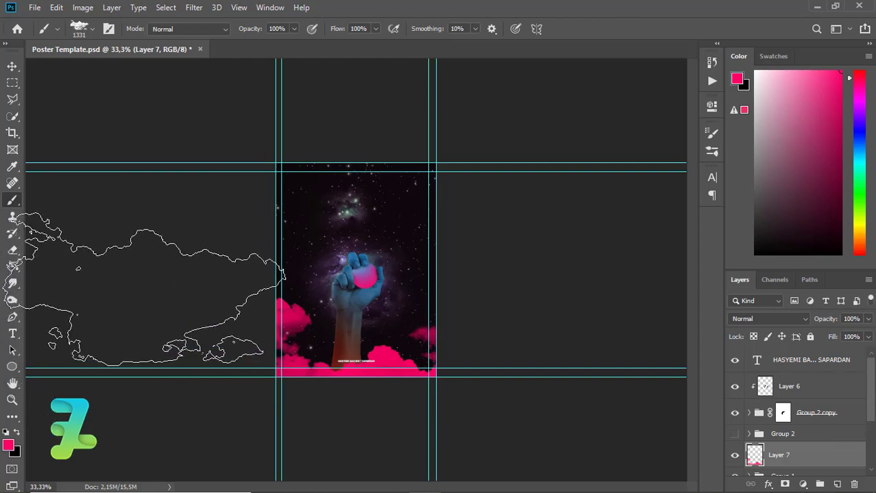
Add another layer above the clouds and stamp more pink clouds on both sides of the forearm with the 1441 px Cl4 brush.
left_click(92, 29)
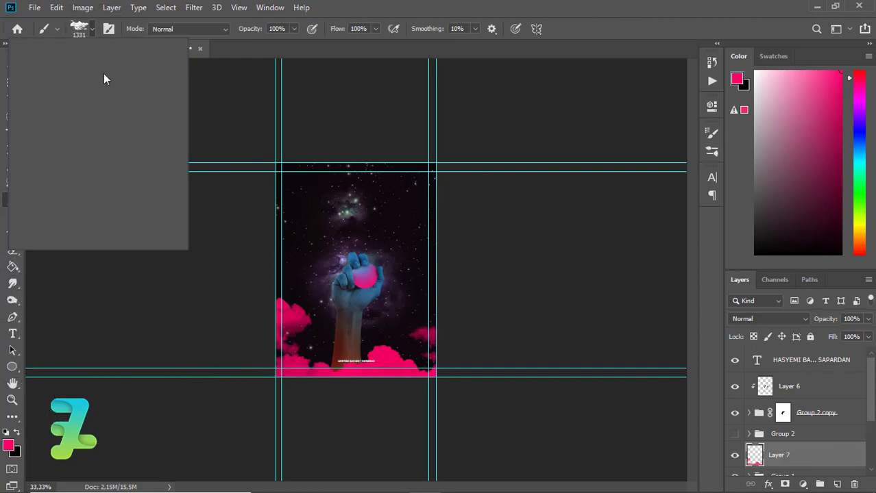
scroll(155, 178, "up", 2)
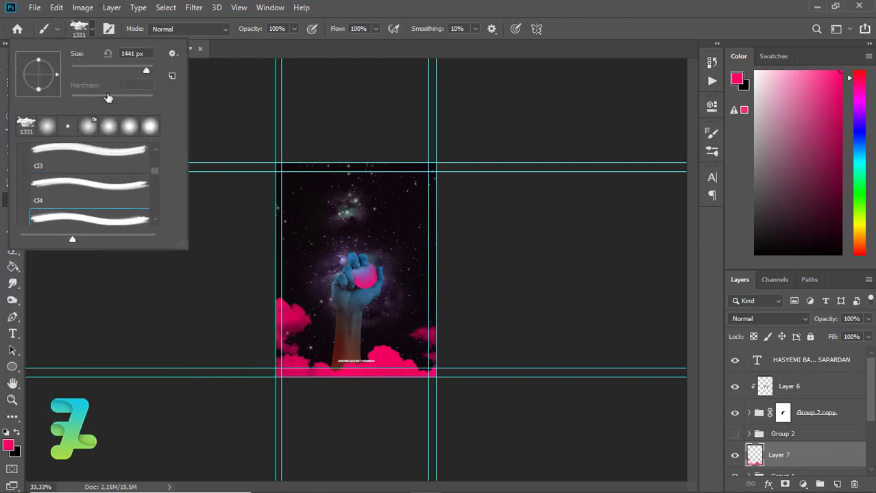
left_click(93, 29)
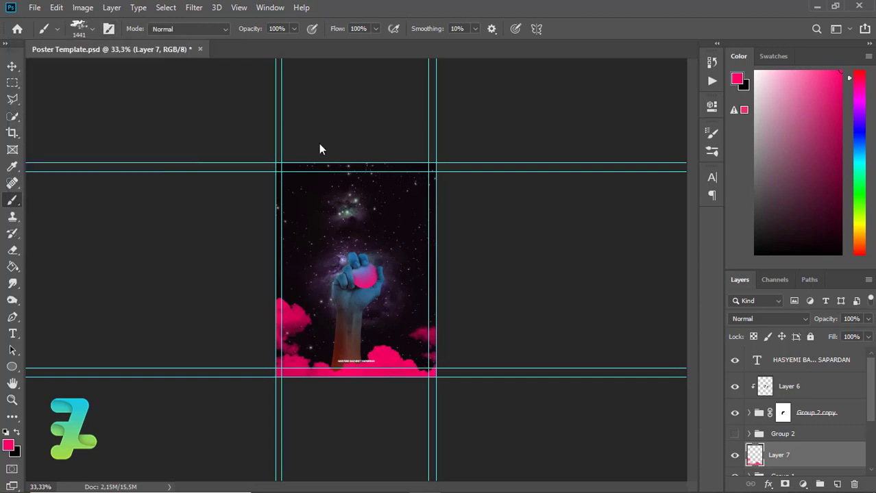
left_click(835, 484)
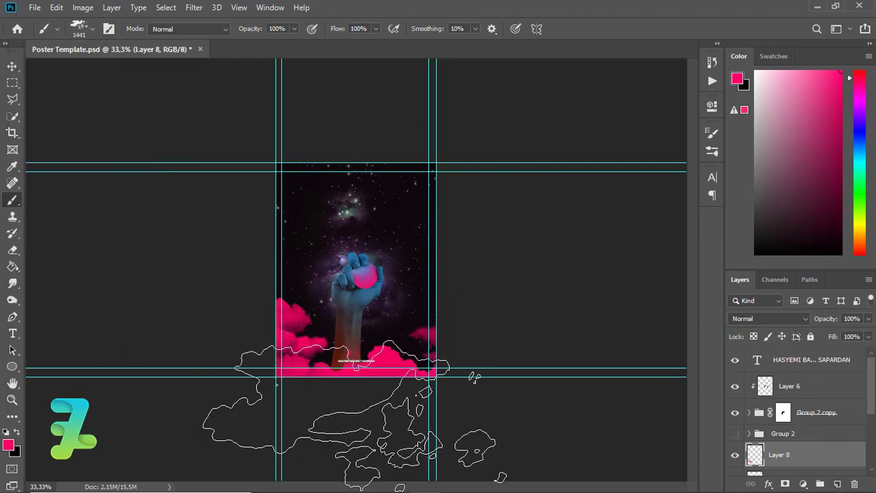
left_click(461, 405)
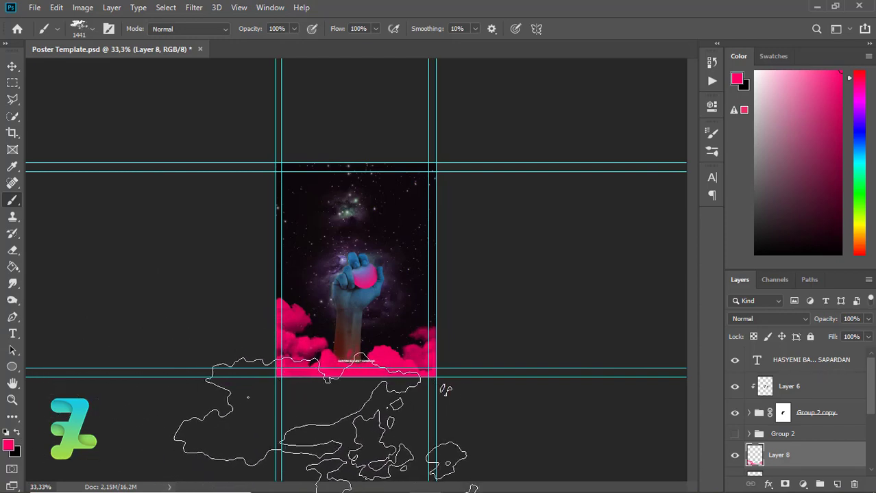
Add a new layer beneath Group 1 and stamp pink clouds behind the forearm with the 1497 px Cloud Brushes tip.
left_click(92, 28)
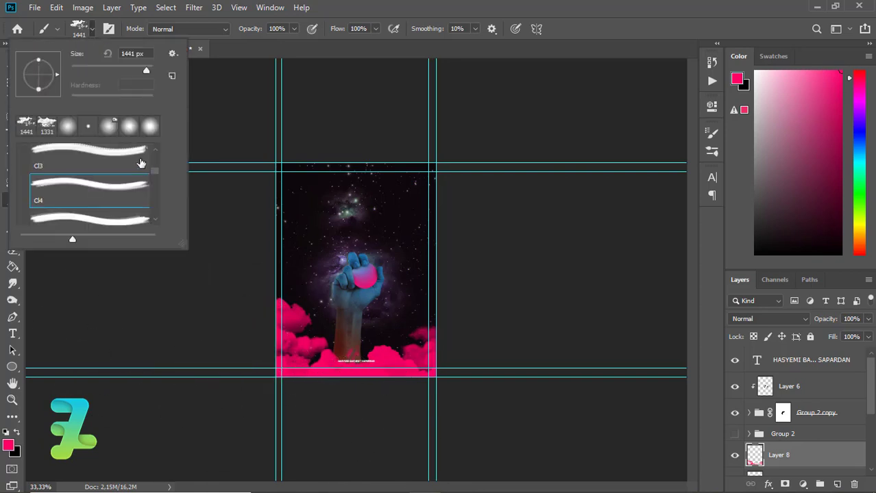
left_click_drag(153, 170, 150, 178)
left_click(118, 209)
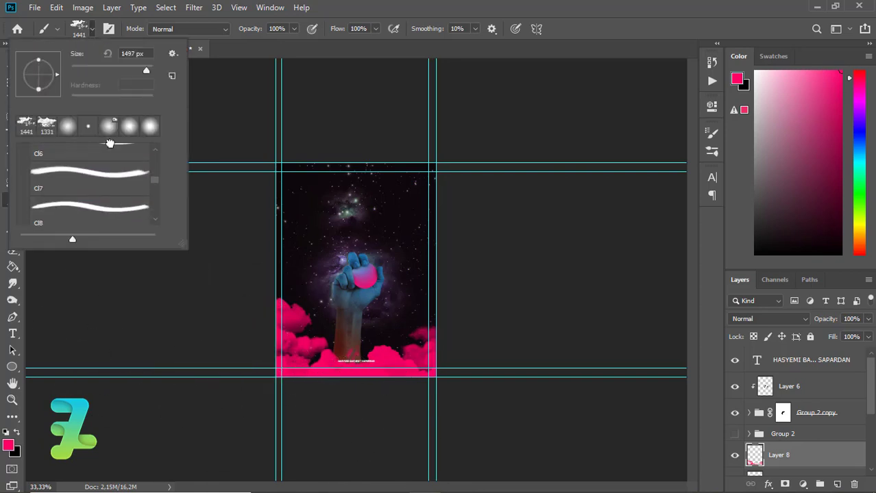
left_click(93, 30)
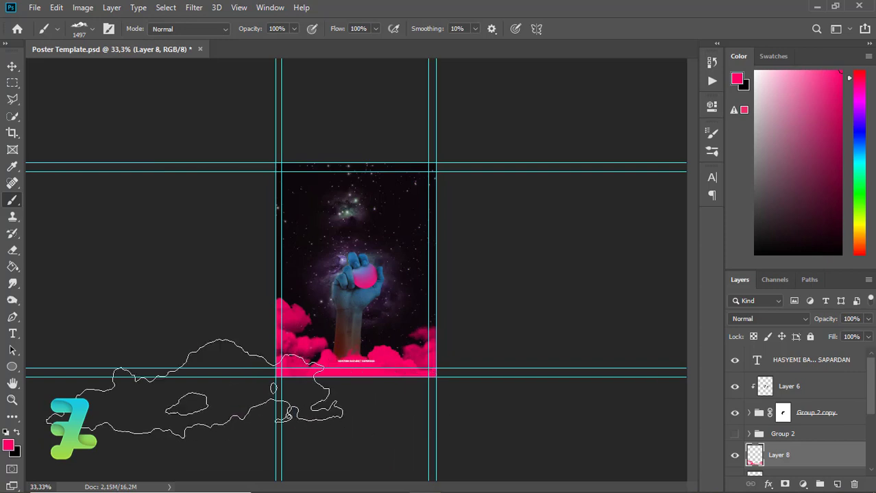
scroll(836, 442, "down", 3)
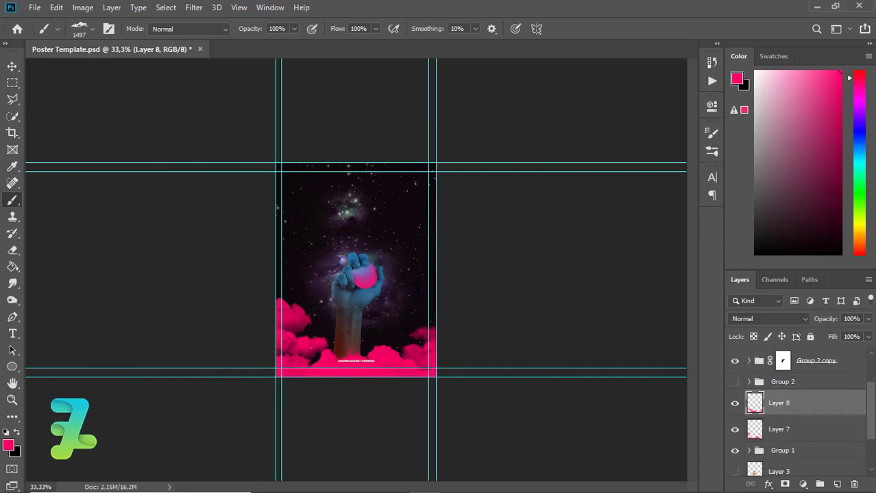
left_click(816, 468)
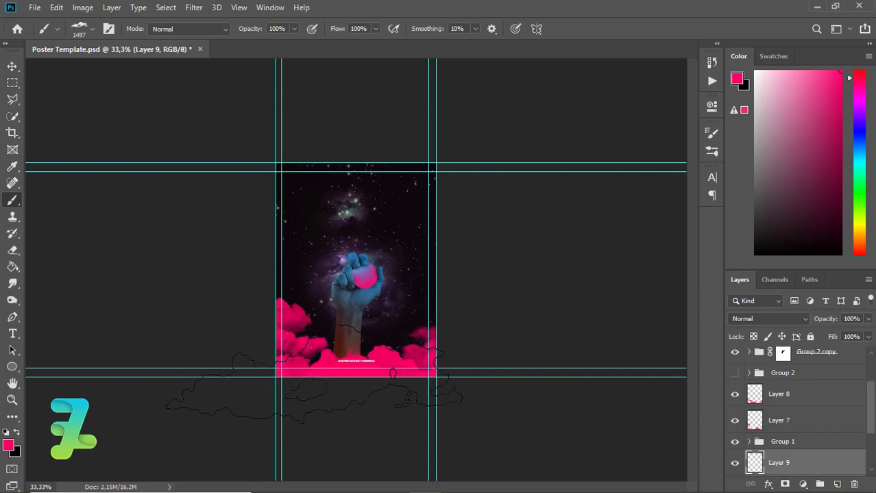
left_click(313, 387)
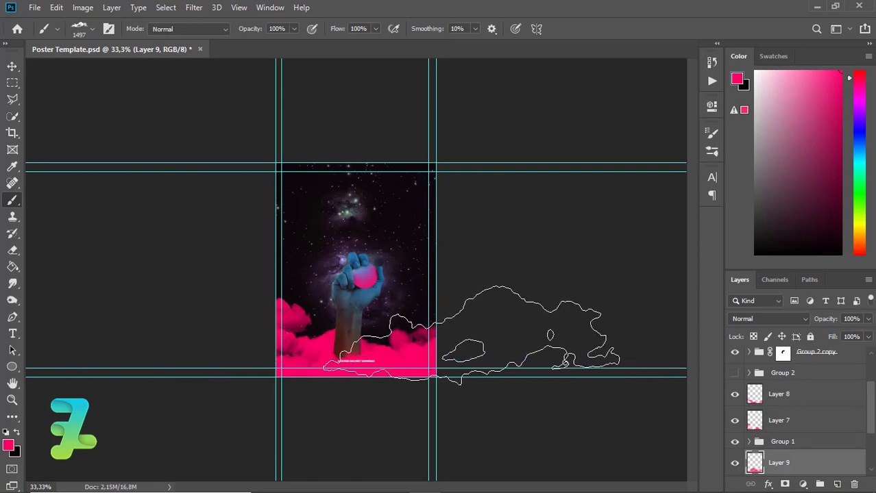
Add a layer beneath Layer 9 and stamp more pink clouds behind the forearm with the 1426 px cloud brush.
left_click(93, 28)
scroll(128, 196, "down", 2)
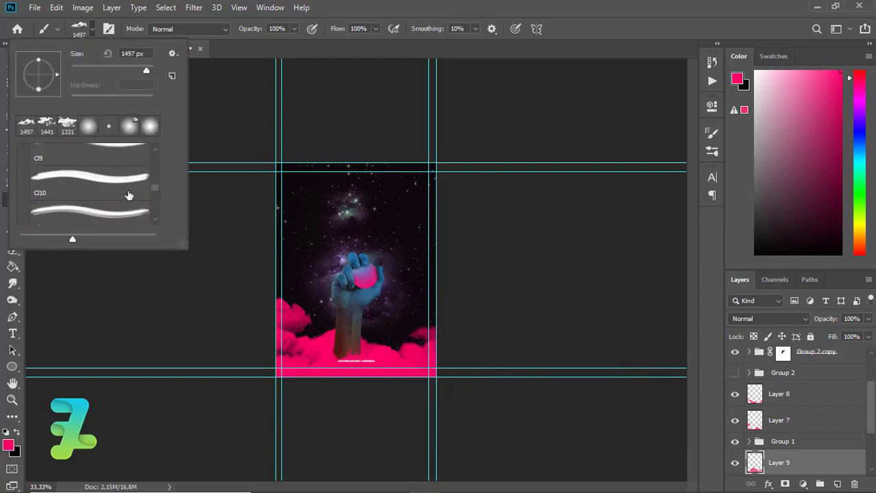
left_click(96, 26)
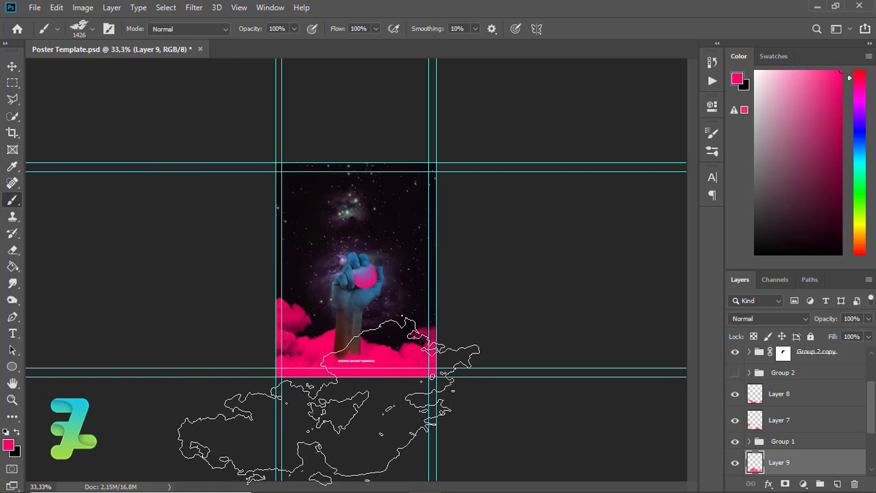
scroll(873, 433, "down", 1)
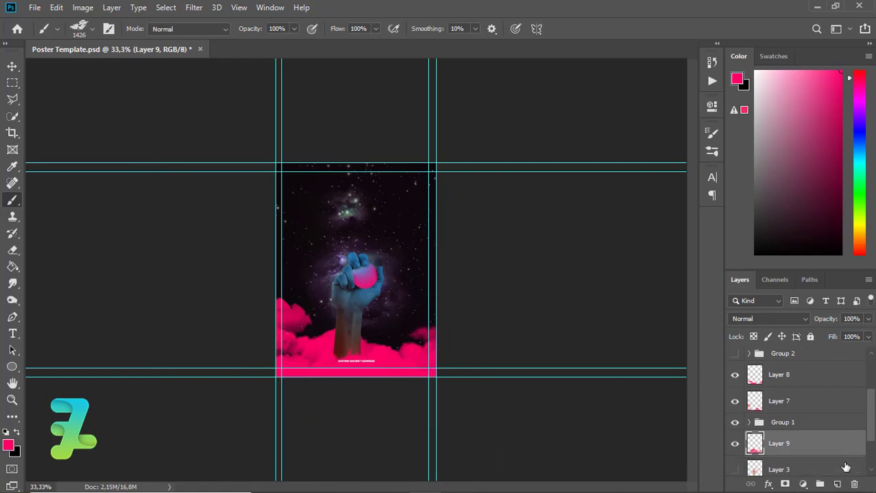
left_click(837, 485)
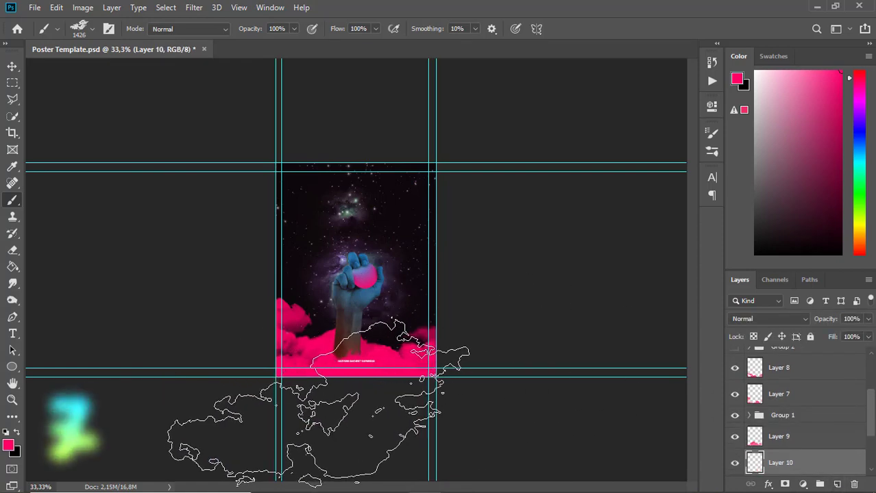
left_click(314, 404)
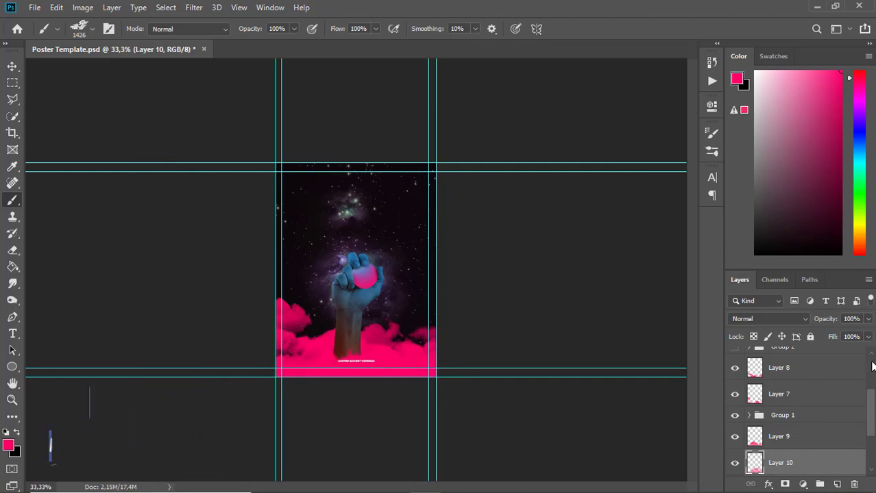
Group the two cloud layers behind the hand, set the group's opacity to 80% and name it Cloud.
left_click(830, 437, "shift")
key("ctrl+g")
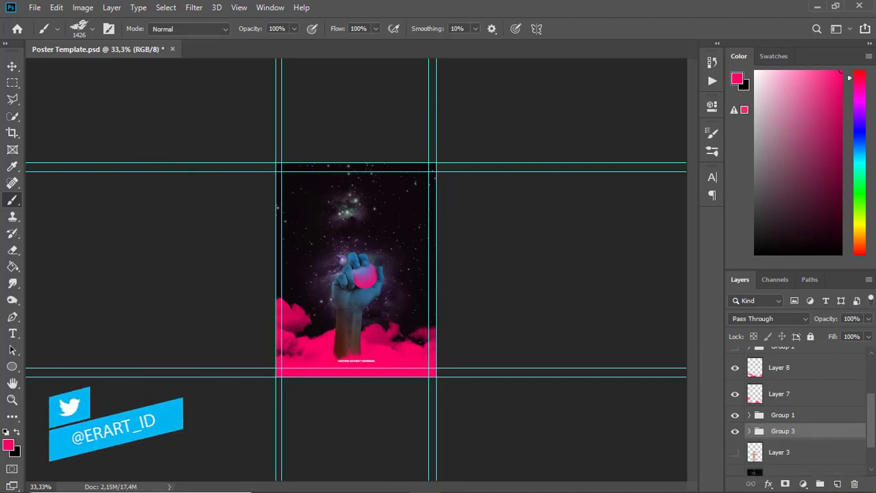
left_click_drag(858, 335, 850, 335)
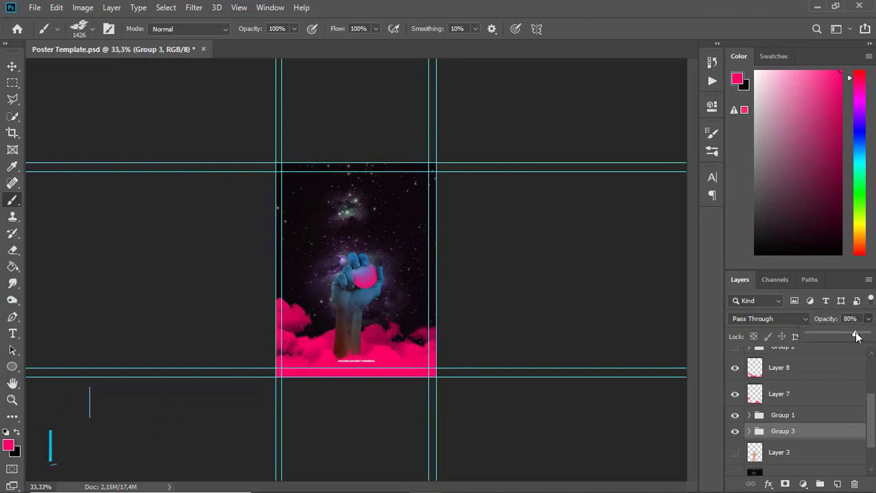
double_click(781, 431)
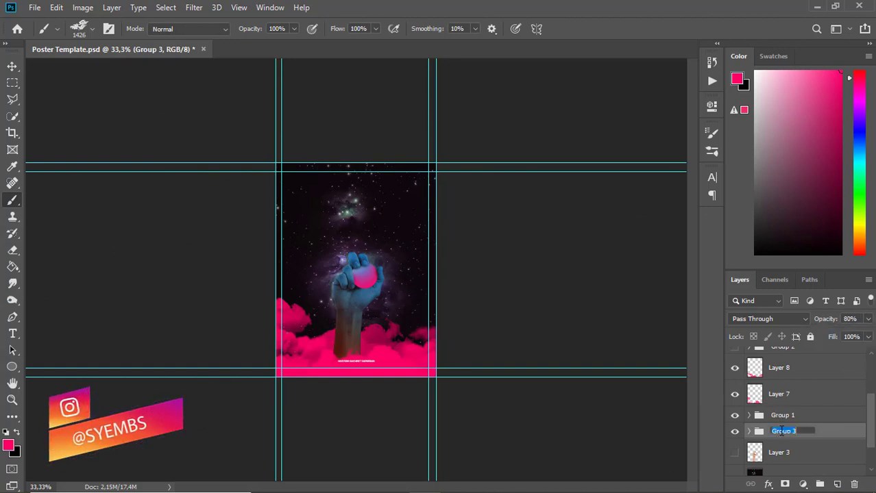
Group Layer 7 and Layer 8 under the name Cloud, and rename Group 1 as Hand.
left_click(795, 391)
left_click(788, 370, "shift")
key("ctrl+g")
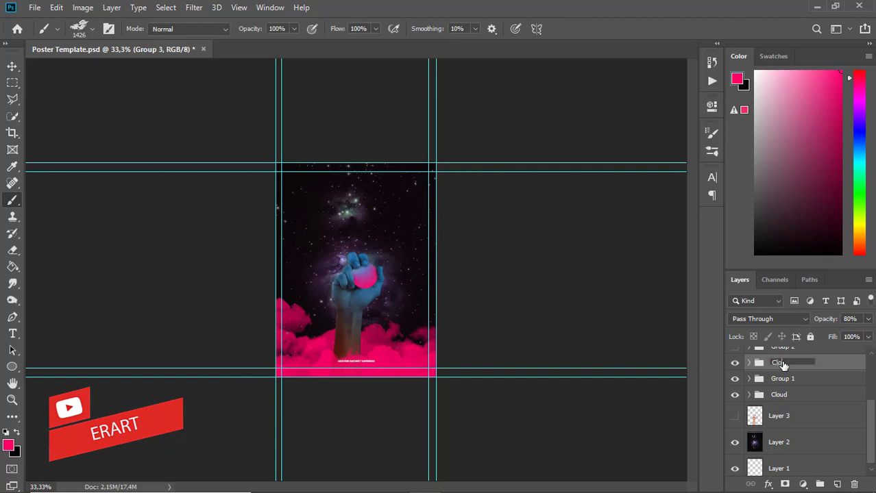
left_click(781, 379)
double_click(781, 380)
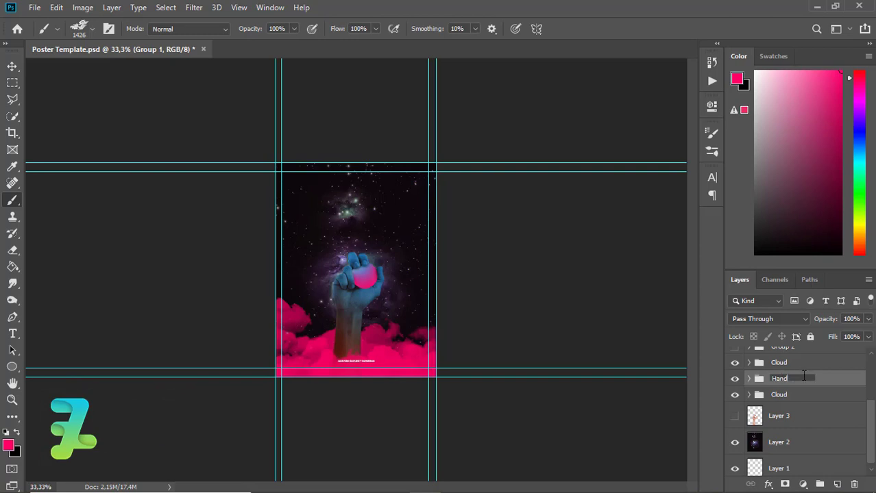
type("Hand")
Show the hidden Group 2 planet and move it to the left of the fist.
left_click(12, 66)
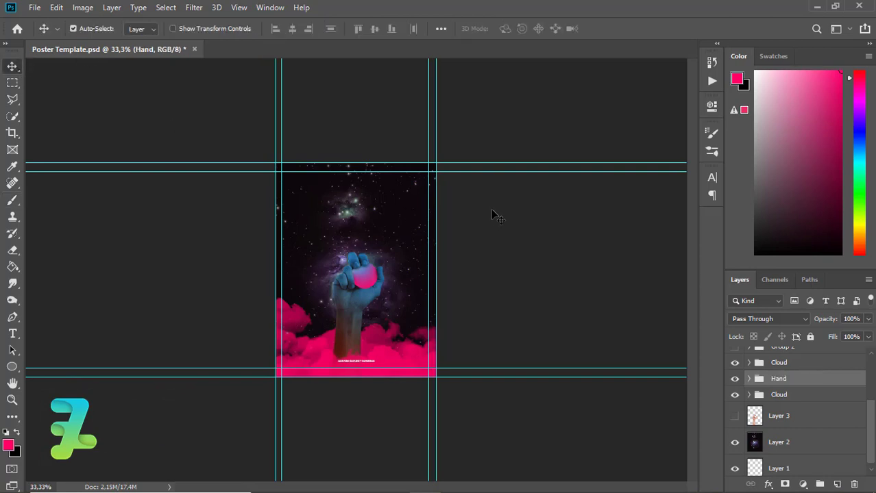
left_click_drag(873, 419, 870, 377)
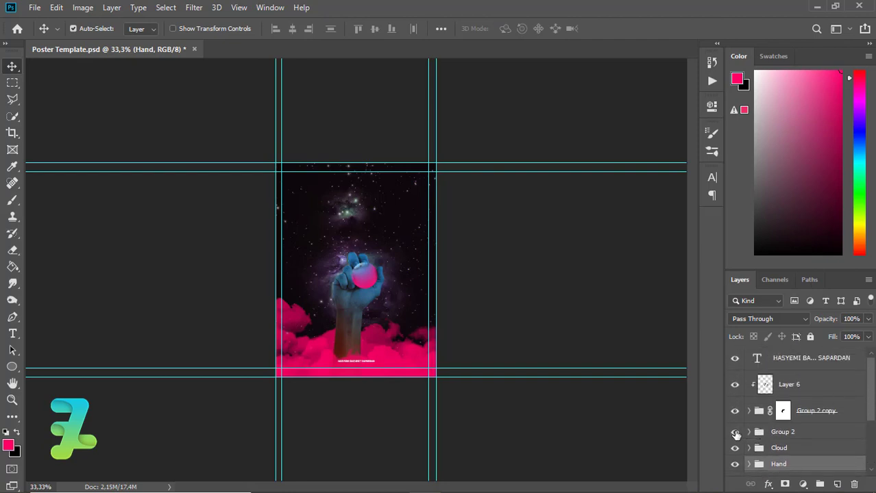
left_click(759, 435)
key("ctrl+t")
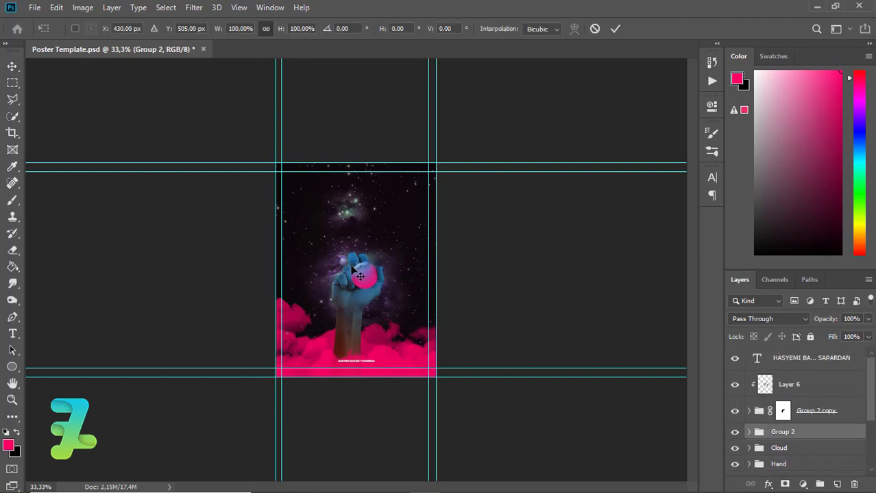
left_click_drag(361, 274, 296, 264)
left_click(749, 435)
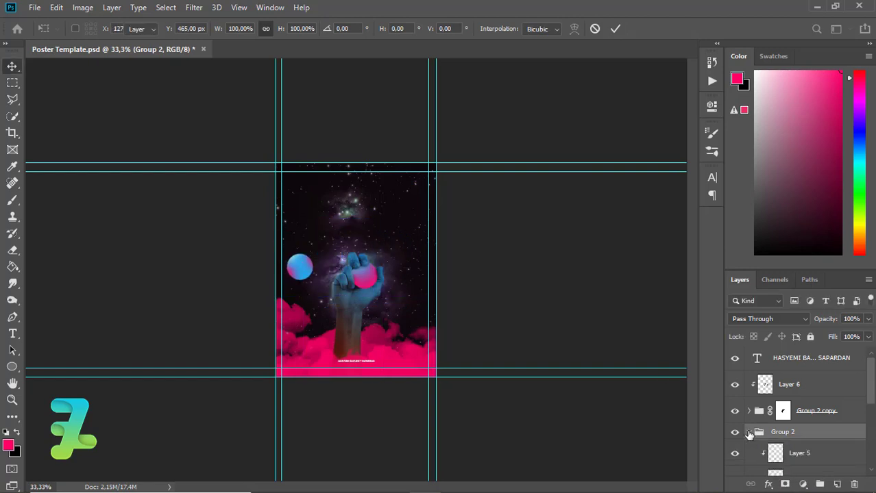
left_click(749, 434)
scroll(765, 417, "down", 1)
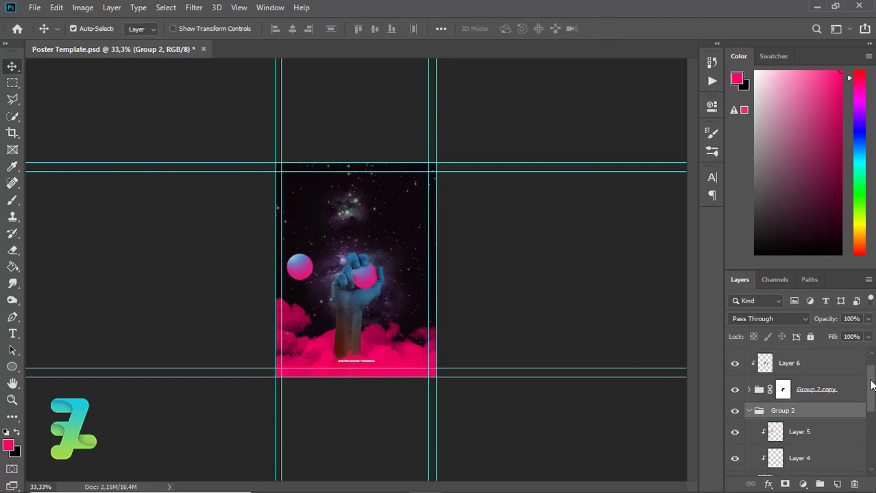
left_click(749, 417)
Enlarge the planet at the poster's left edge and duplicate it twice, placing one copy partly past the lower right edge.
left_click_drag(299, 267, 287, 271)
key("ctrl+t")
left_click_drag(331, 223, 348, 209)
left_click_drag(292, 276, 392, 241)
key("Return")
key("ctrl+j")
key("ctrl+j")
Scale the Group 2 copy 3 planet down to 44.67% and place it just left of the wrist.
key("ctrl+t")
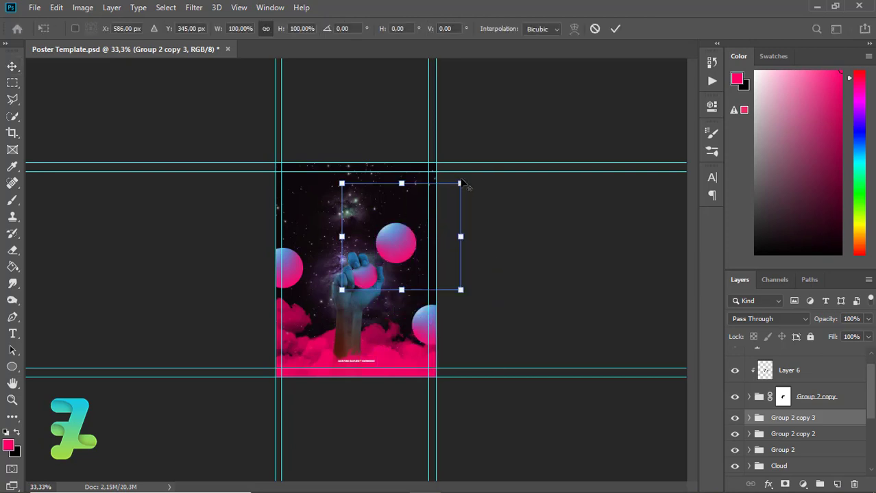
left_click_drag(459, 182, 433, 207)
left_click_drag(389, 248, 318, 311)
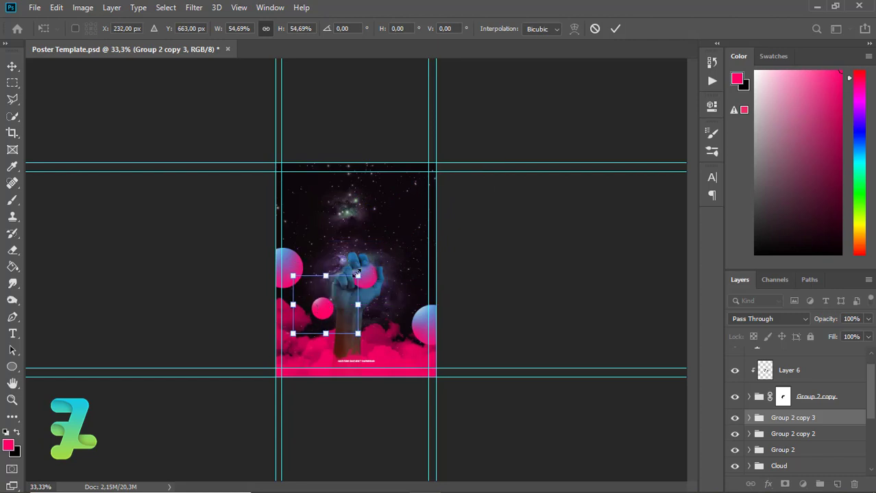
left_click_drag(363, 271, 351, 281)
key("Return")
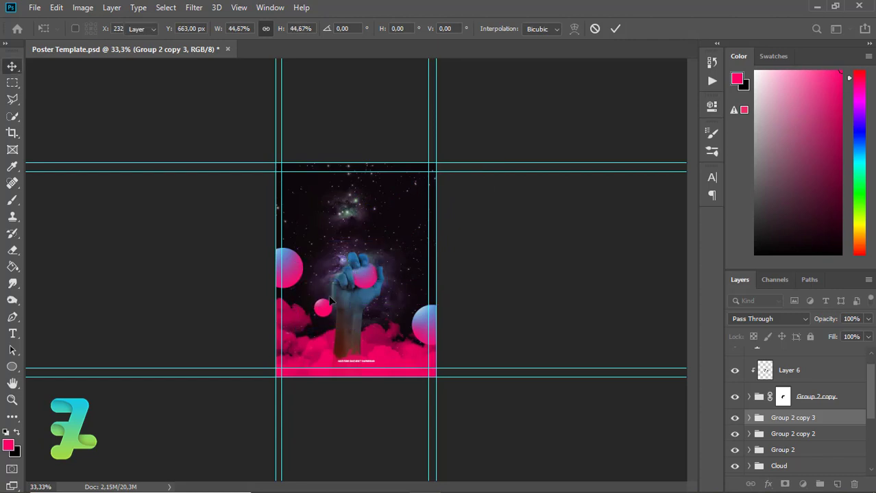
key("ctrl+plus")
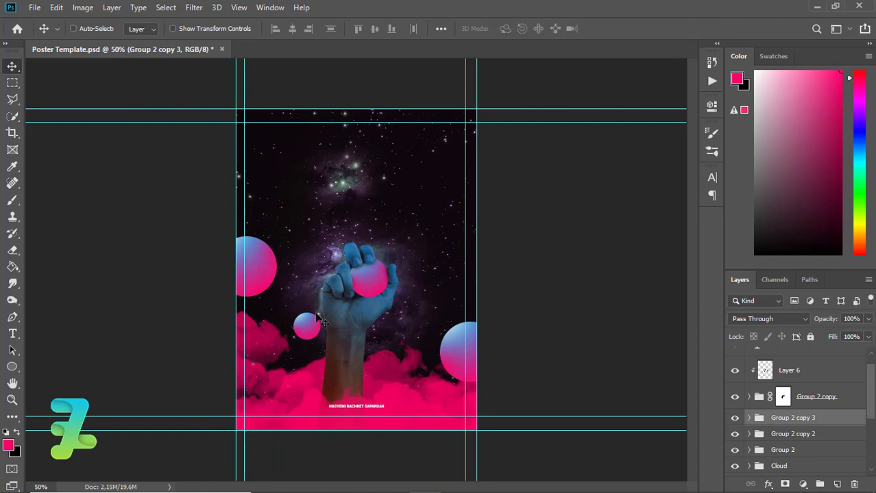
left_click_drag(329, 295, 322, 292)
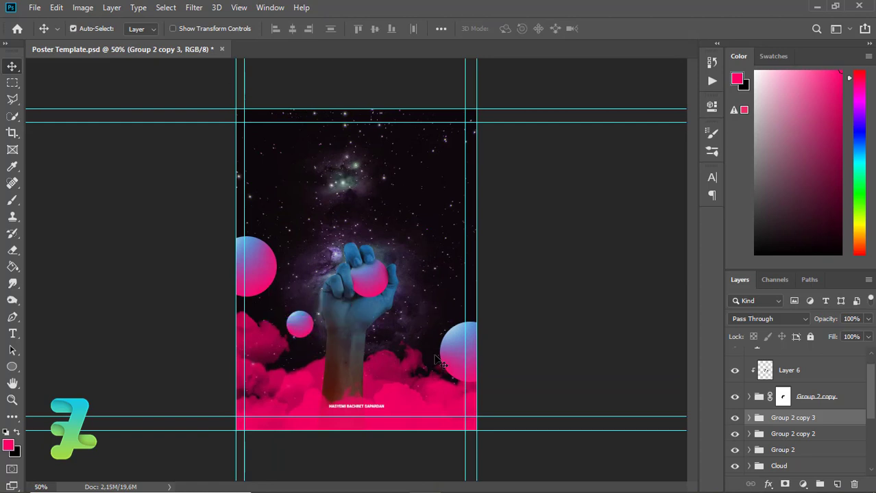
Duplicate the small planet beside the wrist and move the whole copy group to the upper left of the fist.
left_click(300, 326)
left_click_drag(295, 320, 320, 251)
key("ctrl+z")
left_click(301, 325)
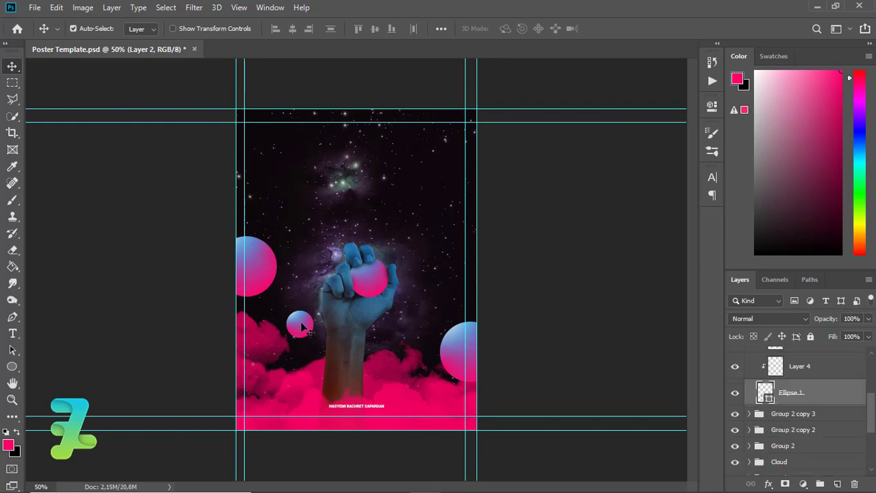
scroll(870, 401, "up", 2)
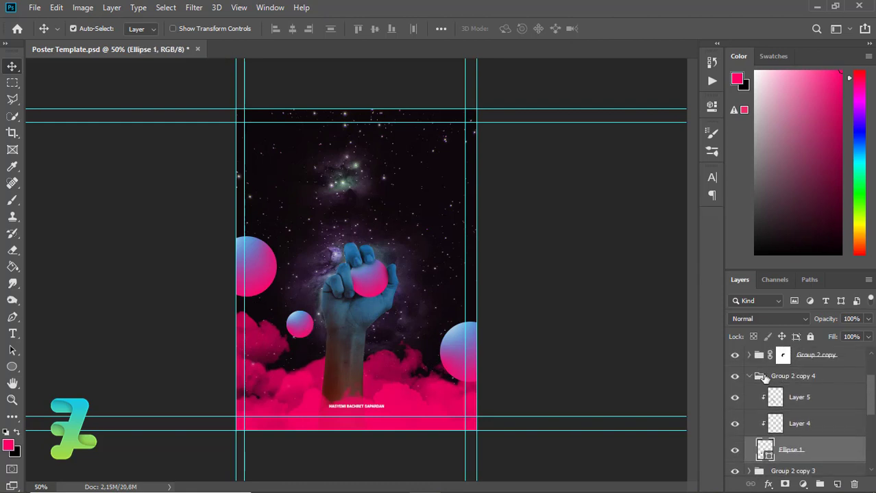
left_click(749, 377)
left_click_drag(303, 333, 354, 213)
Duplicate the small upper planet and move the copy group to the upper right of the fist.
key("ctrl+j")
left_click(320, 218, "ctrl")
key("ctrl+z")
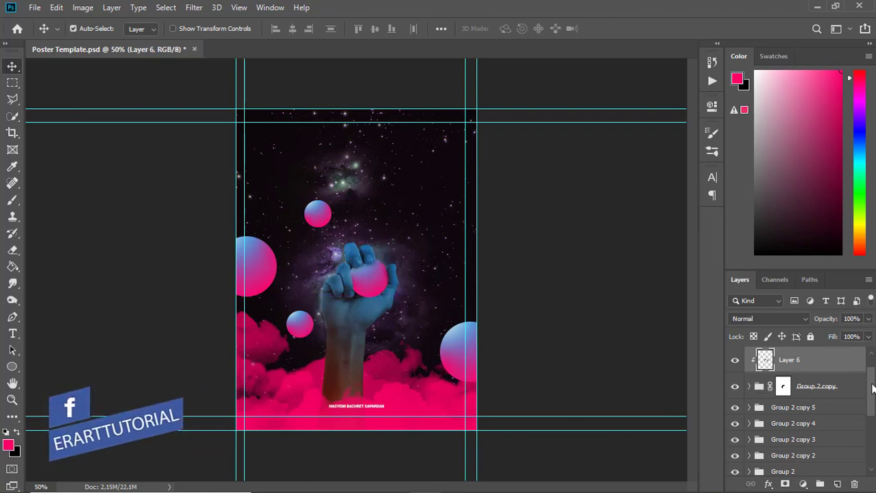
left_click(322, 218)
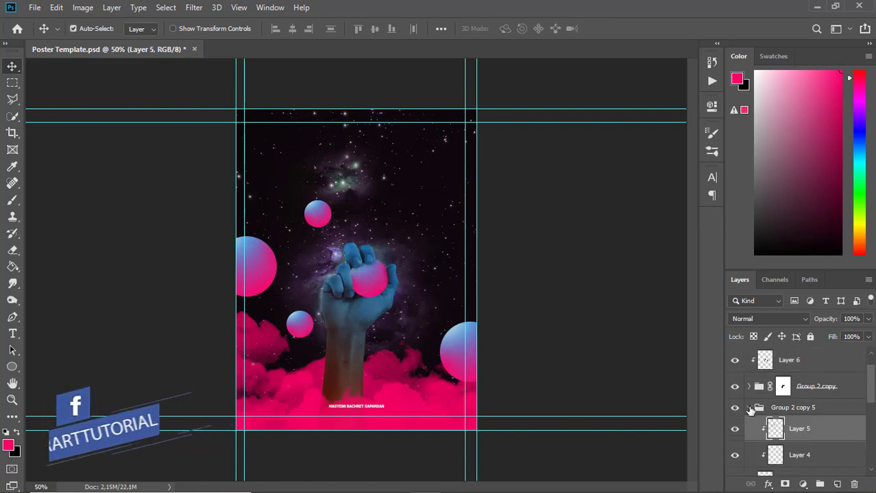
left_click(750, 409)
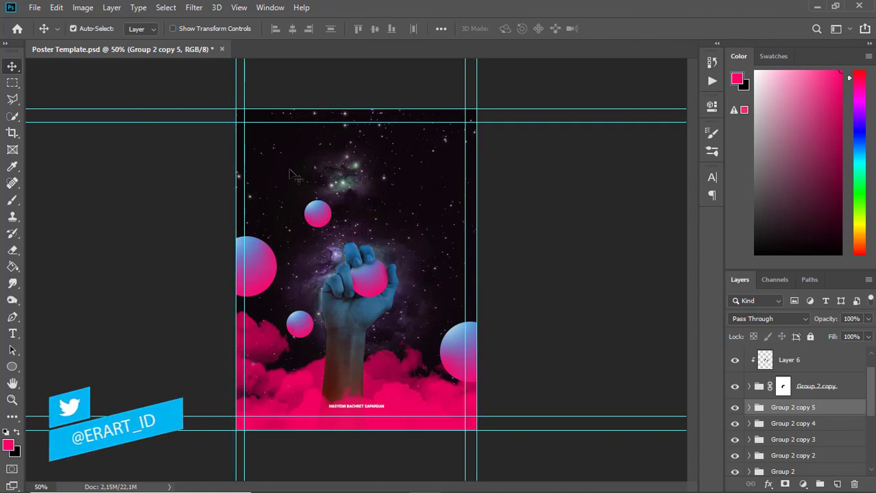
left_click_drag(320, 214, 429, 235)
Scale the small planet at the upper right of the fist down twice, to 81.14% and 71.22%, and nudge it right.
key("ctrl+t")
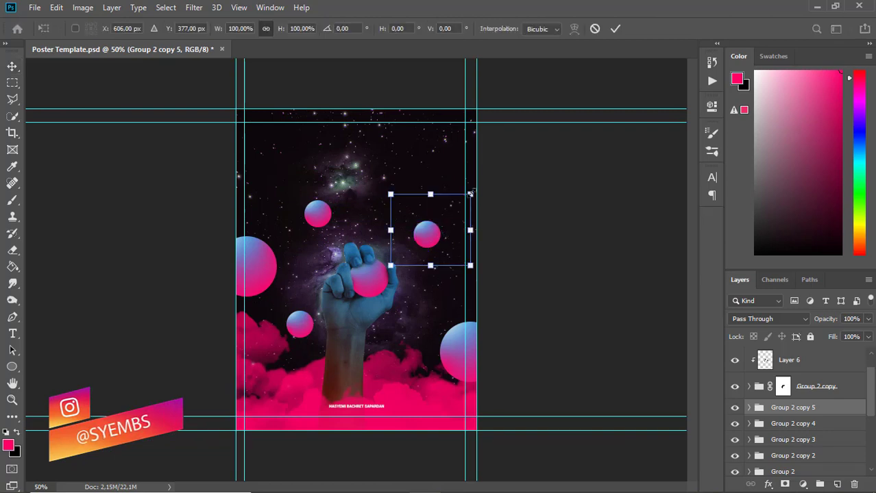
left_click_drag(470, 194, 458, 207)
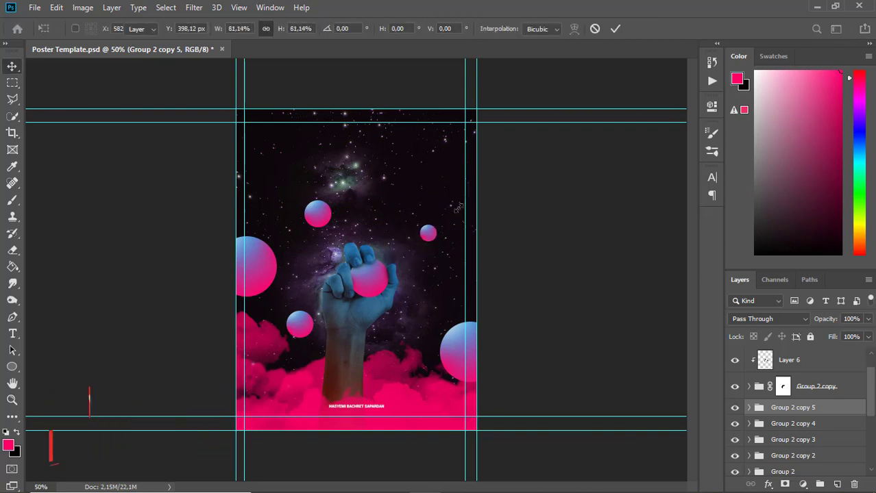
key("Return")
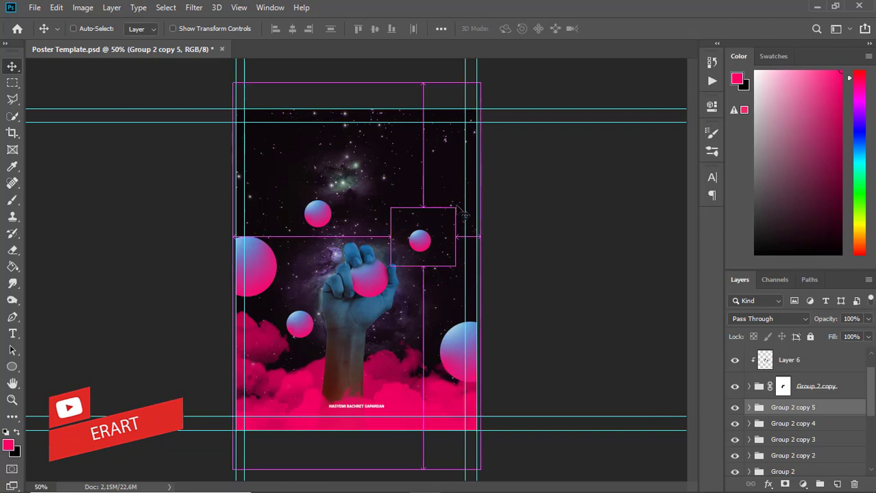
key("ctrl+t")
left_click_drag(455, 206, 453, 212)
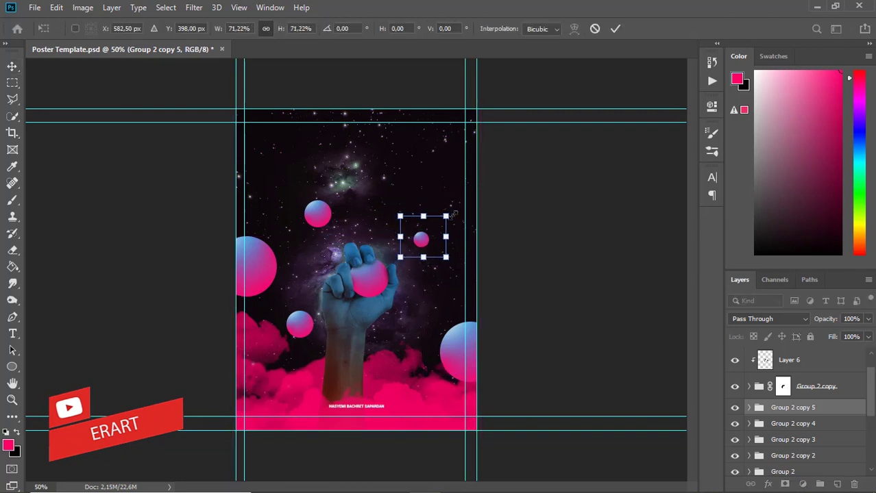
key("Return")
left_click_drag(426, 239, 434, 238)
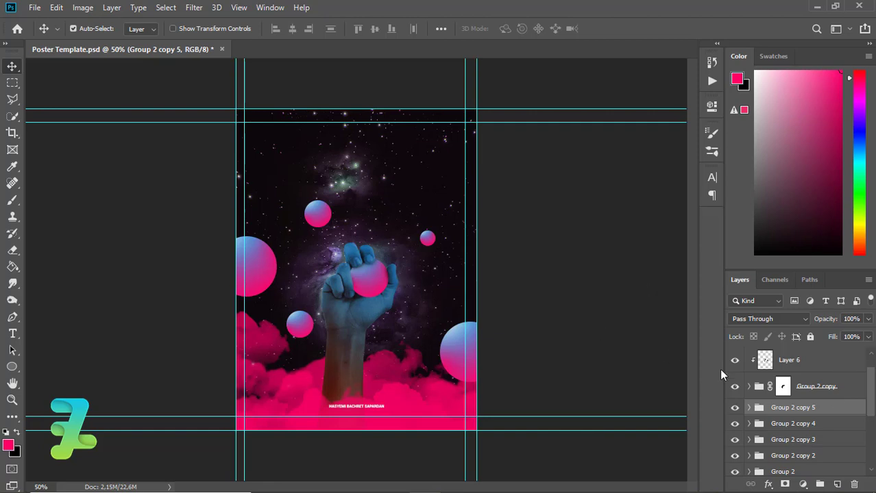
Duplicate the whole Group 2 planet from the poster's left edge and place the copy over the lower left clouds.
left_click(265, 281)
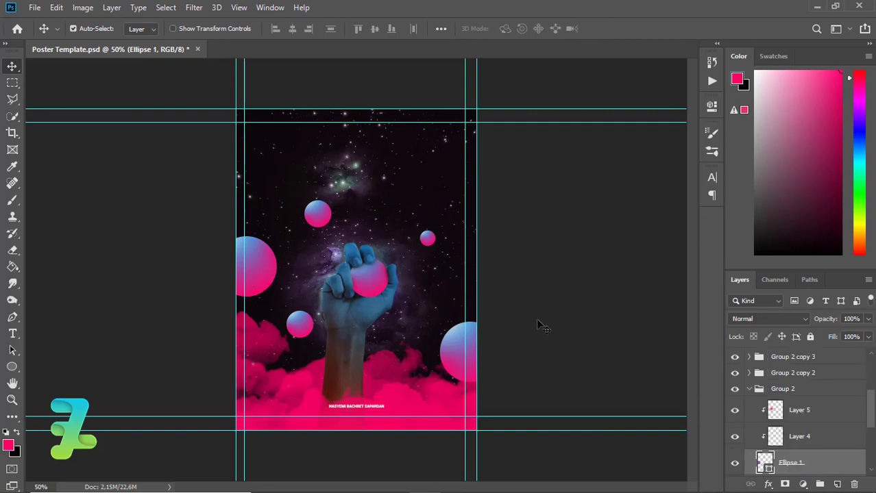
left_click(749, 389)
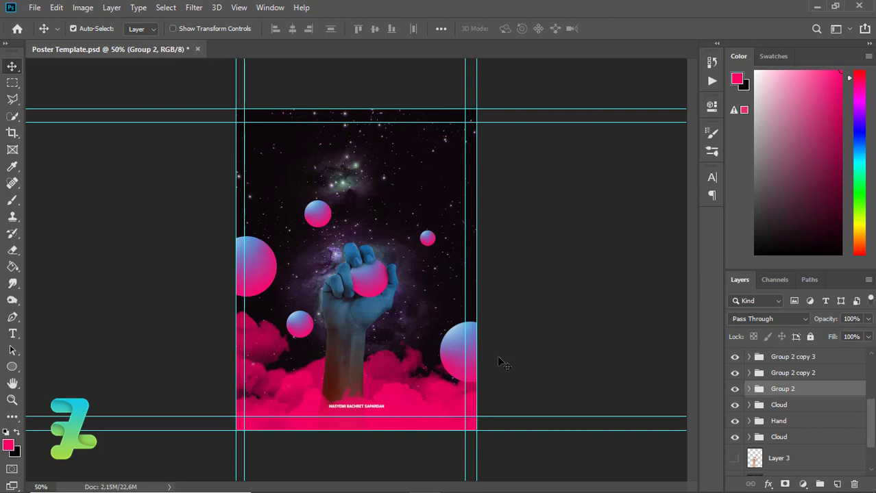
left_click_drag(500, 363, 498, 362, "alt")
left_click_drag(269, 260, 288, 387)
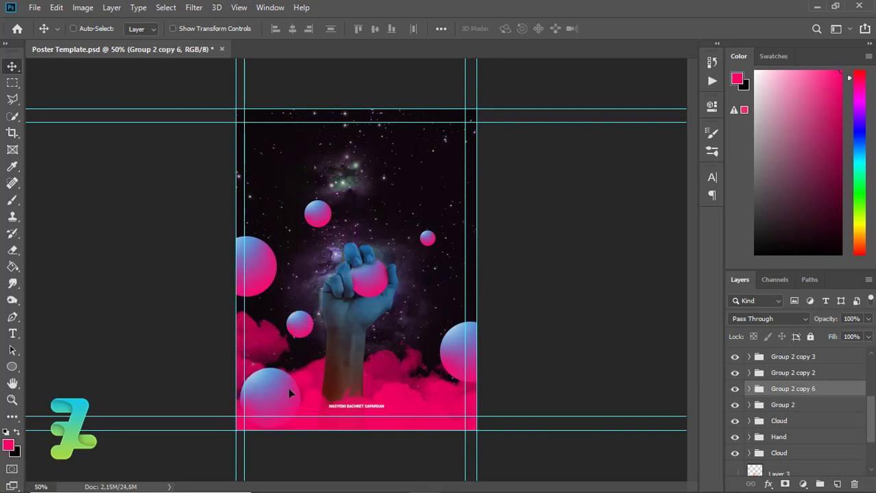
Scale the planet over the lower left clouds to 65.03% and place a duplicate of it just right of the forearm.
key("ctrl+t")
left_click_drag(368, 309, 335, 335)
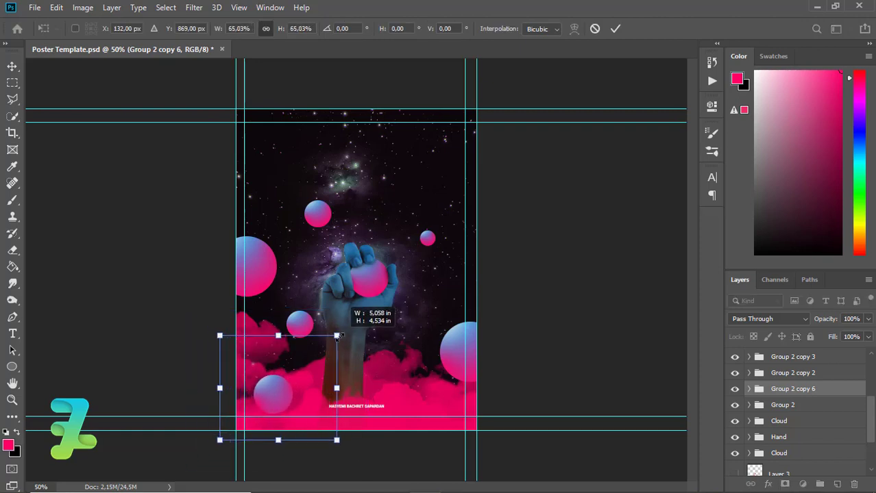
left_click_drag(285, 397, 421, 383)
key("Return")
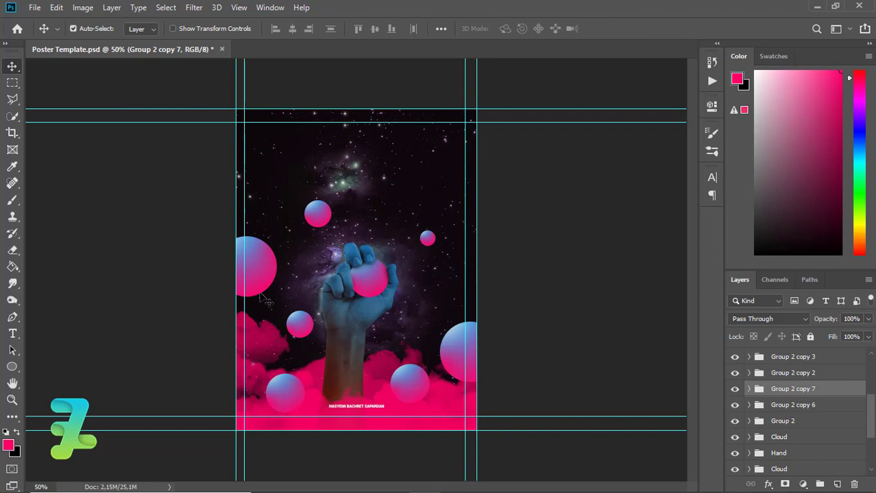
Group all planet groups from Group 2 up to Group 2 copy 5 and name the new group Ball.
left_click(808, 423)
left_click_drag(870, 419, 869, 392)
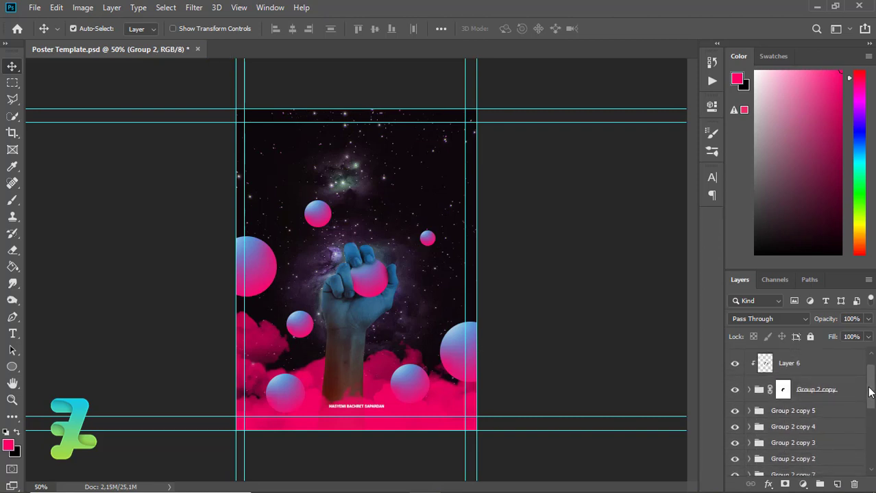
left_click(835, 415, "shift")
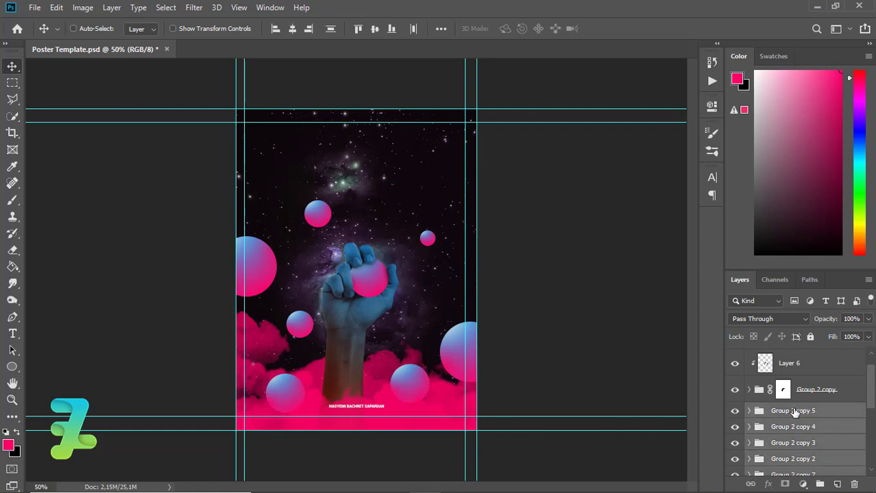
key("ctrl+g")
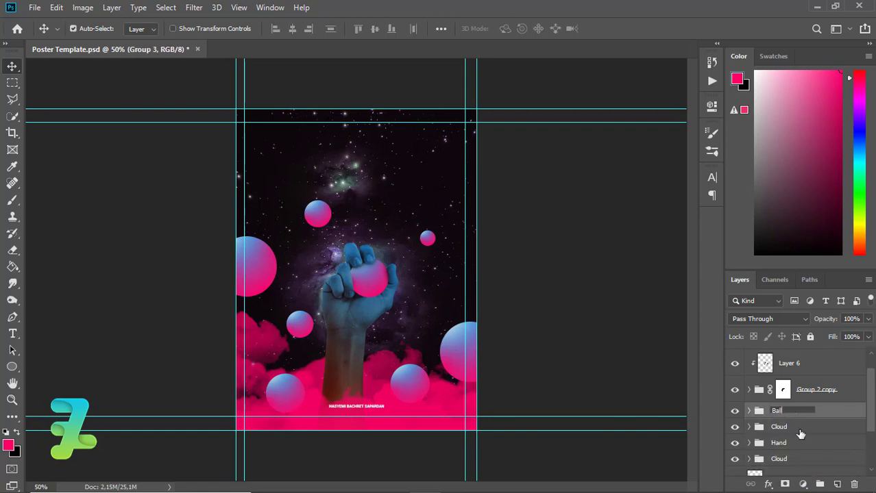
key("Return")
Convert the Ball group to a smart object and add 5.35% uniform monochromatic noise to it.
right_click(793, 411)
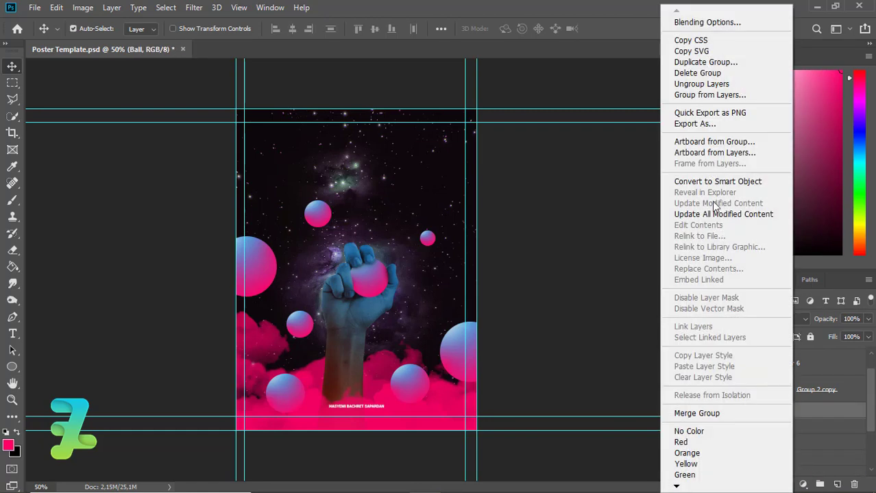
key("Escape")
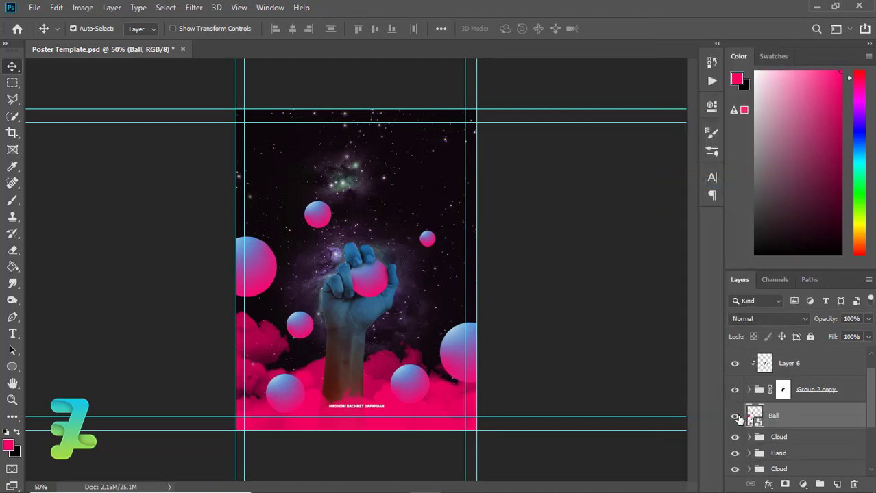
left_click(202, 9)
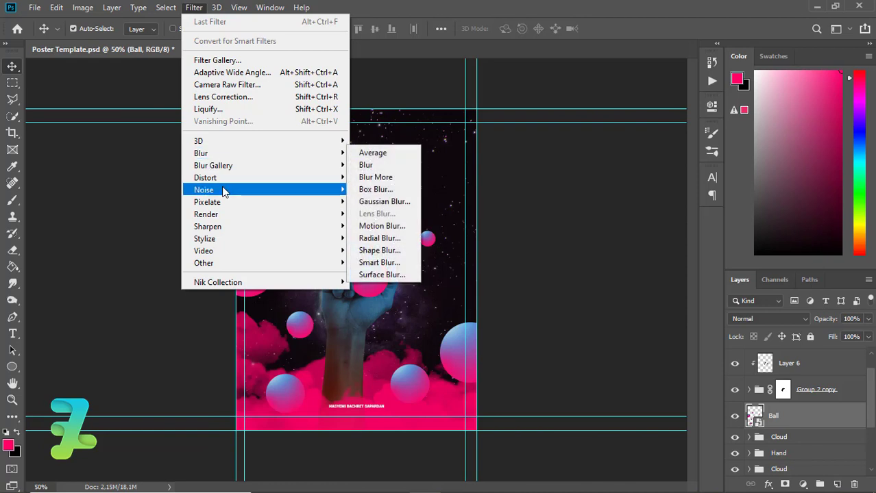
mouse_move(230, 192)
left_click(379, 190)
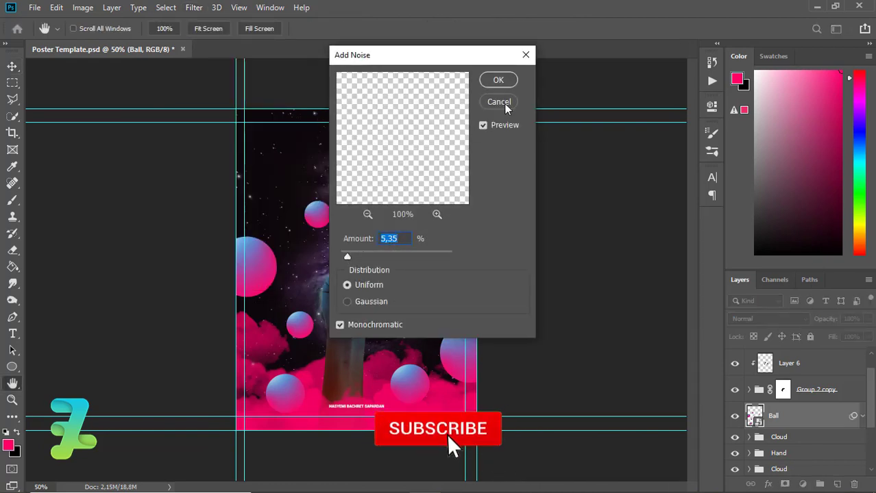
left_click(498, 80)
key("v")
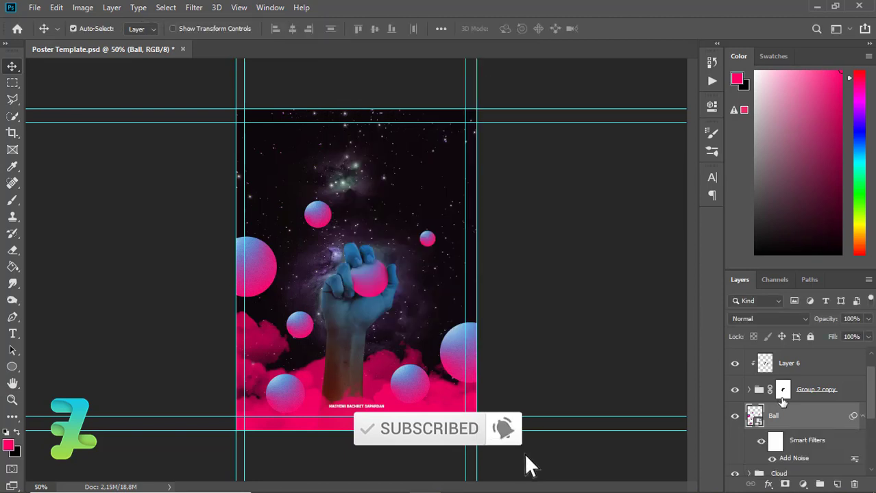
Convert the masked Group 2 copy planet held in the fist to a smart object.
left_click(837, 392)
scroll(835, 389, "up", 1)
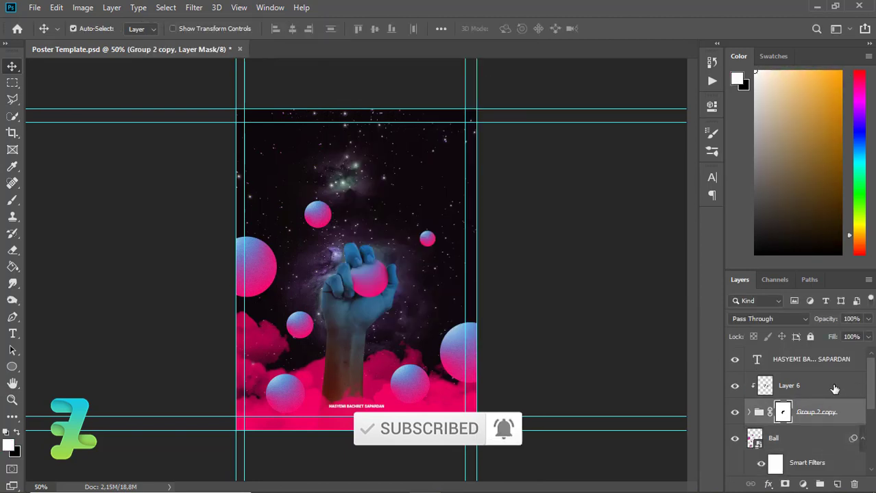
left_click(828, 389)
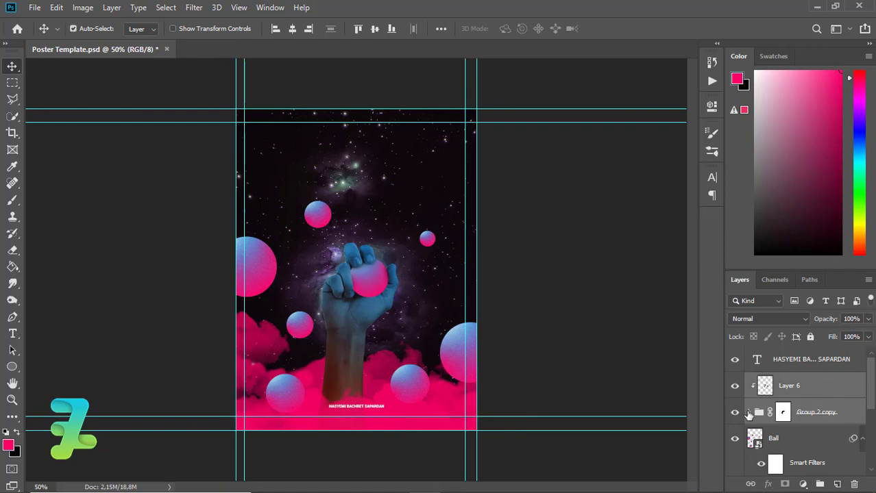
right_click(758, 414)
left_click(839, 415)
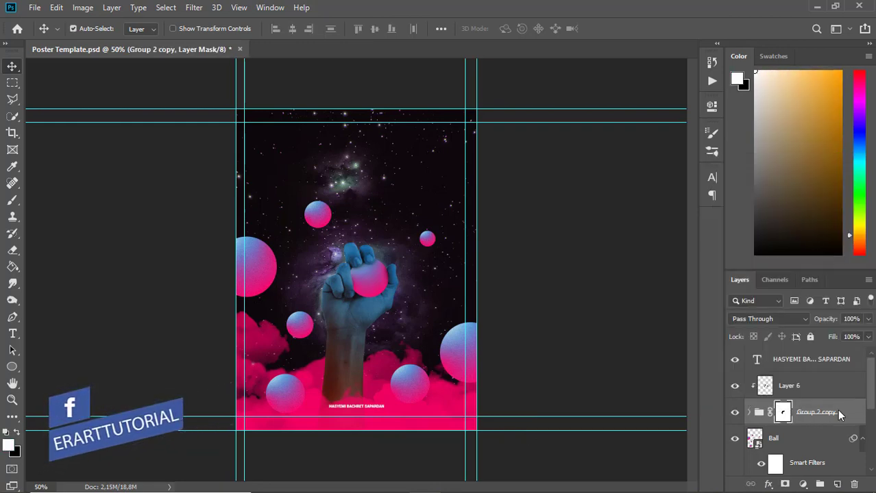
right_click(838, 415)
left_click(753, 181)
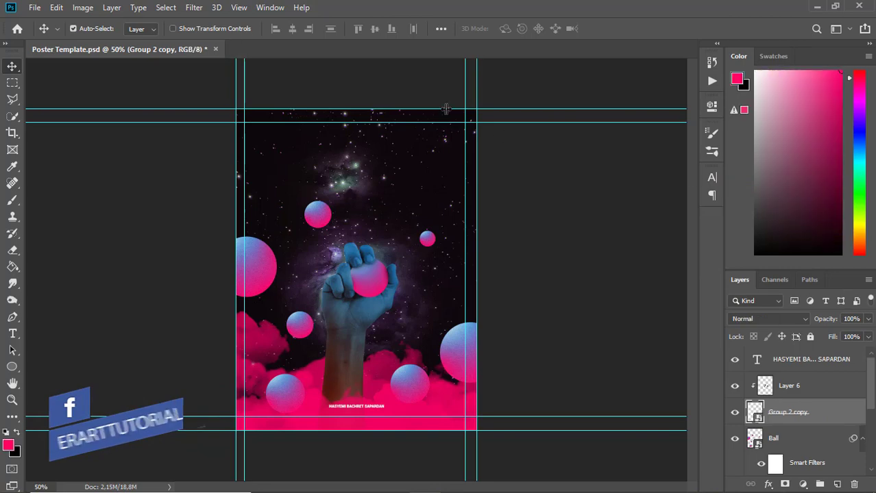
Apply the same Add Noise filter with an amount of 5.35% to the planet in the fist.
left_click(194, 8)
left_click(211, 21)
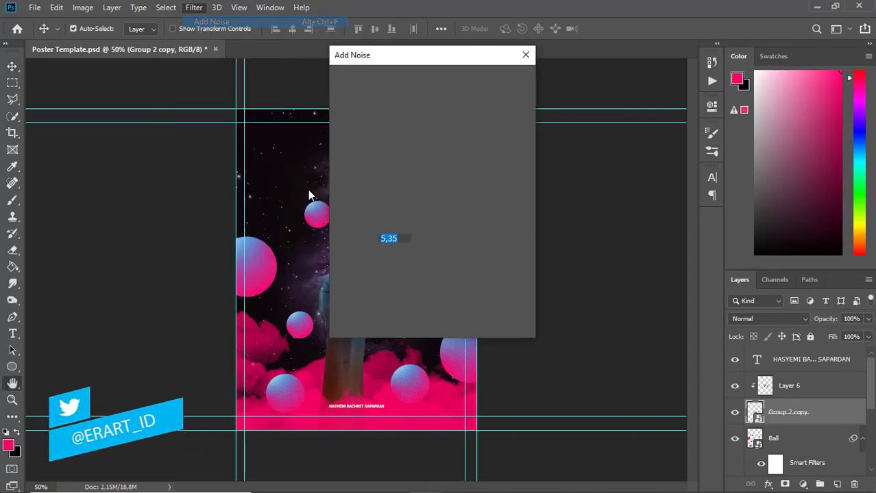
key("Return")
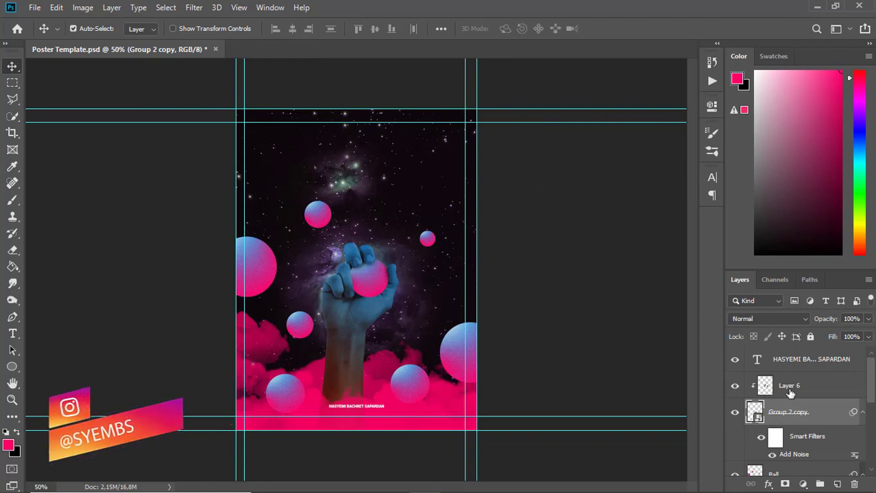
Add a new empty layer directly above the nebula background on Layer 2.
left_click_drag(870, 391, 872, 460)
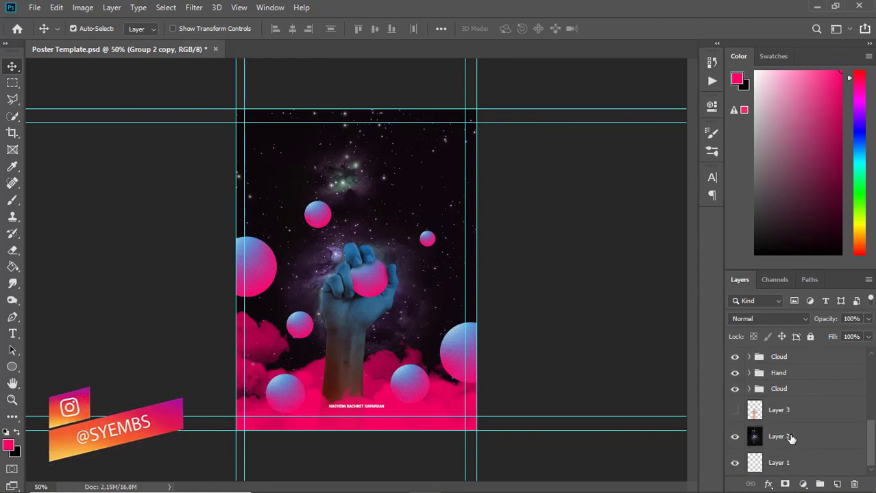
left_click(798, 446)
left_click(837, 484)
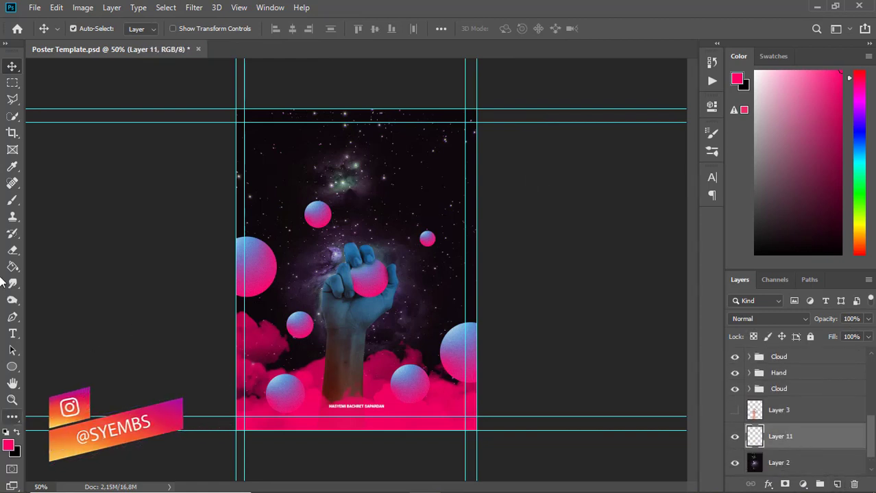
left_click(12, 200)
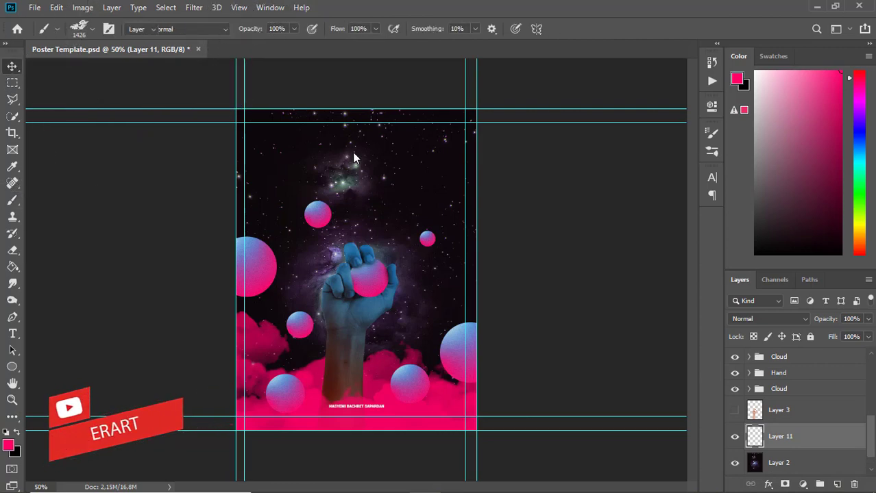
key("v")
Add a linear 90° gradient fill above the nebula from pink ff0066 to transparent, with the 0% opacity stop at location 59%.
left_click(799, 482)
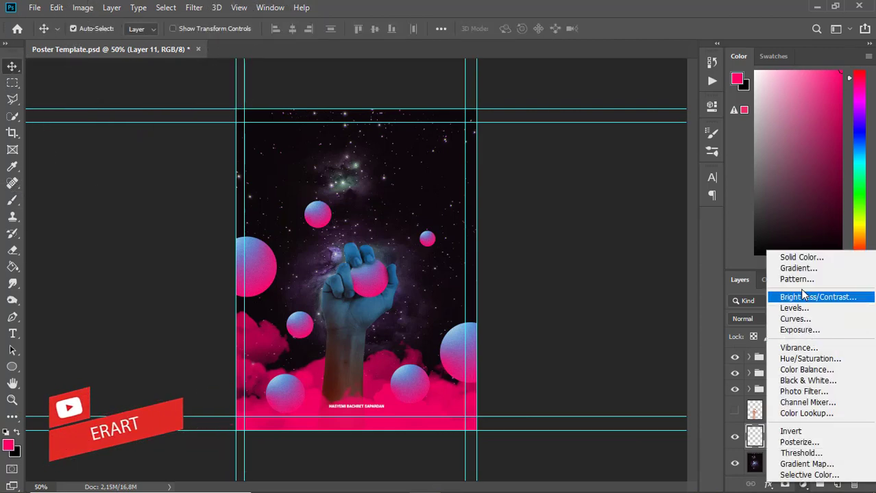
left_click(797, 268)
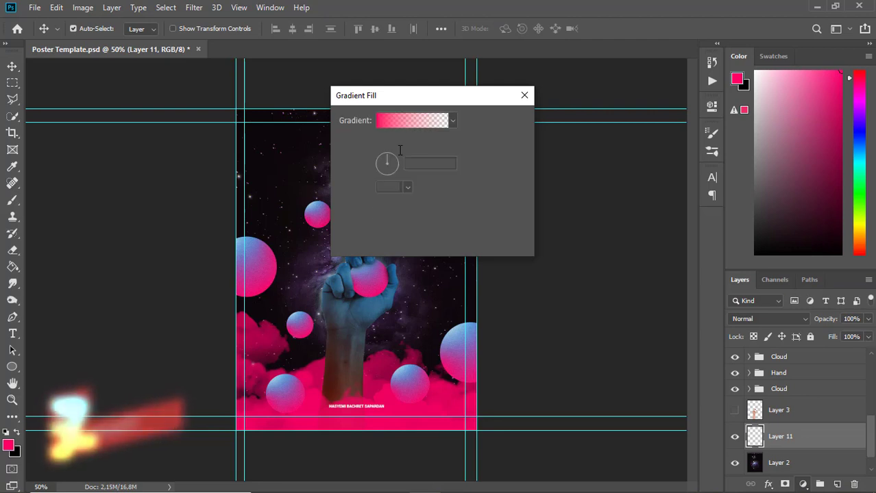
left_click(395, 123)
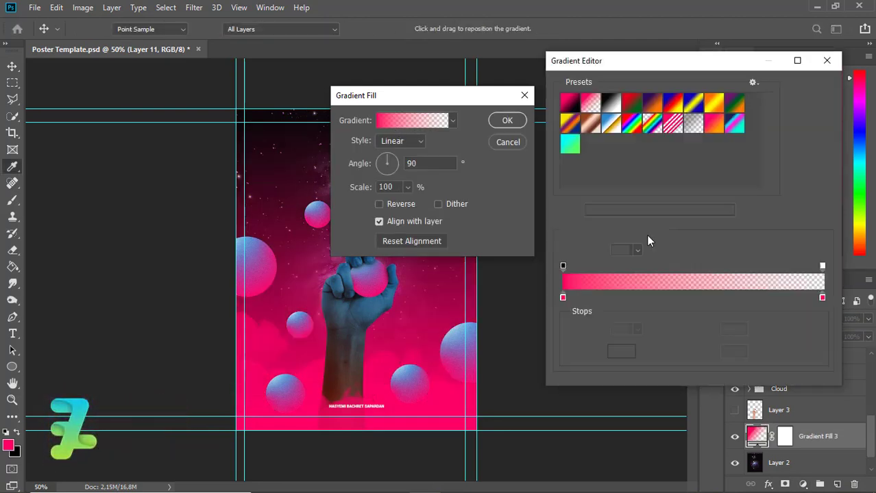
left_click(562, 297)
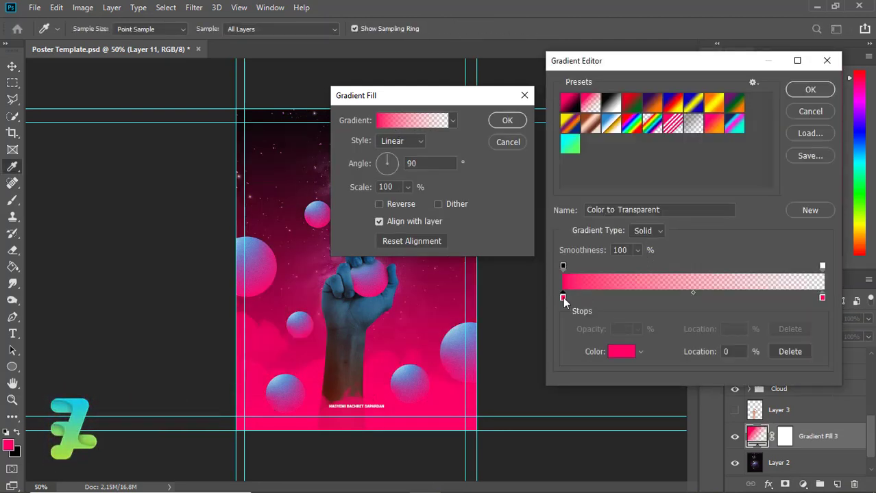
double_click(563, 298)
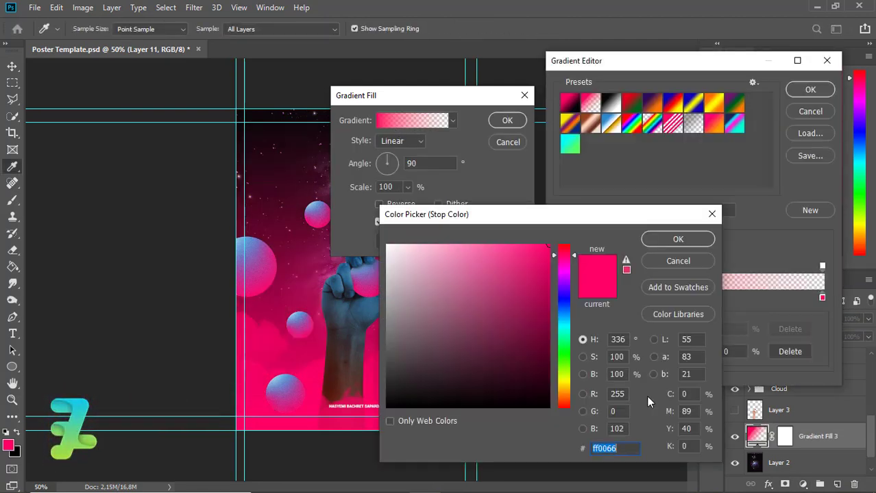
left_click(674, 241)
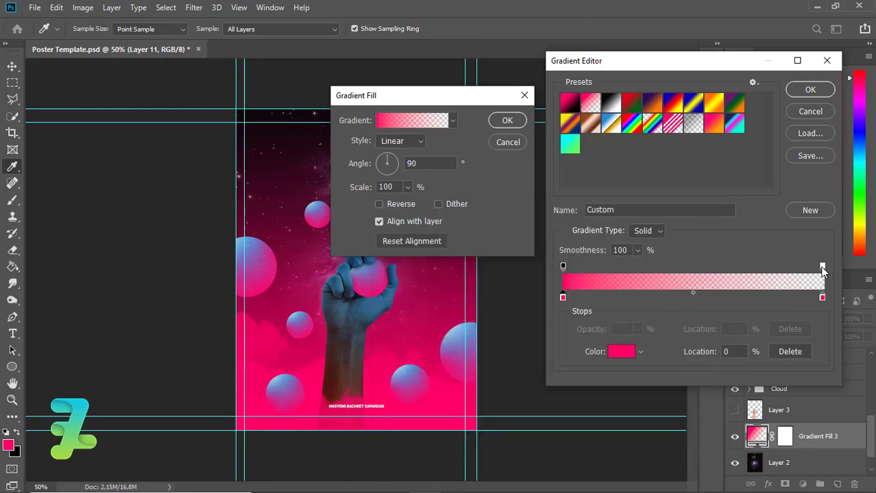
left_click_drag(822, 267, 717, 270)
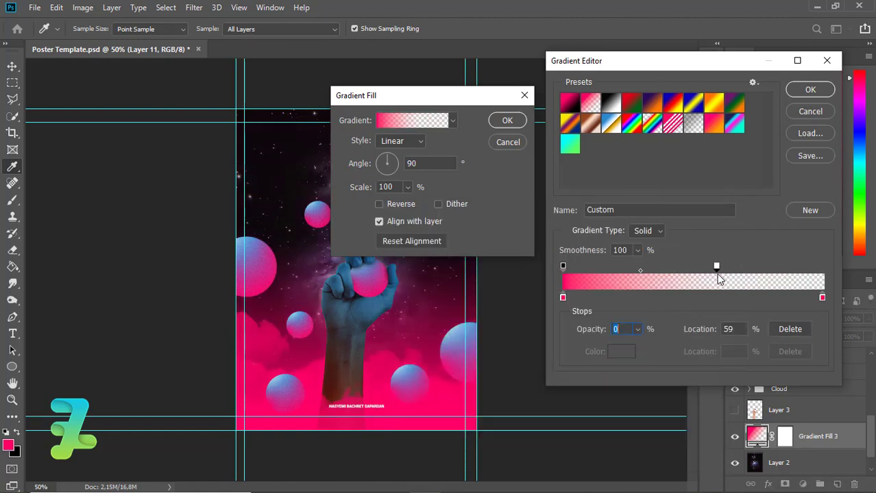
left_click(810, 90)
left_click(508, 121)
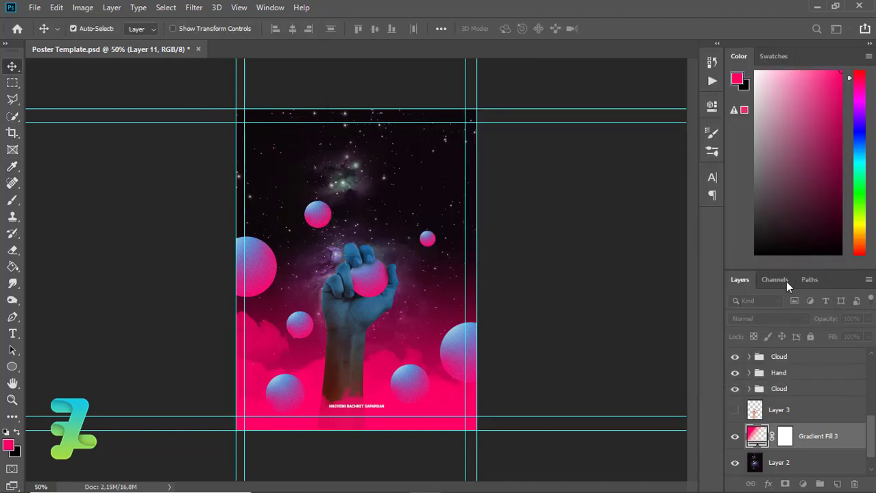
Set the pink gradient fill above the nebula to Normal blend mode and 14% opacity.
left_click(769, 318)
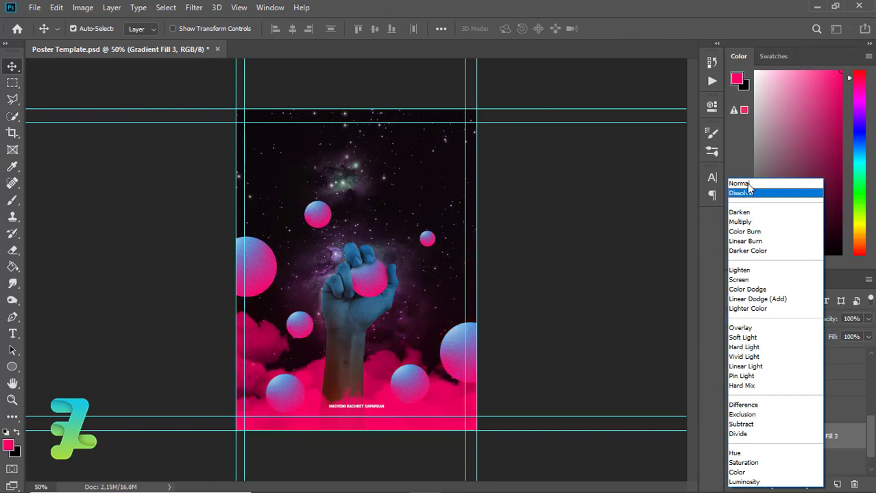
left_click(747, 184)
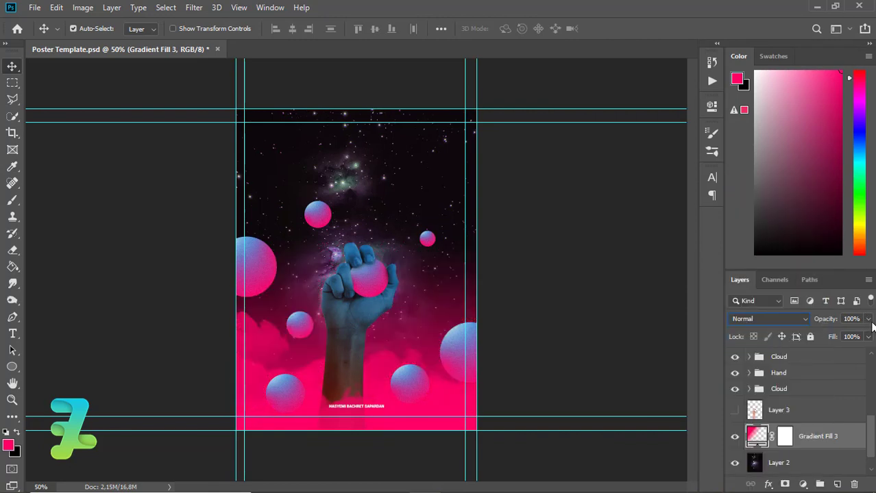
left_click_drag(843, 335, 816, 343)
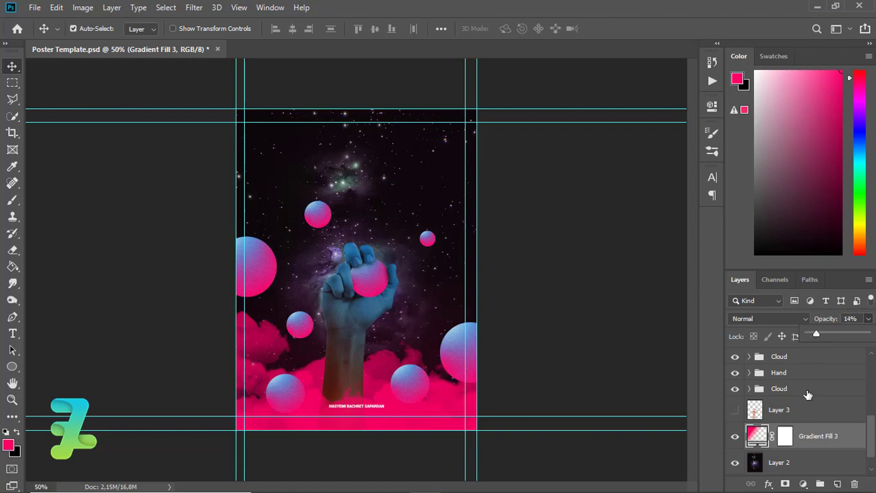
Draw an unfilled circle of about 594 px around the raised fist, on a new layer directly above Layer 3.
left_click(836, 484)
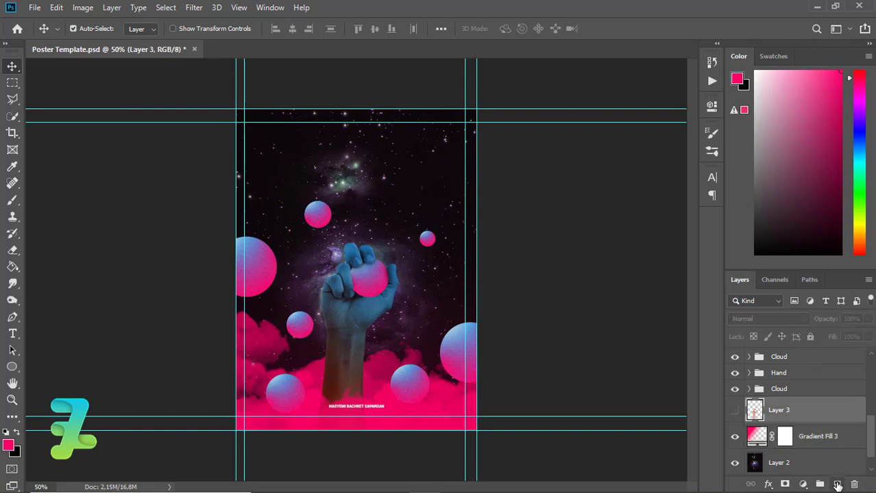
left_click(12, 367)
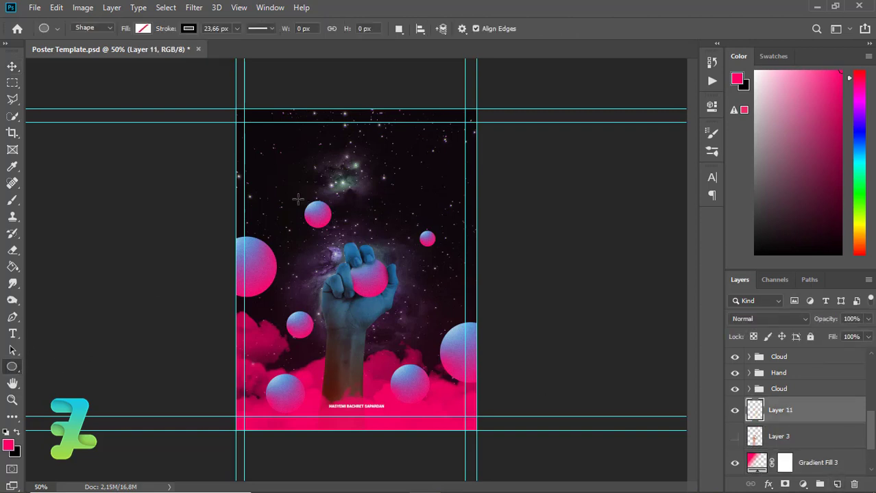
left_click_drag(274, 182, 362, 269)
left_click_drag(443, 306, 558, 373)
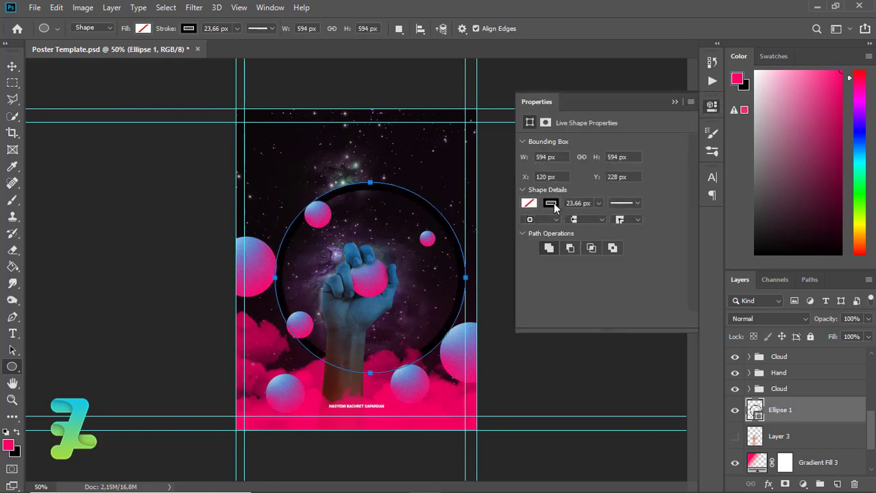
Give the circle a white stroke 7.63 px wide.
left_click(551, 203)
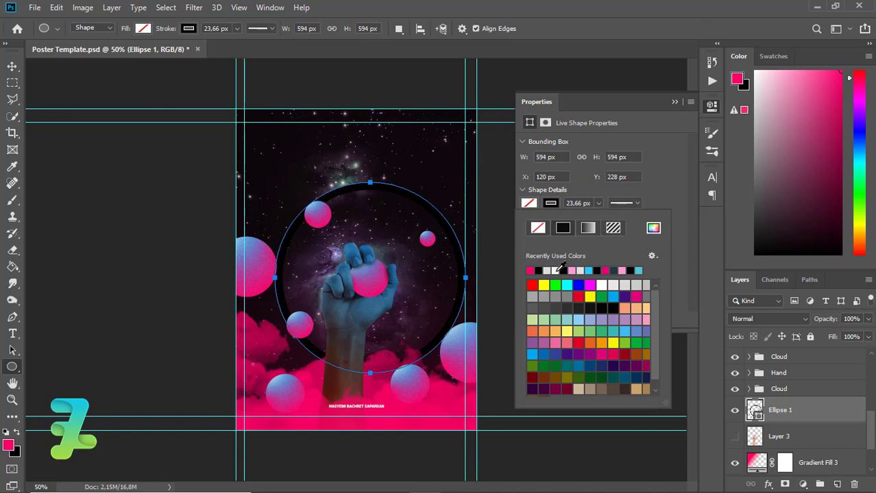
left_click(555, 270)
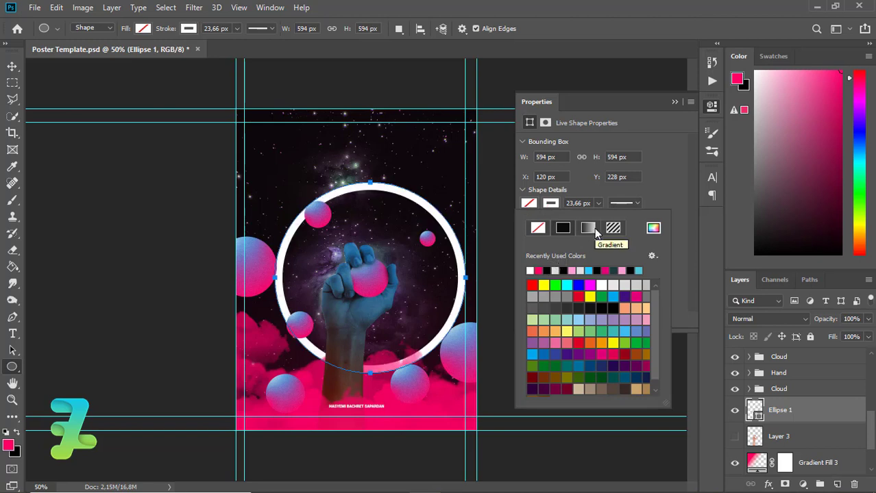
left_click(598, 203)
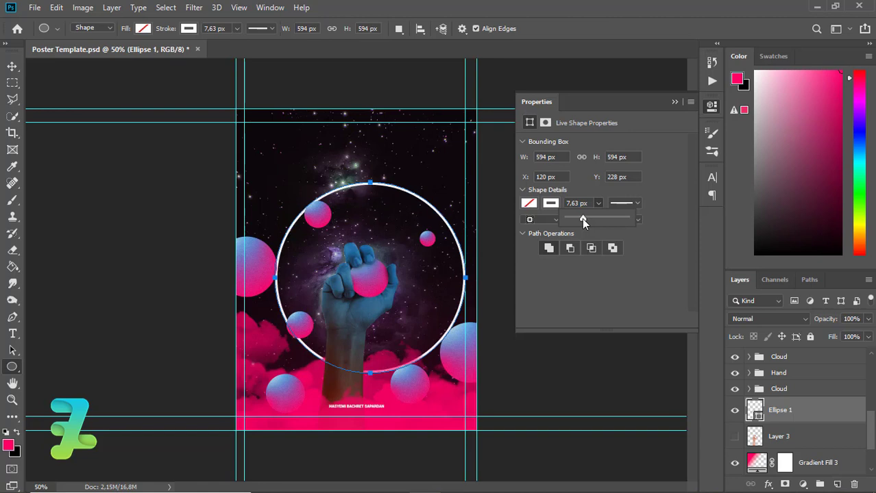
left_click(675, 102)
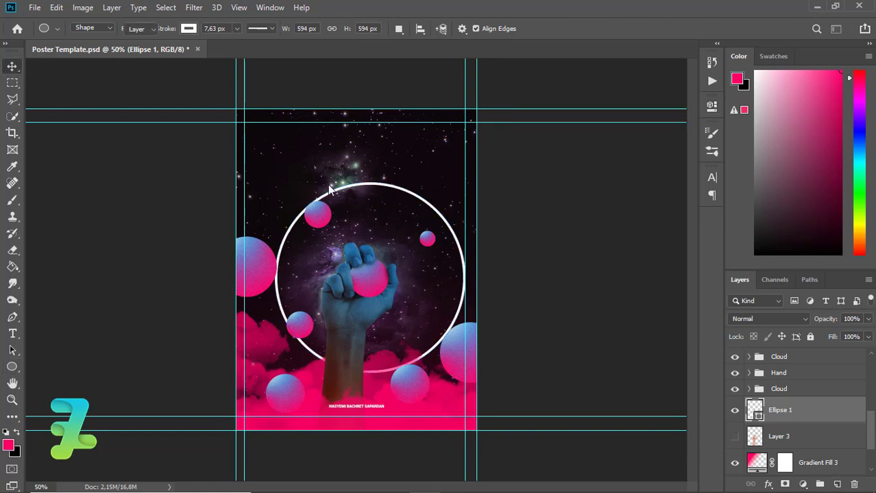
Center the white ring horizontally on the canvas and clear the selection.
key("v")
key("ctrl+a")
left_click(292, 30)
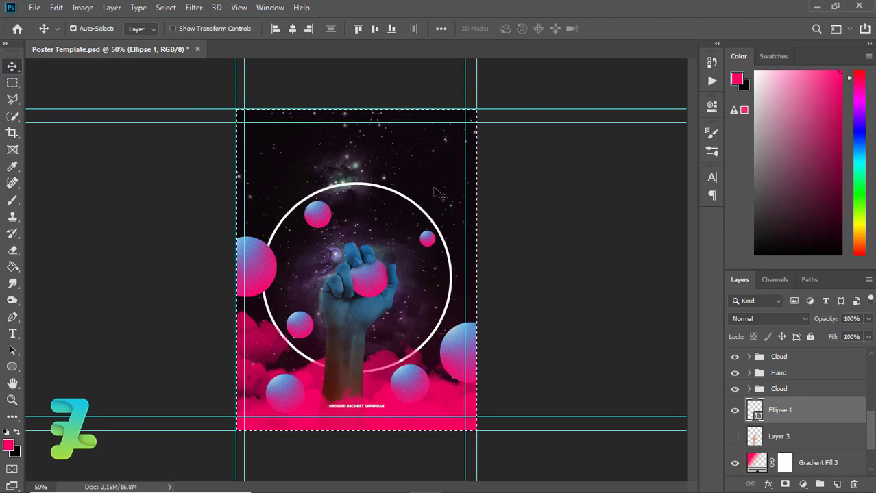
key("ctrl+d")
Add a layer mask to the white ring and set up a fully hard round brush that paints in black.
left_click(785, 484)
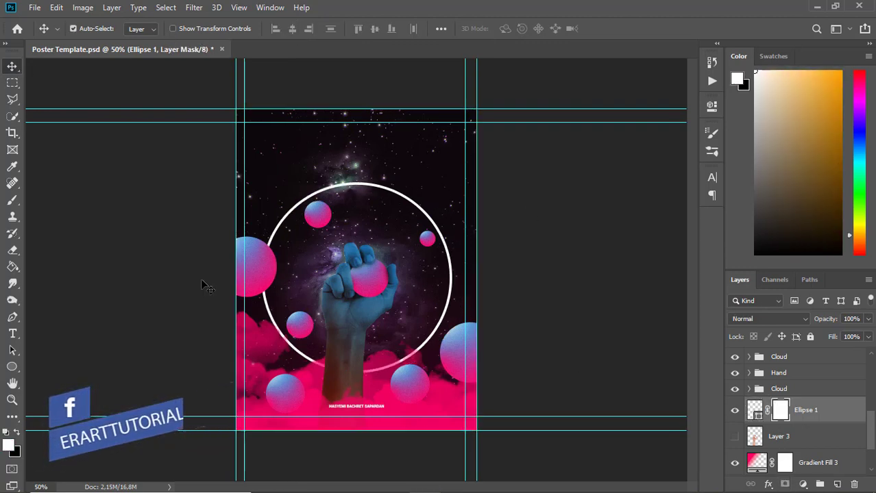
left_click(12, 201)
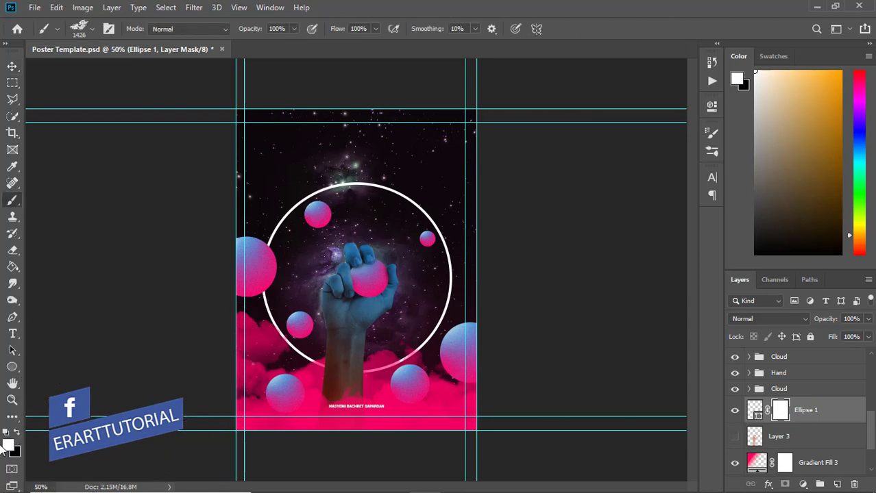
key("x")
left_click(92, 30)
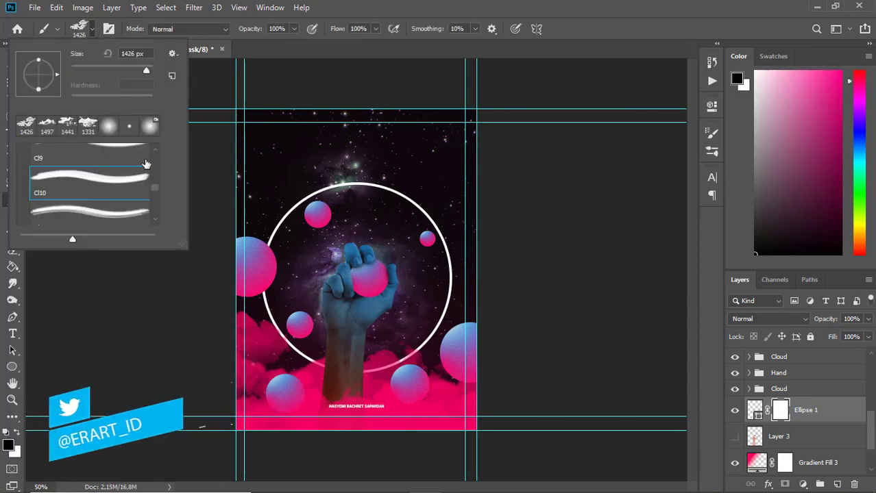
left_click_drag(87, 96, 153, 99)
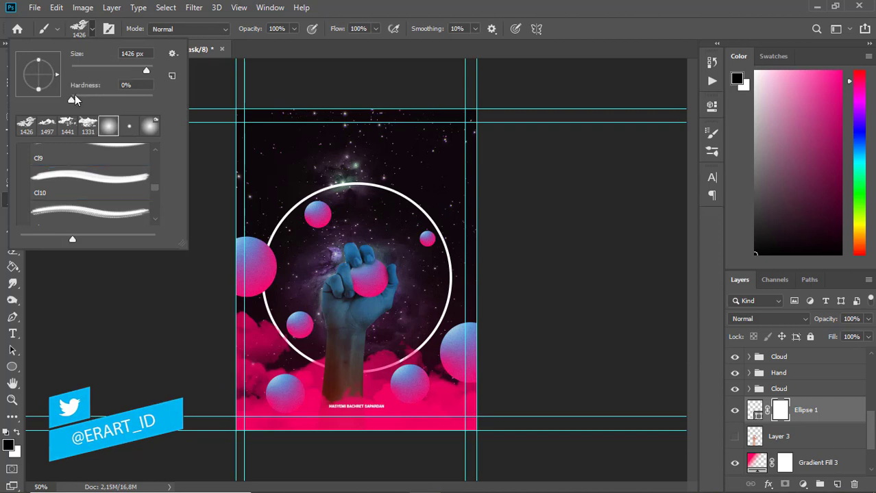
left_click(93, 30)
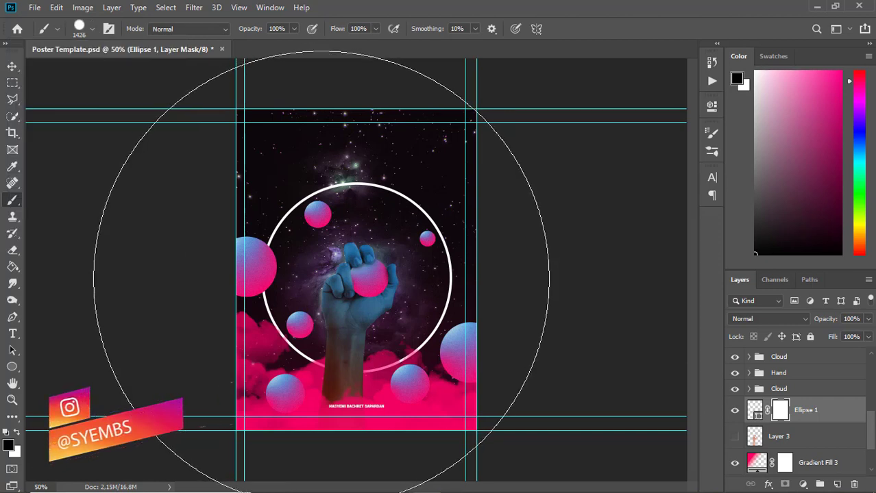
Hide the ring's lower part by painting its mask with a 500 px brush, and move the ring slightly upward.
key("bracketleft")
key("bracketleft")
key("bracketleft")
key("bracketleft")
key("bracketleft")
key("bracketleft")
key("bracketleft")
key("bracketleft")
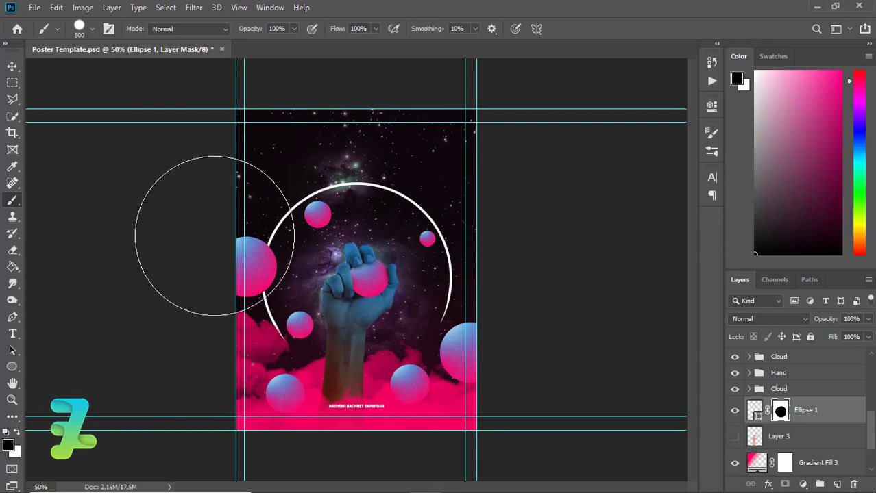
left_click(13, 64)
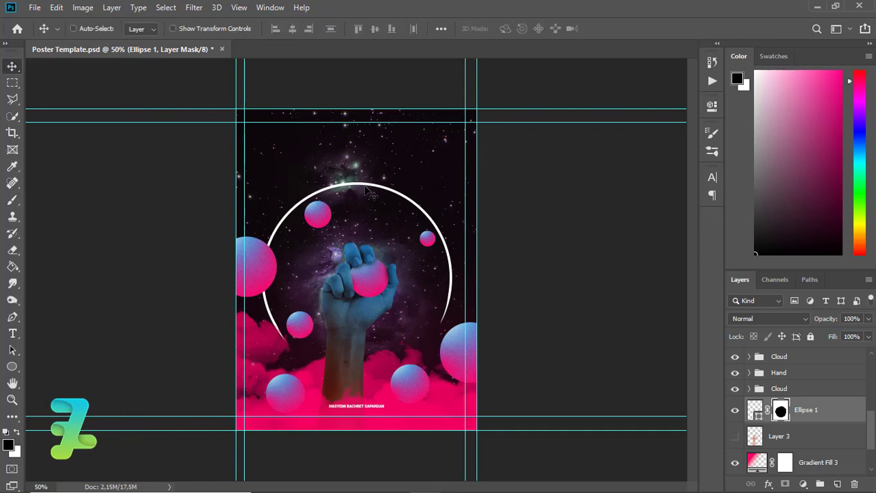
left_click_drag(364, 205, 365, 192)
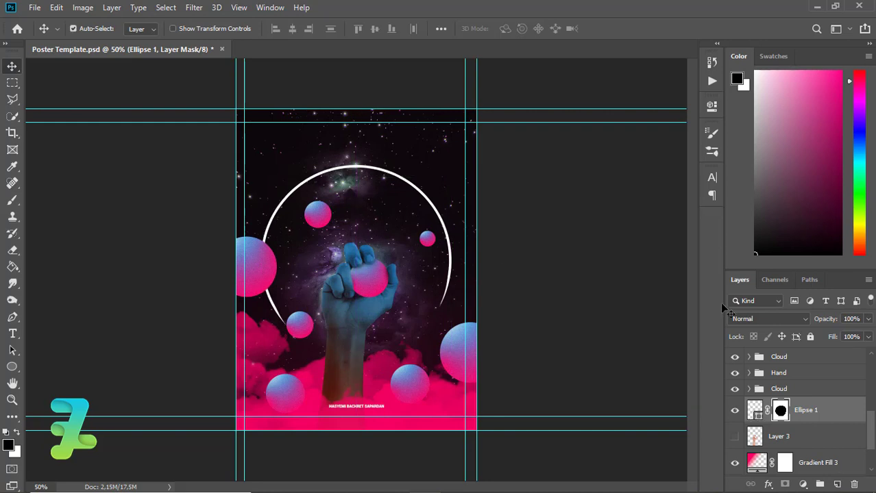
Stamp all visible layers into a new merged layer above the topmost text layer.
left_click_drag(872, 423, 866, 355)
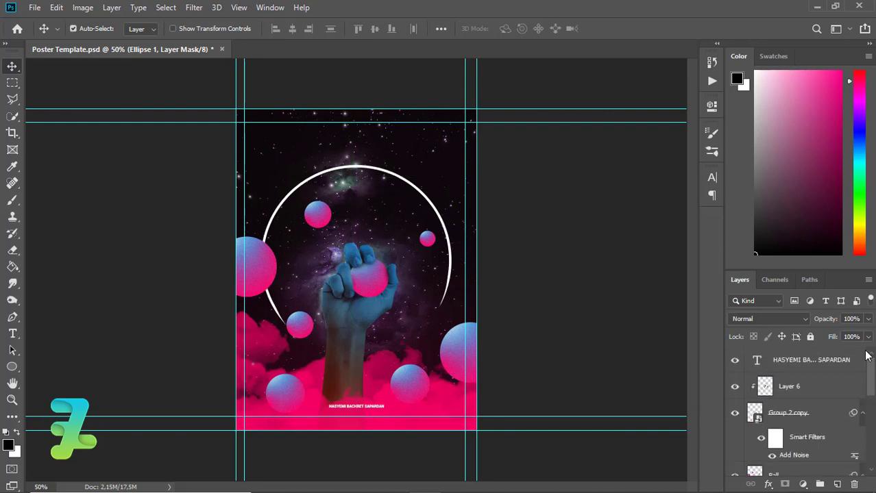
left_click(779, 365)
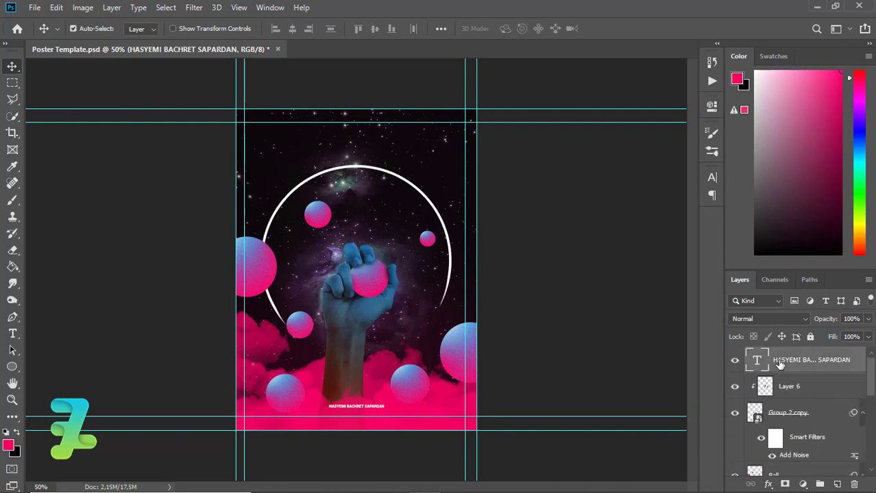
key("ctrl+alt+shift+e")
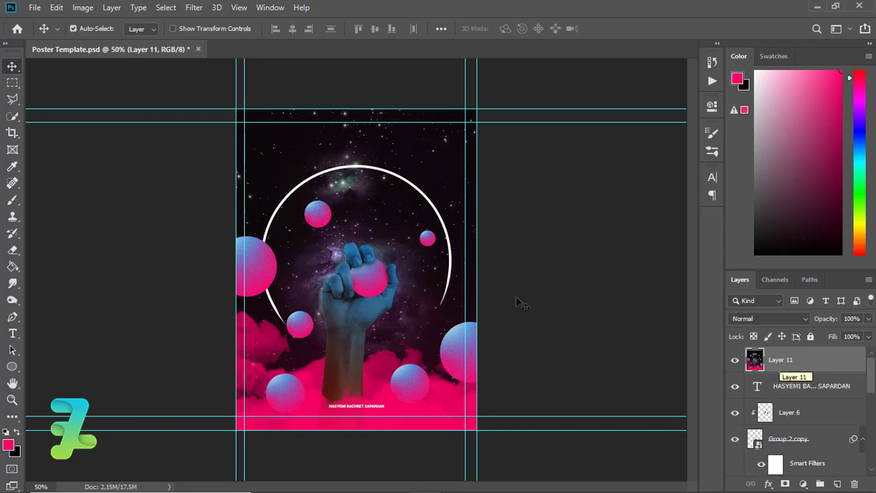
Create a glitch on the merged layer by shifting a thin horizontal strip across the held planet's right edge and thumb sideways.
key("ctrl+plus")
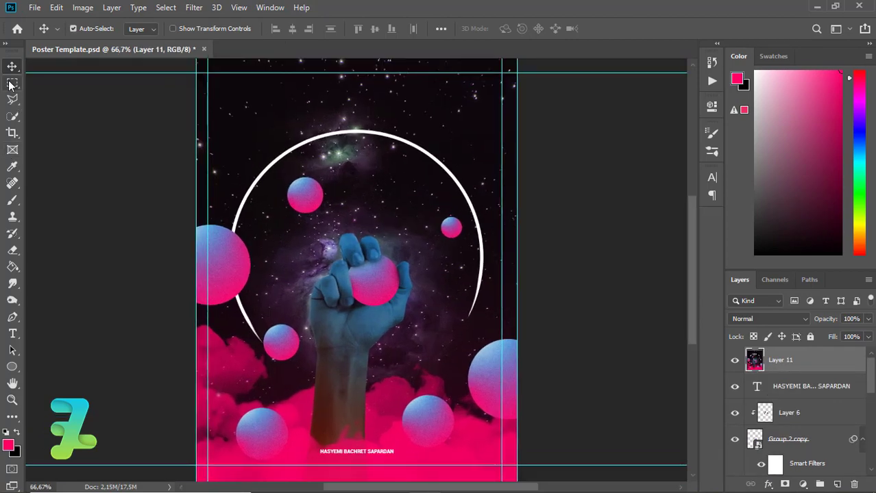
key("ctrl+plus")
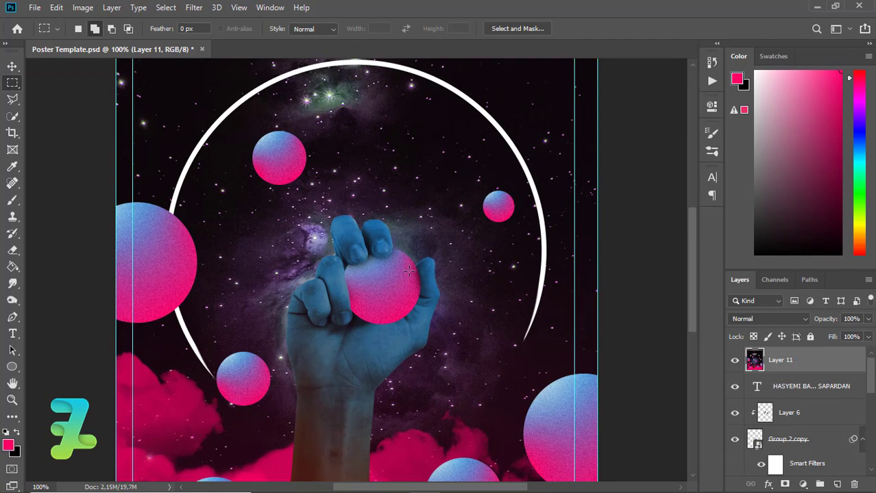
left_click_drag(409, 272, 461, 272)
key("ctrl")
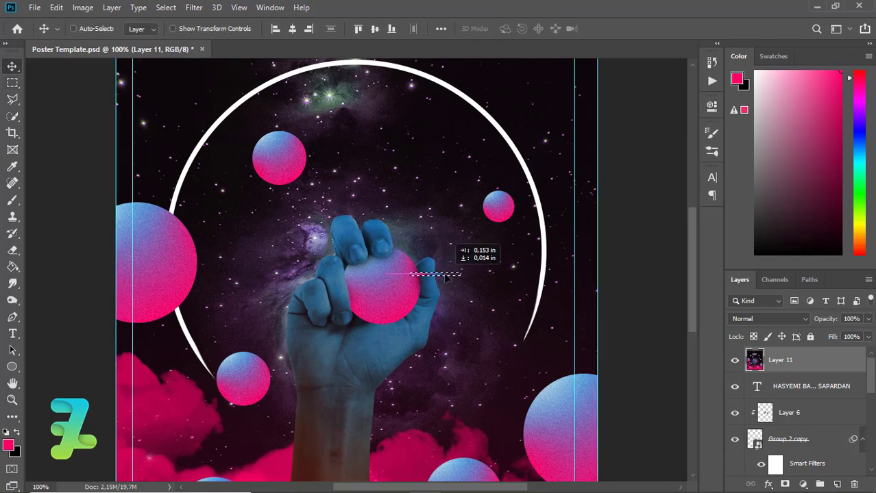
left_click_drag(446, 277, 444, 276)
key("ctrl+d")
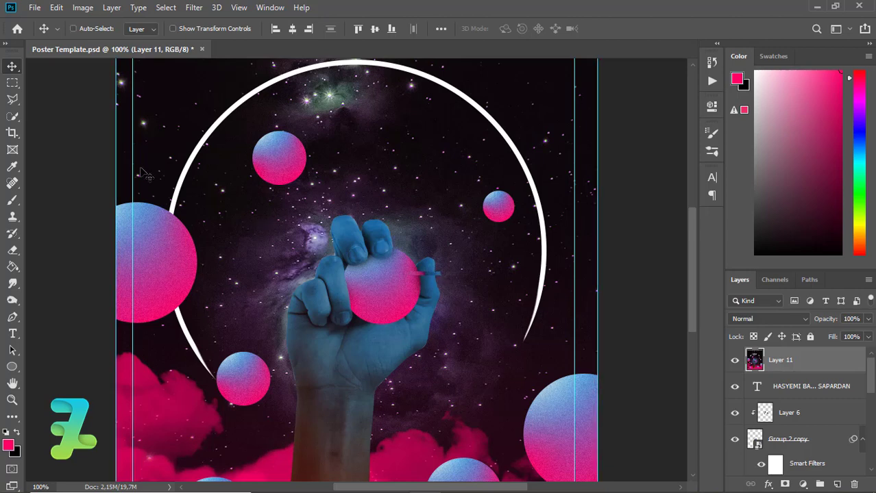
Shift thin horizontal strips of the ring's upper-left arc and the small planet beside it sideways.
left_click(13, 84)
left_click_drag(171, 147, 226, 151)
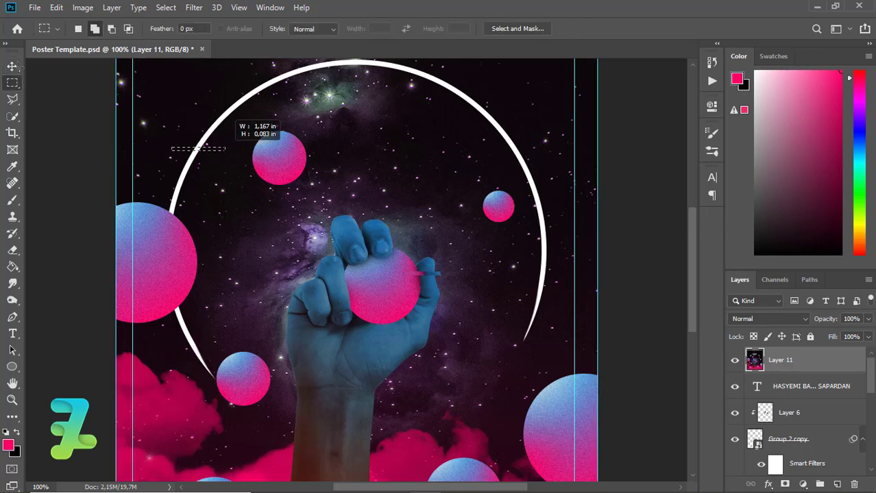
key("v")
left_click_drag(197, 147, 268, 158)
key("ctrl+d")
left_click(11, 82)
key("v")
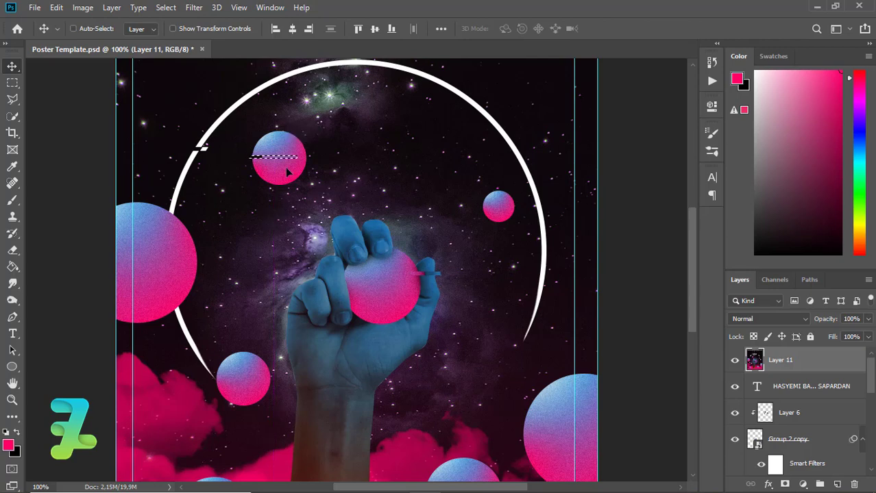
Offset a thin strip of the ring's lower-left arc sideways and restore the merged layer's alignment with the canvas.
left_click(13, 82)
left_click_drag(158, 329, 196, 332)
key("v")
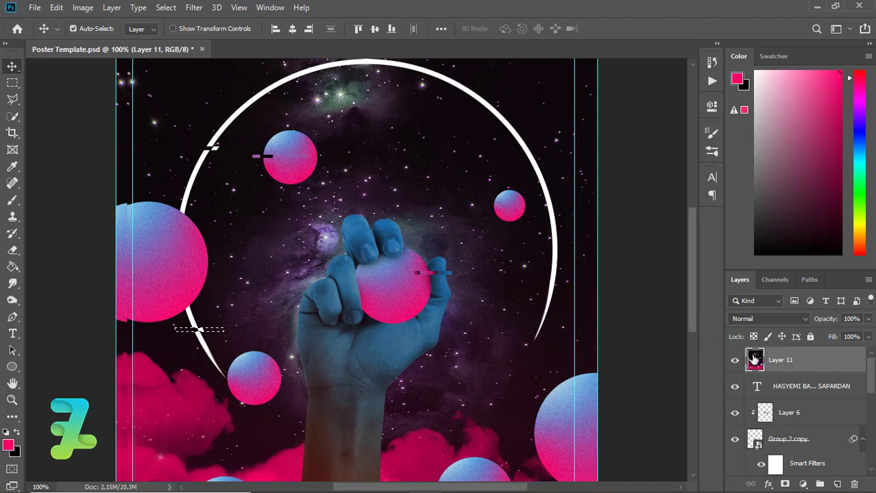
key("ctrl+z")
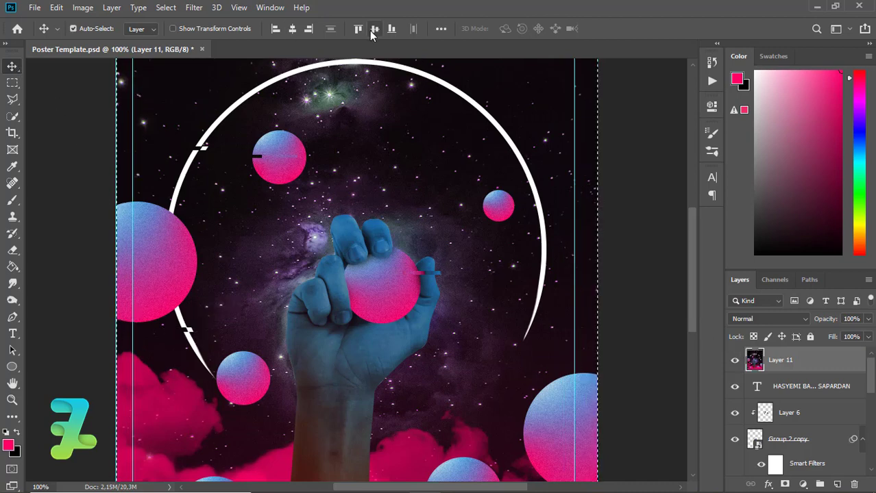
key("ctrl+d")
Offset a thin horizontal strip at the right side of the wrist sideways and clear the selection.
key("m")
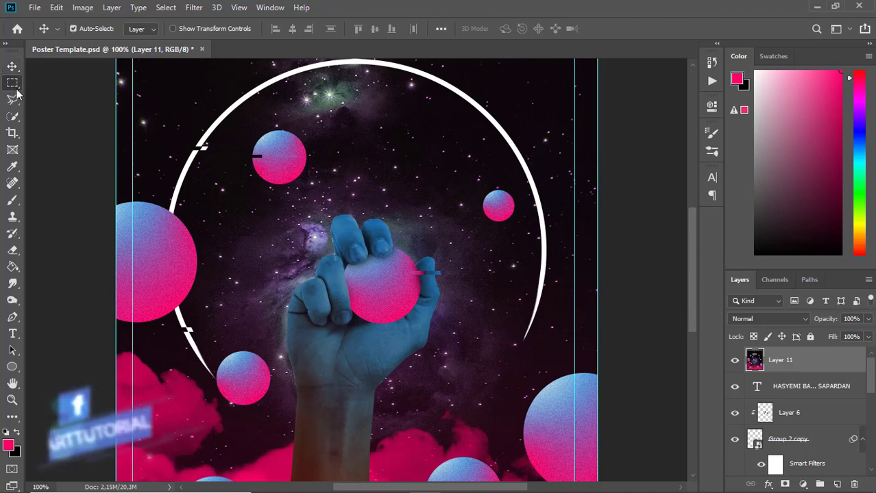
left_click_drag(328, 393, 358, 399)
key("v")
key("ctrl+d")
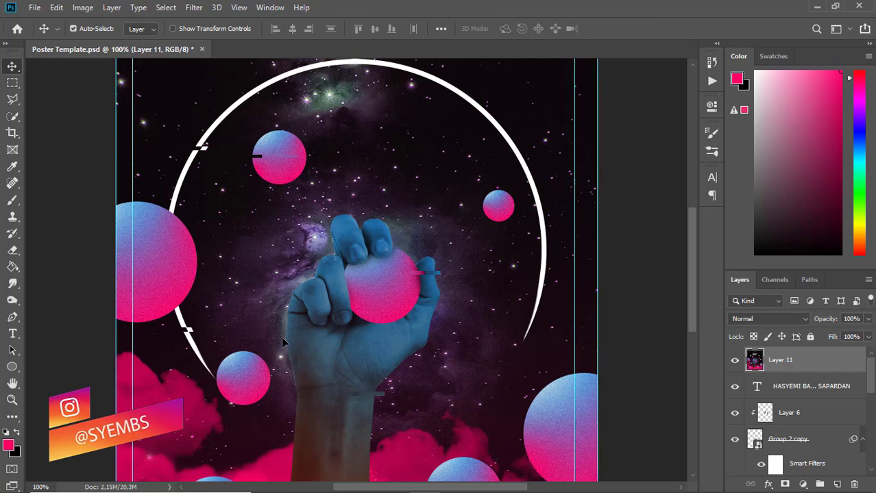
Offset a thin horizontal strip of the ring's lower-right arc sideways.
key("m")
left_click_drag(460, 300, 498, 308)
left_click(13, 65)
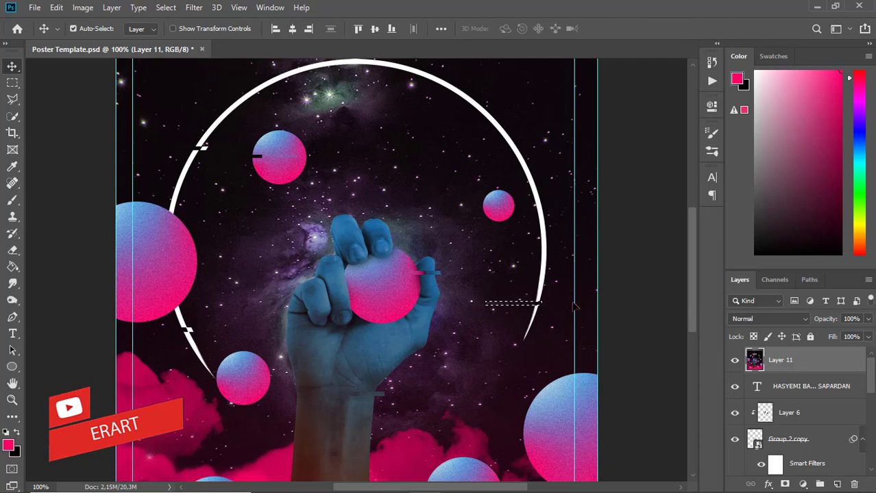
Offset a thin horizontal strip of the pink clouds' upper edge beside the forearm sideways.
scroll(264, 222, "down", 2)
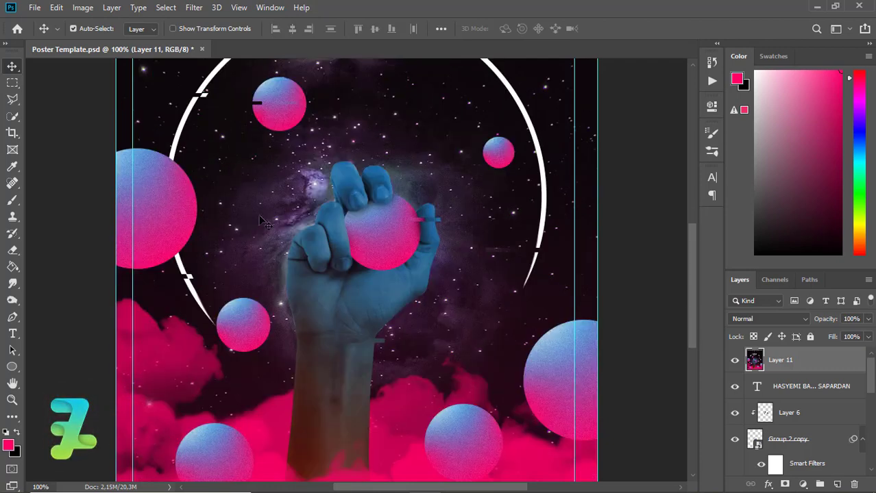
left_click(12, 82)
left_click_drag(392, 373, 453, 376)
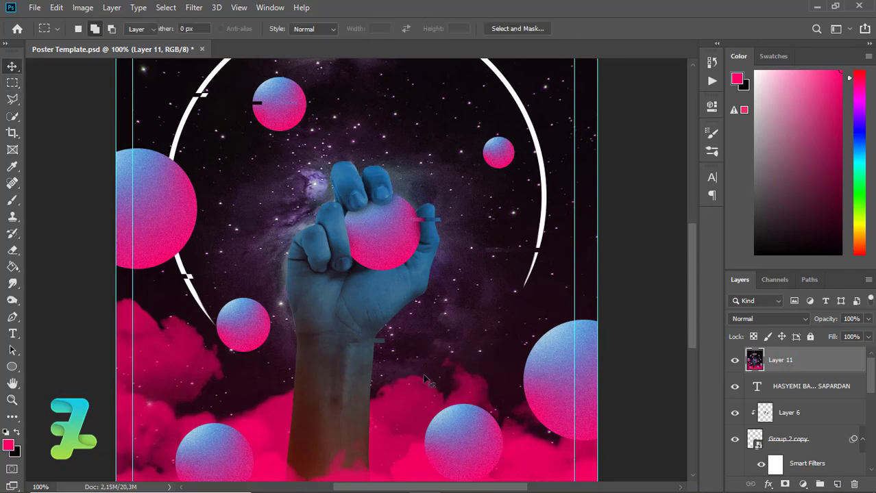
key("v")
mouse_move(424, 379)
left_mouse_down()
mouse_move(449, 378)
mouse_move(427, 379)
left_mouse_up()
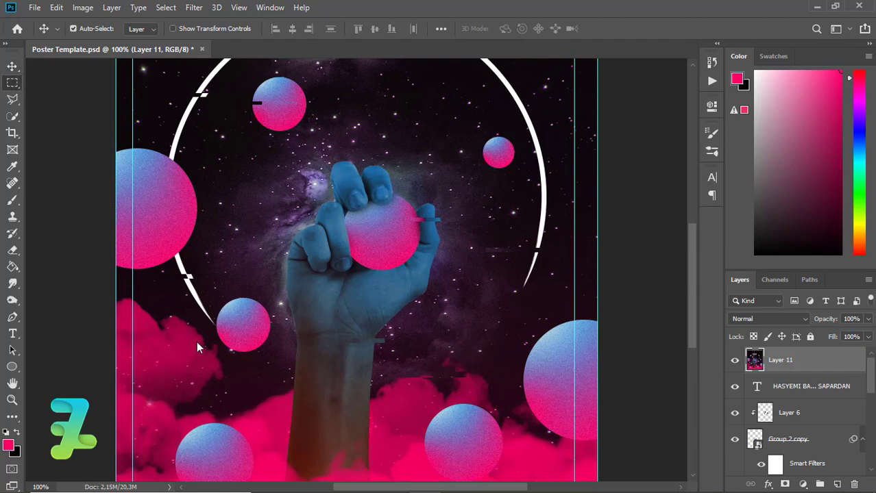
Offset a thin horizontal strip across the lower part of the small planet at the ring's lower-left end sideways.
key("m")
left_click_drag(189, 332, 243, 336)
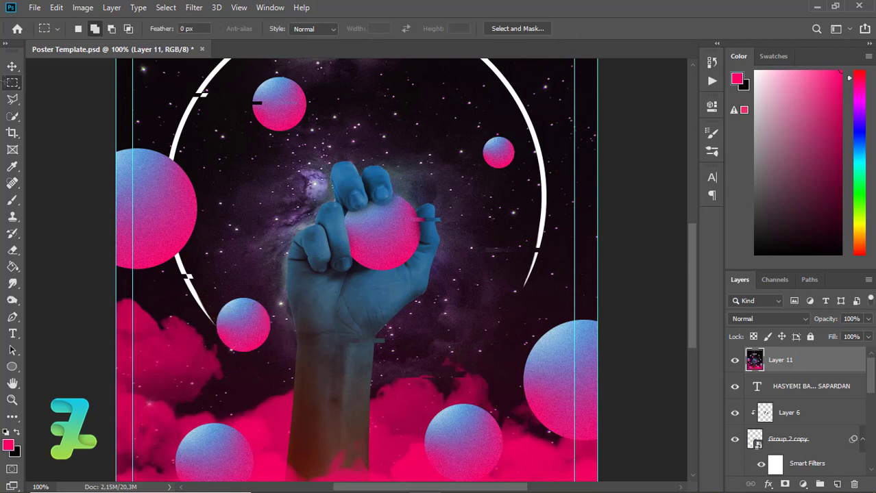
key("v")
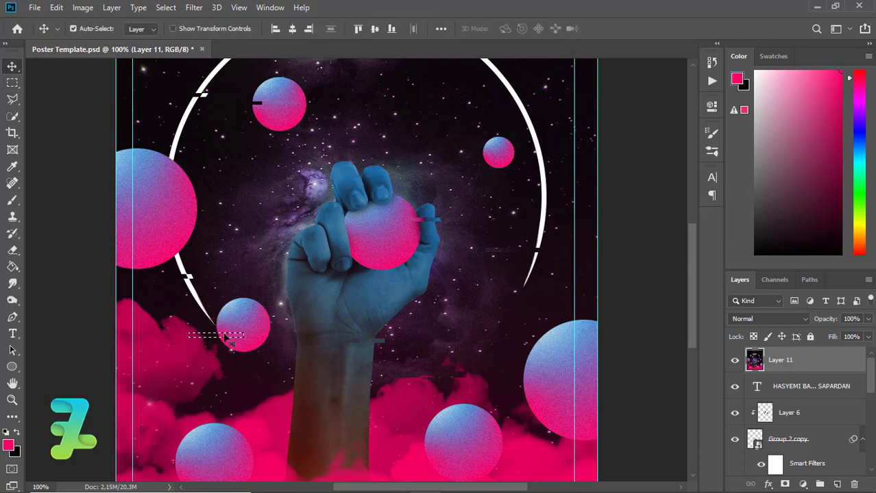
left_click_drag(239, 336, 247, 336)
Offset thin horizontal strips of the hand's left edge and of the fingers left of the held planet sideways.
left_click(10, 83)
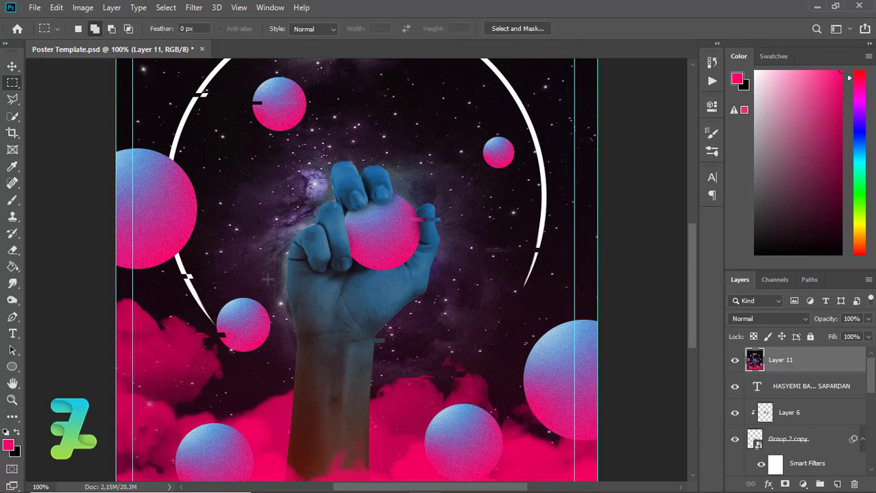
left_click_drag(269, 282, 293, 283)
left_click(12, 67)
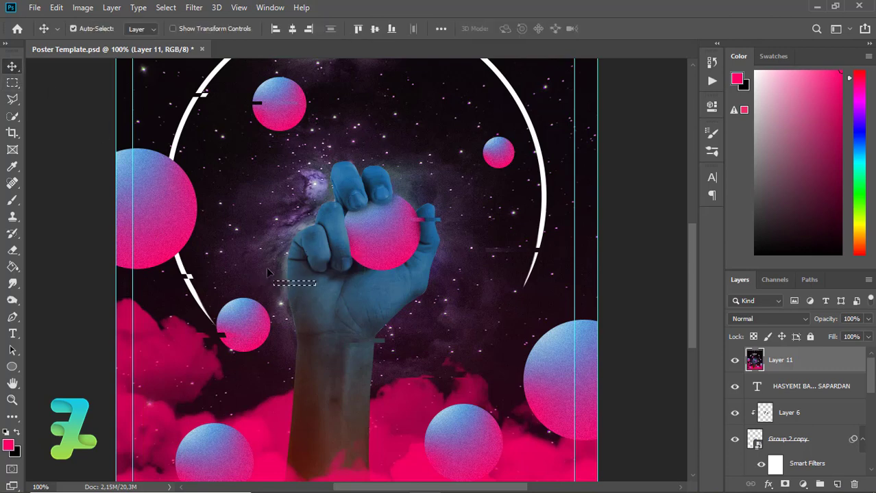
key("ctrl+d")
left_click(12, 83)
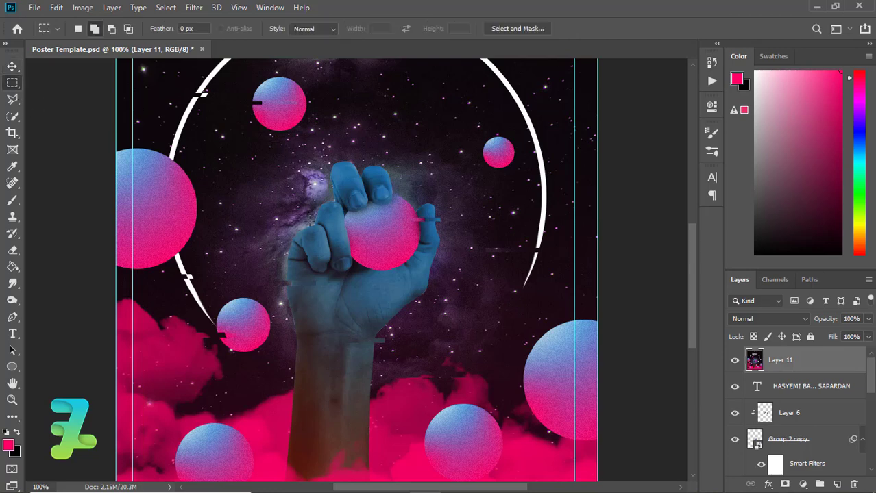
left_click_drag(305, 219, 335, 223)
key("v")
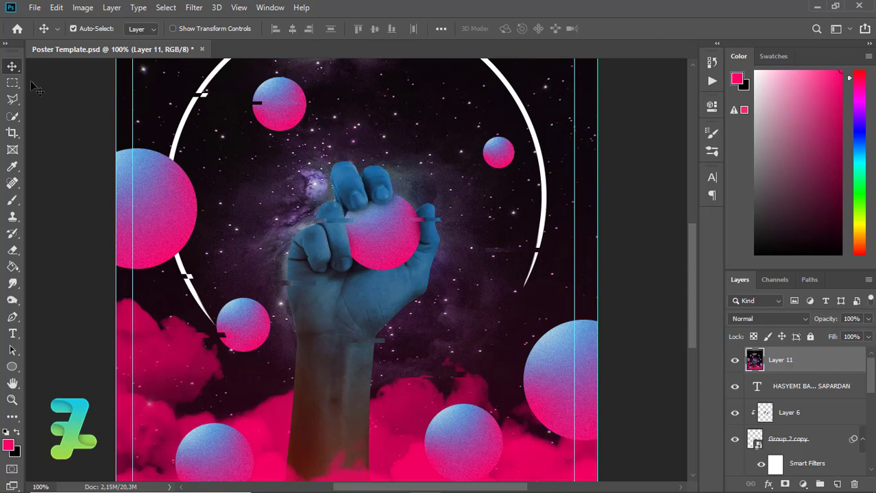
Offset thin horizontal strips of the two lower planets on either side of the forearm sideways.
key("m")
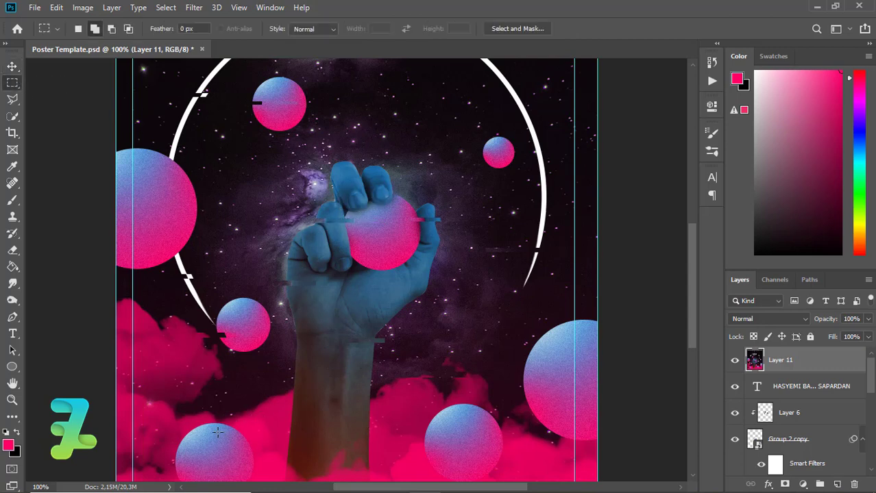
left_click_drag(182, 419, 230, 428)
left_click(13, 66)
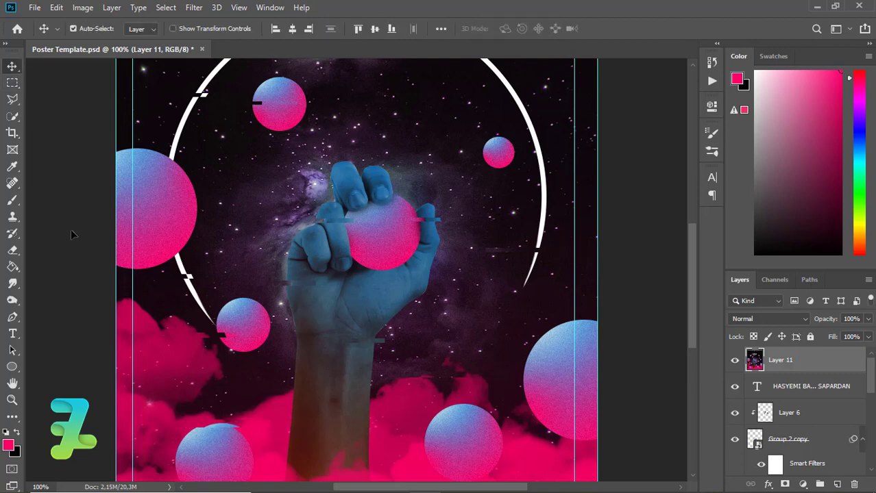
key("m")
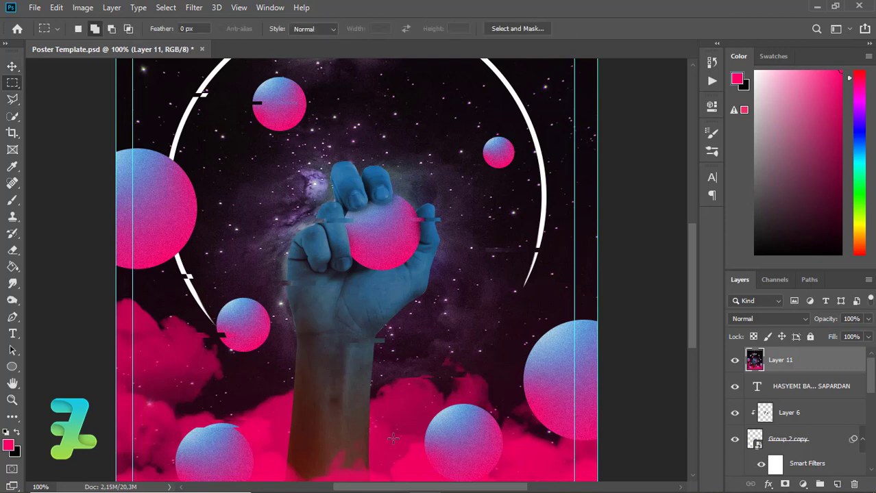
left_click_drag(393, 440, 438, 442)
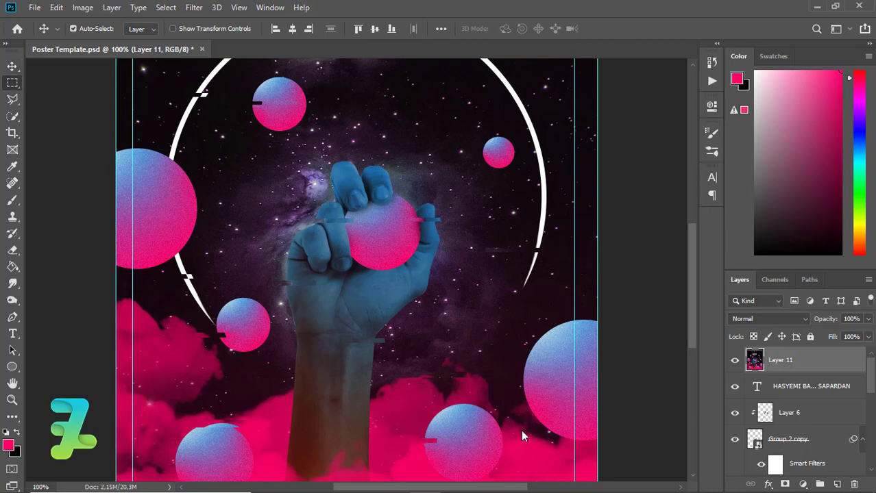
Offset a thin horizontal strip of the clouds at the lower-left edge of the large right-hand planet sideways.
left_click_drag(491, 414, 546, 418)
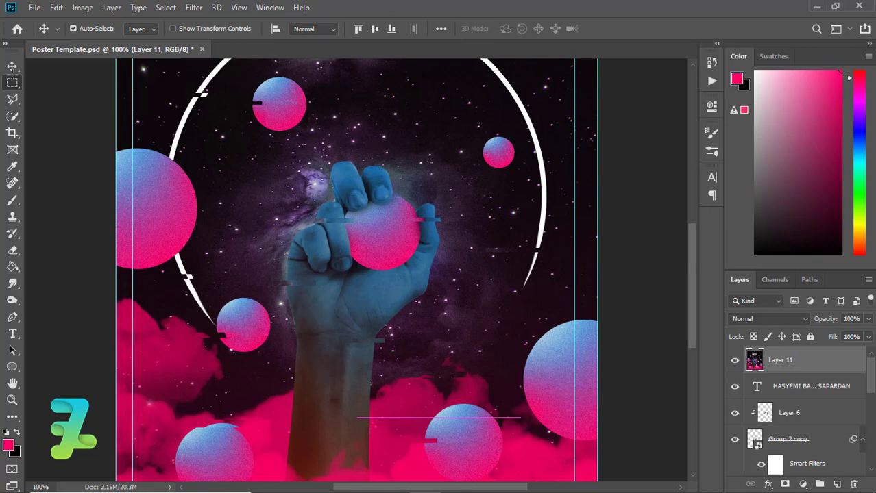
key("v")
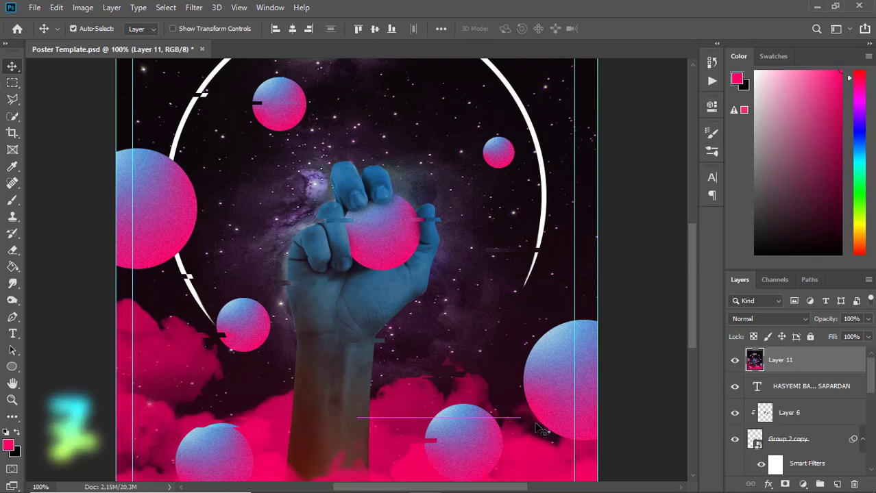
left_click_drag(530, 419, 540, 419)
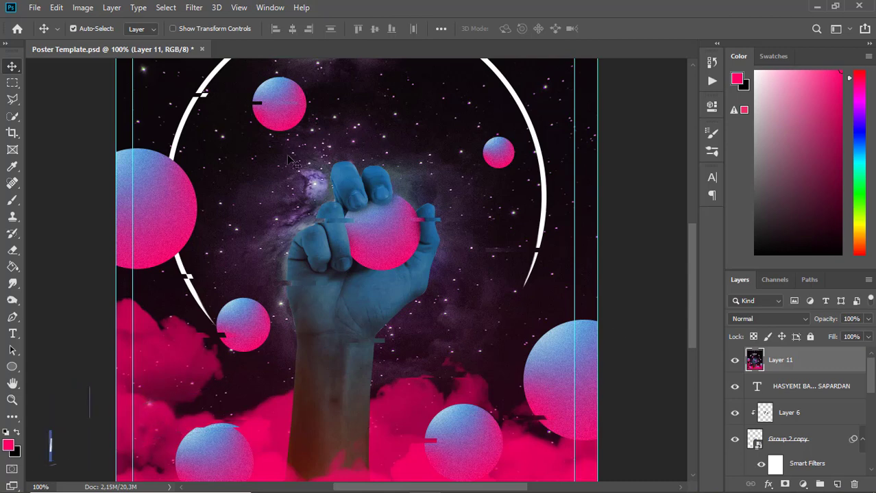
Offset a thin horizontal strip of the starry background above the fingers sideways and clear the selection.
key("m")
left_click_drag(373, 146, 409, 148)
left_click(12, 66)
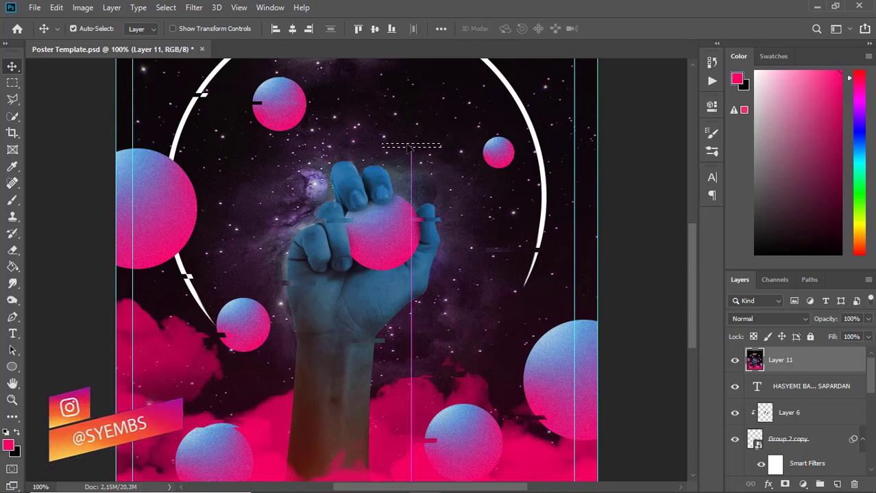
key("ctrl+d")
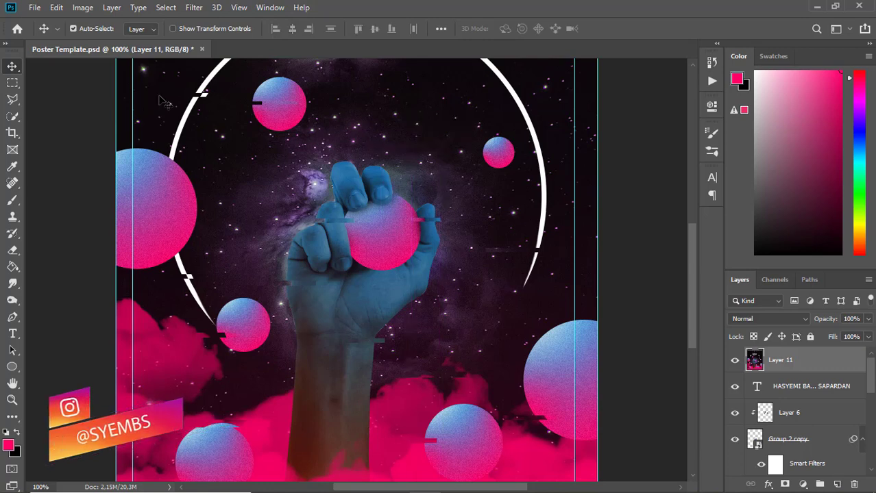
Offset a thin horizontal strip of the purple nebula left of the fingers sideways and clear the selection.
left_click(13, 83)
left_click_drag(231, 189, 279, 197)
left_click(13, 68)
key("ctrl+d")
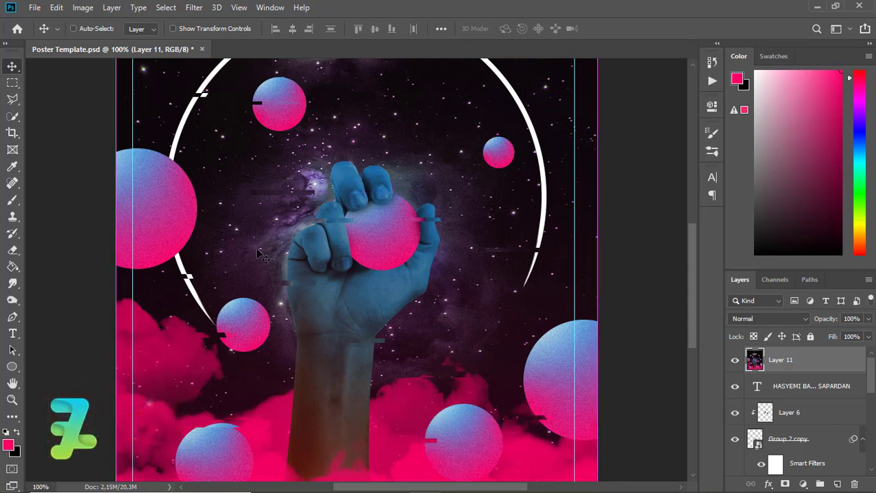
key("ctrl+minus")
key("ctrl+minus")
key("ctrl+minus")
key("ctrl+plus")
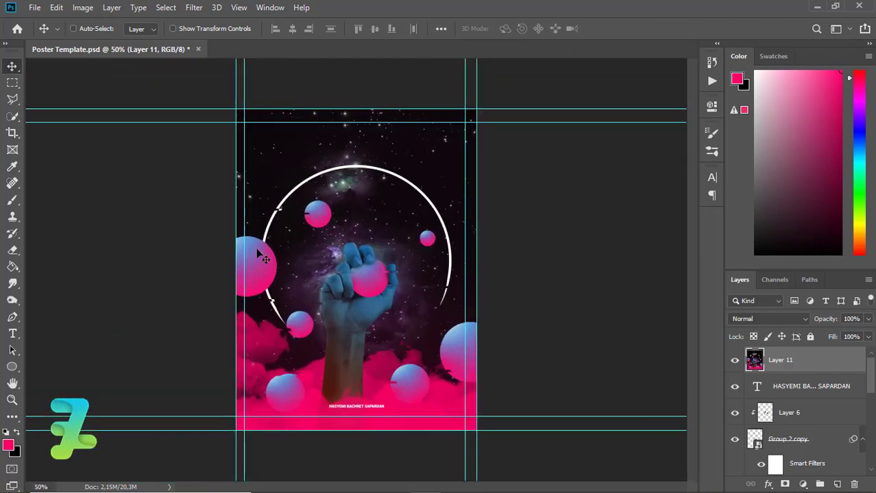
key("ctrl+minus")
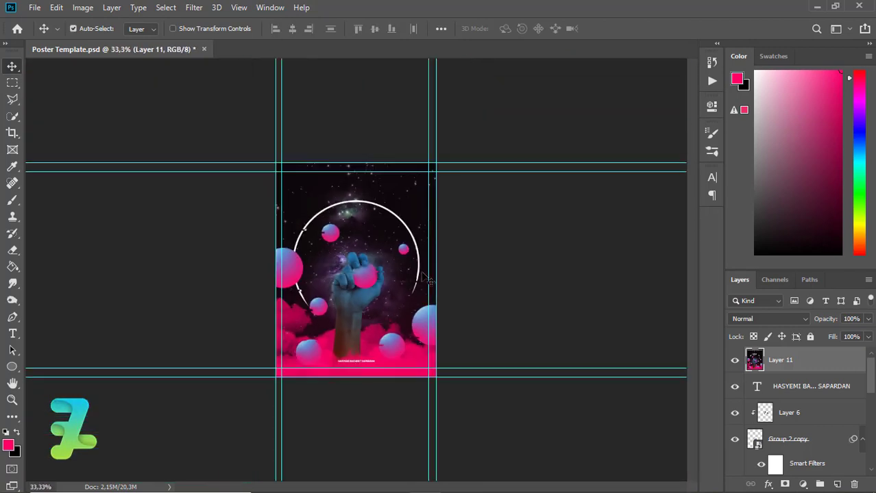